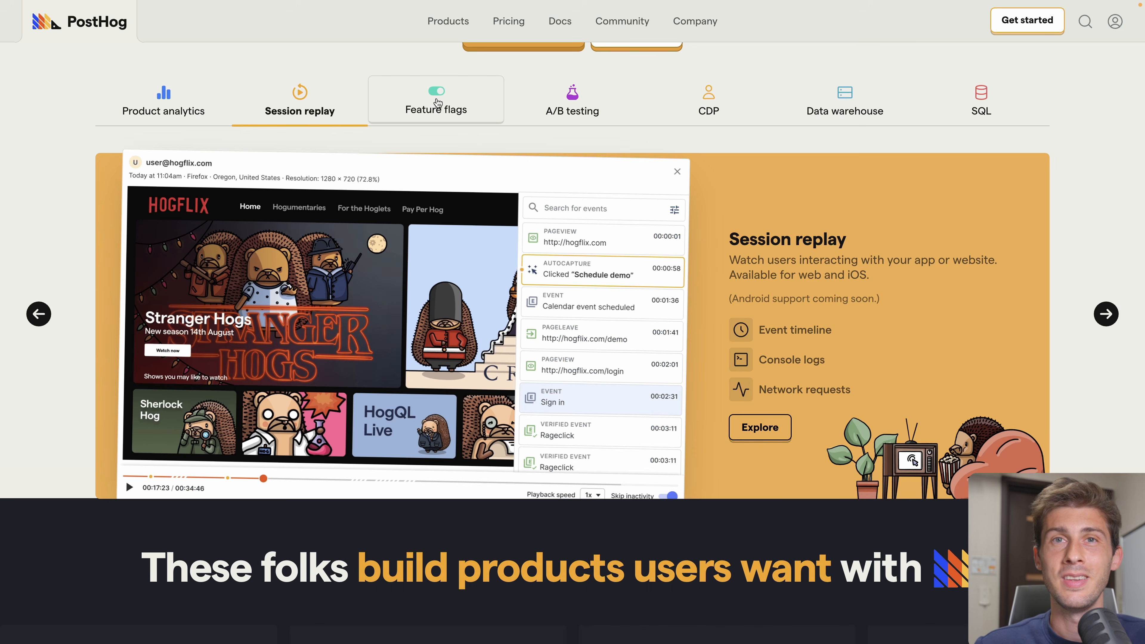
- Browse the PostHog website's A/B testing and CDP feature overviews, scrolling down the page
left_click(599, 97)
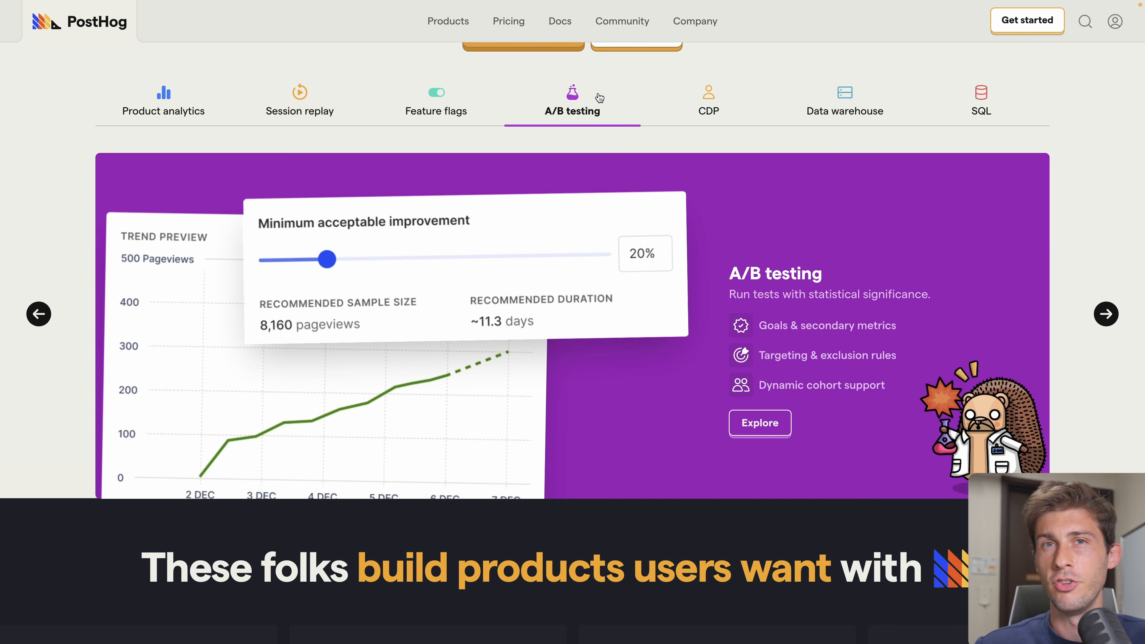
left_click(709, 104)
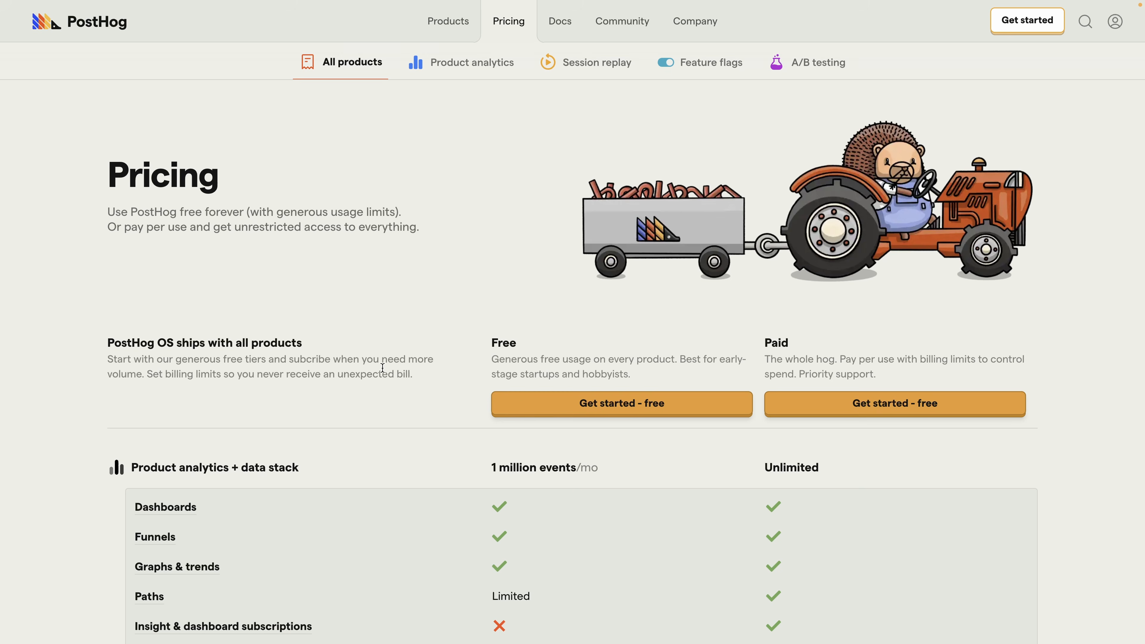
scroll(383, 365, "down", 5)
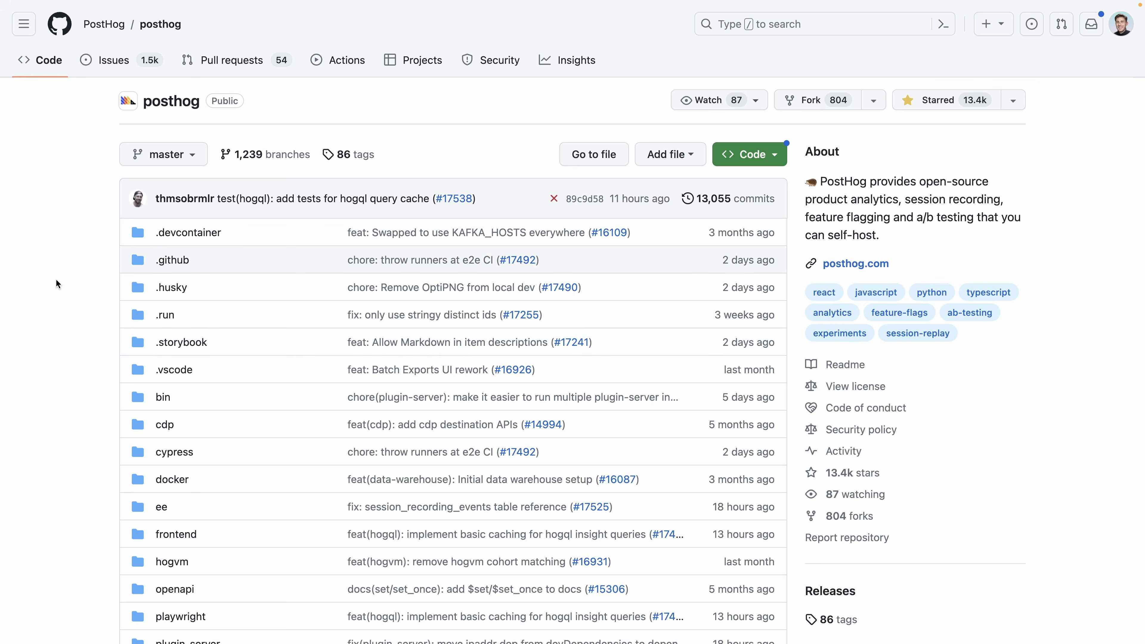
scroll(57, 282, "down", 20)
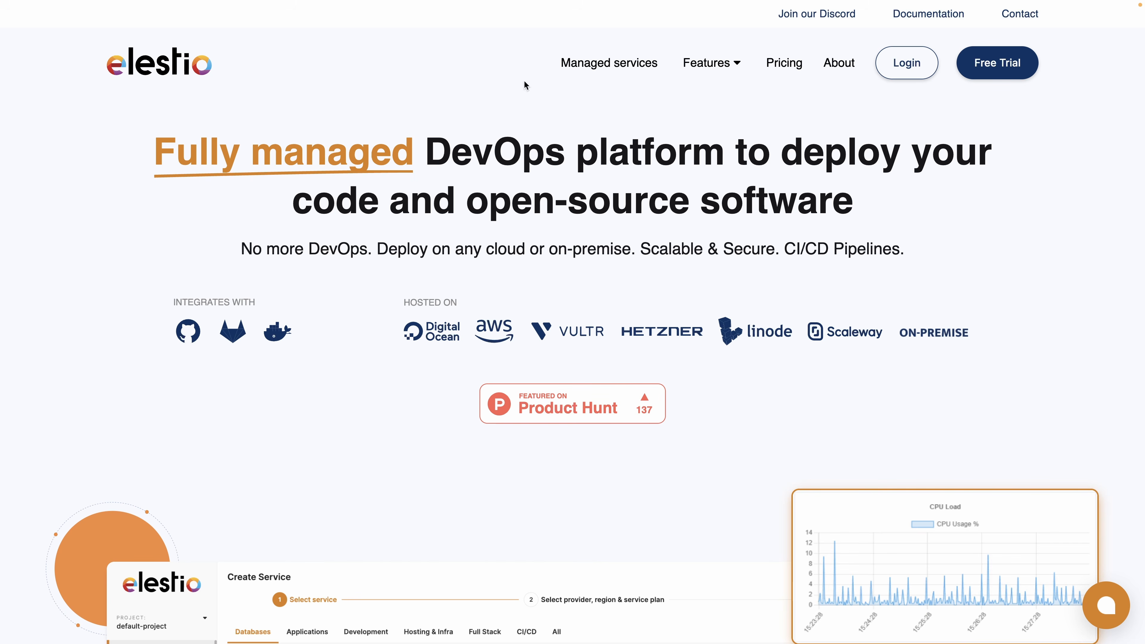
- Log in to Elestio and choose PostHog as the first service to deploy
left_click(899, 64)
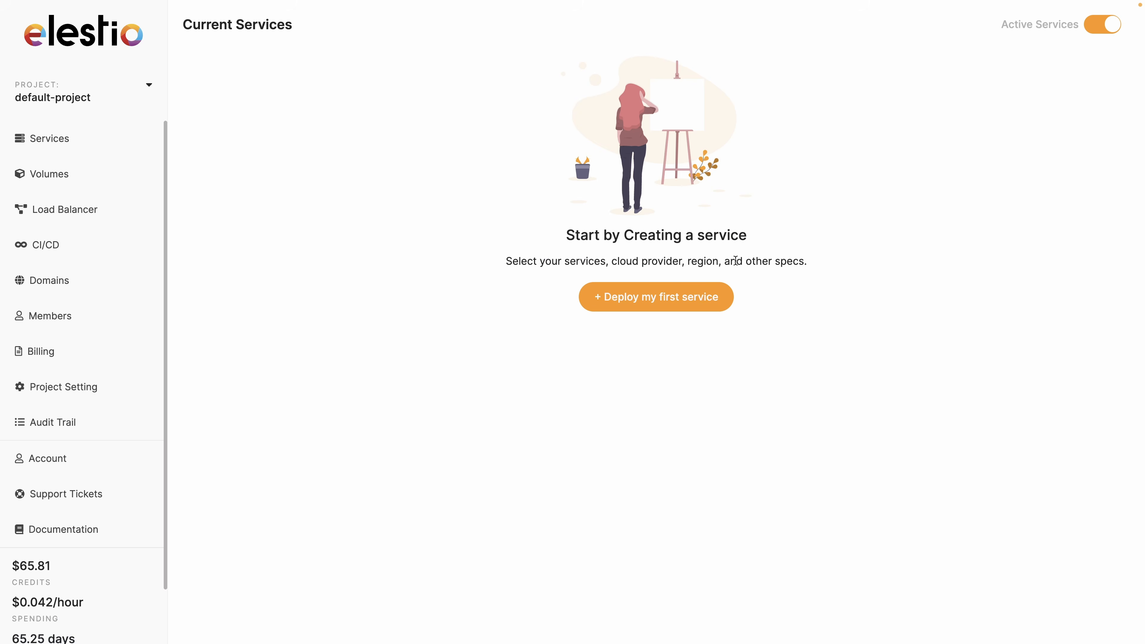
left_click(676, 304)
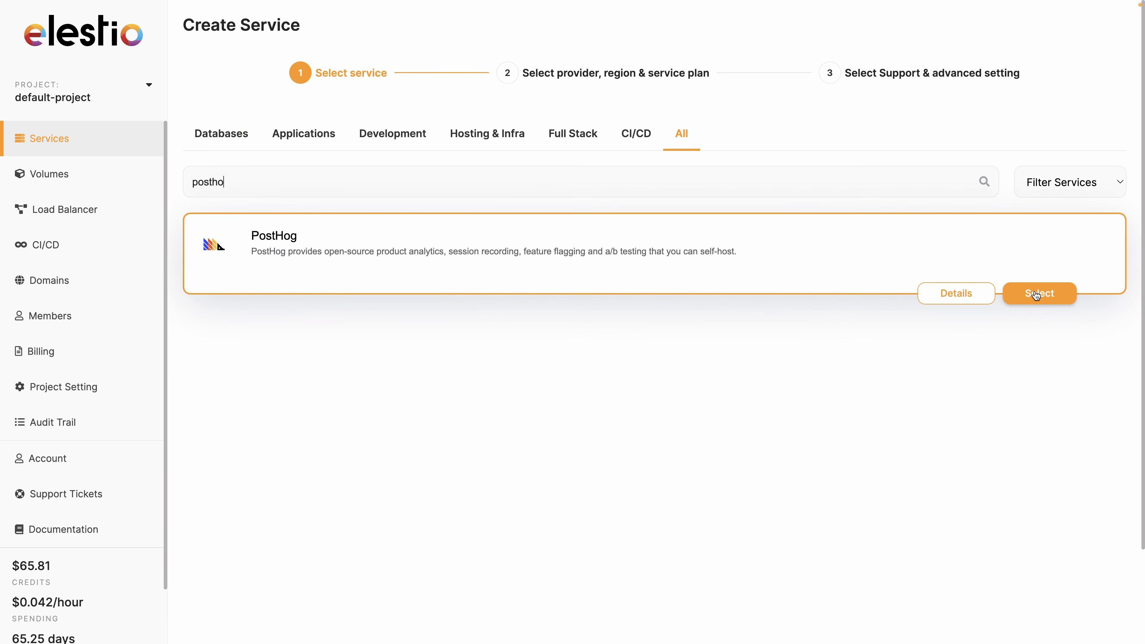
left_click(1035, 294)
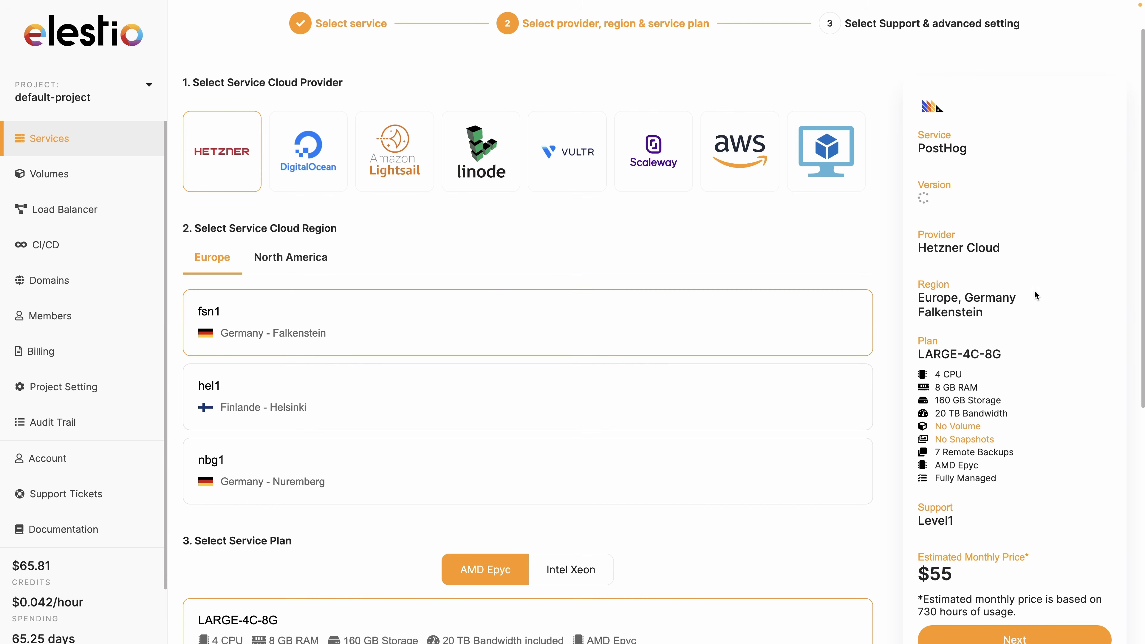
- Deploy it on Hetzner Cloud in Falkenstein (fsn1) with the LARGE-4C-8G plan
scroll(334, 353, "down", 6)
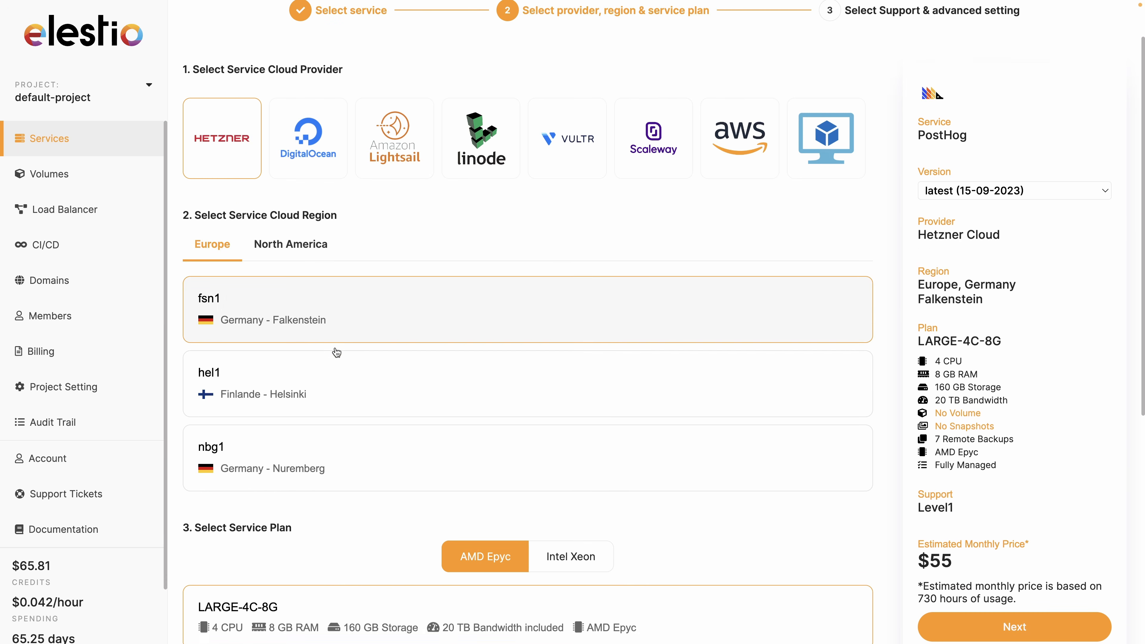
scroll(336, 352, "down", 1)
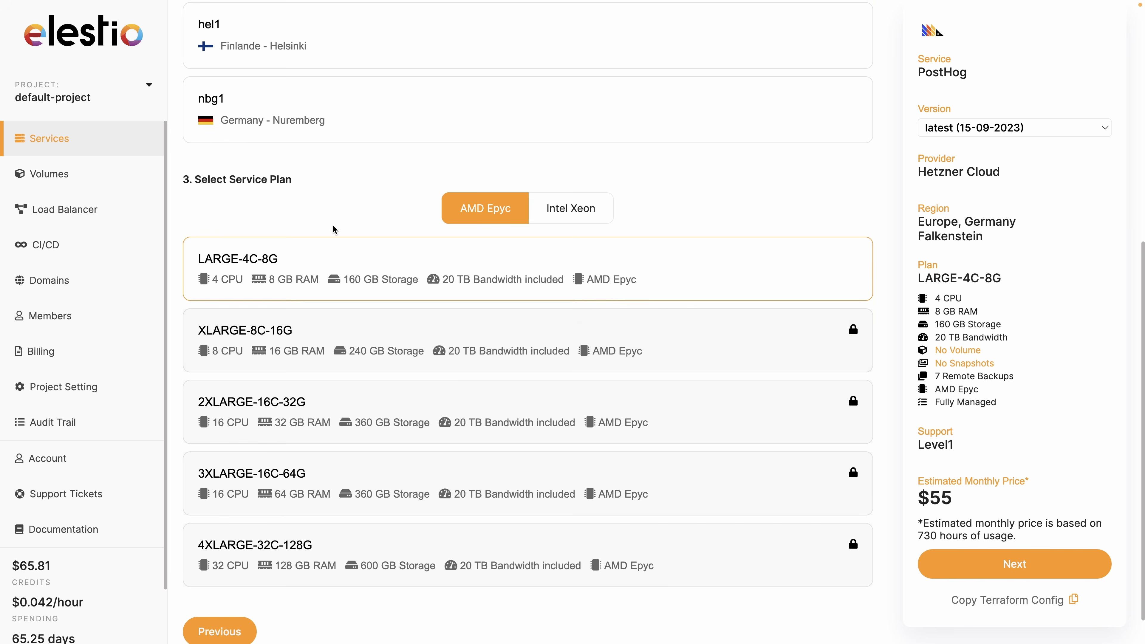
left_click(1014, 563)
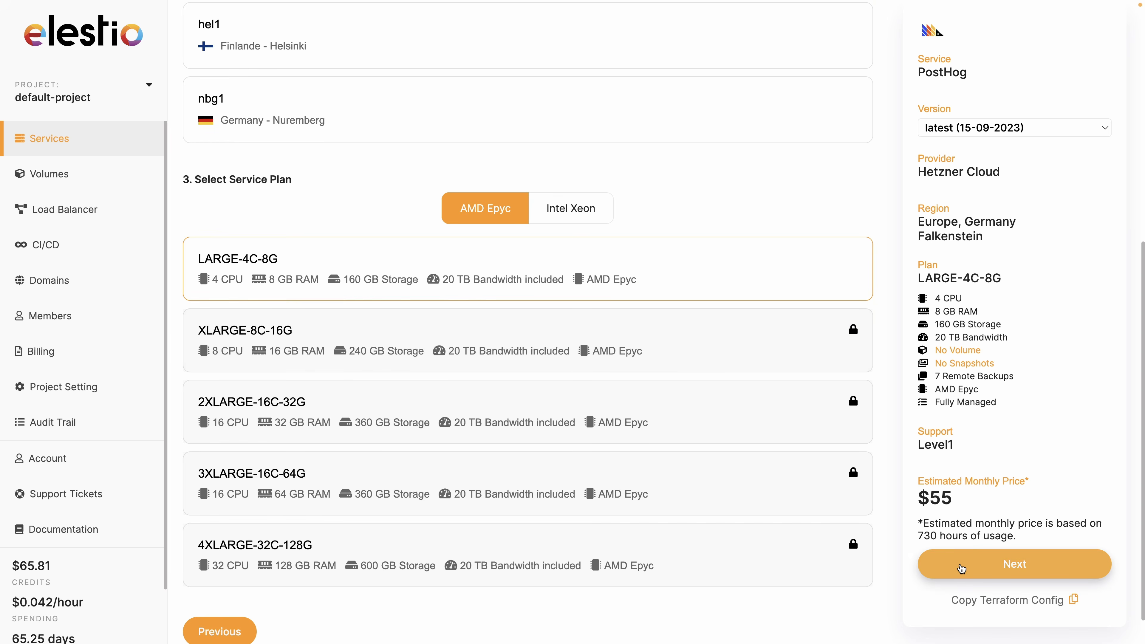
scroll(716, 546, "down", 8)
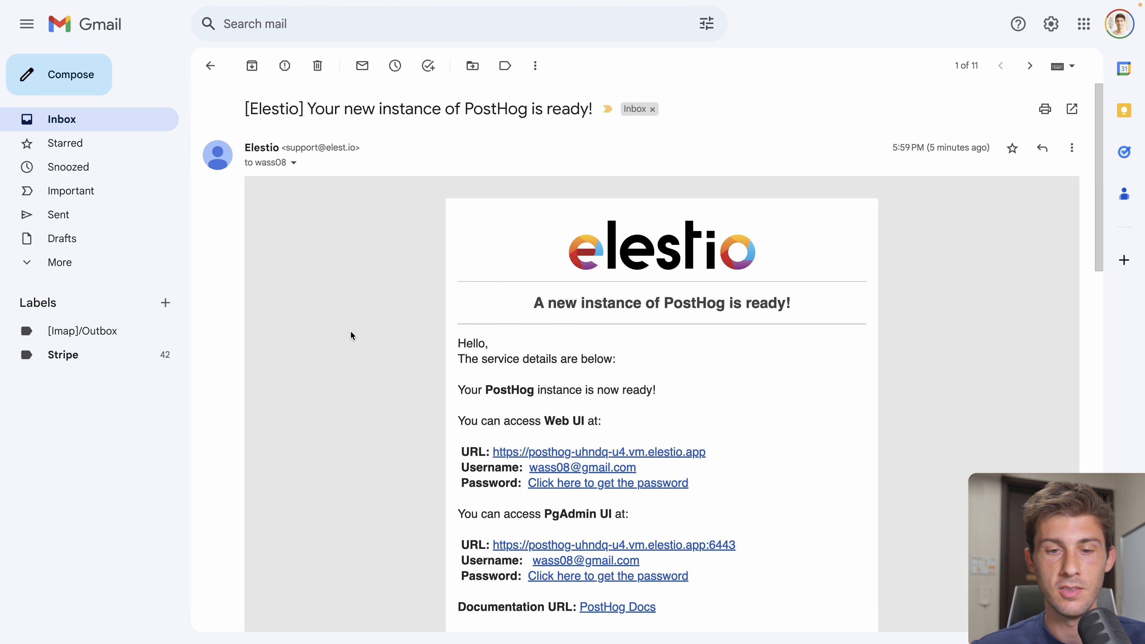
- Open the posthog-uhndq credentials, copy the admin password, and launch the PostHog admin web UI
scroll(350, 331, "down", 3)
left_click(591, 356)
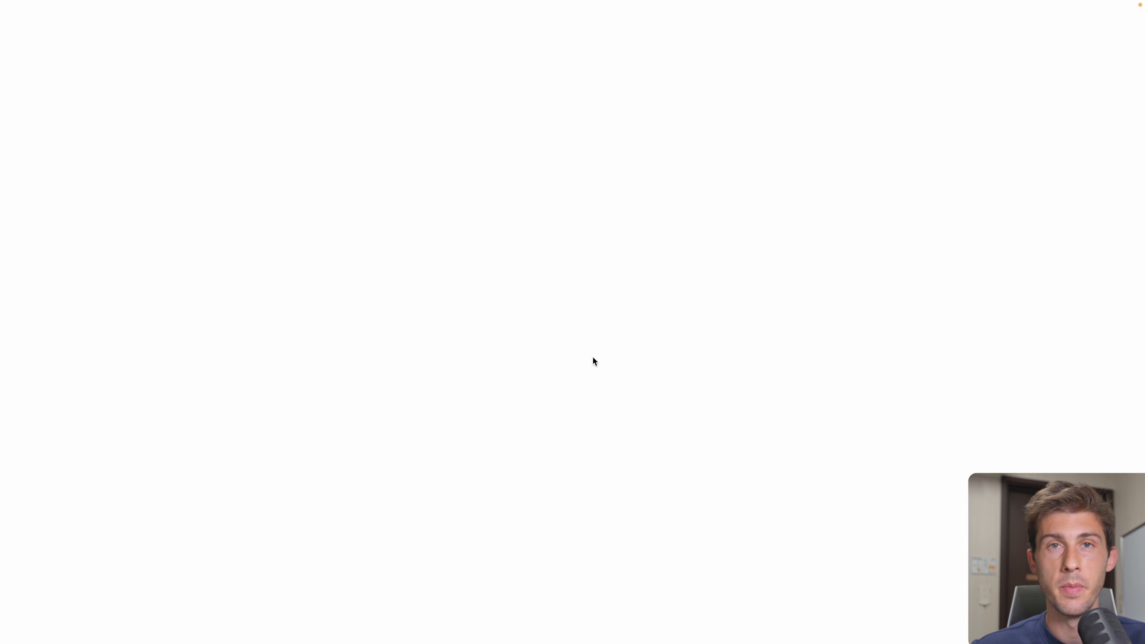
left_click(1095, 345)
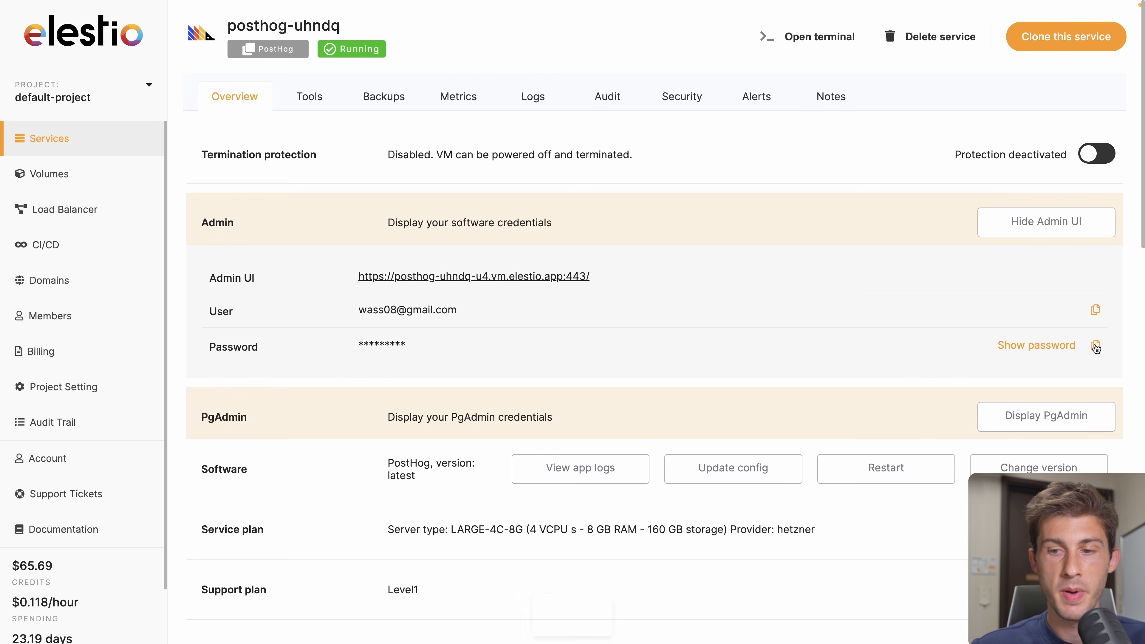
left_click(525, 277)
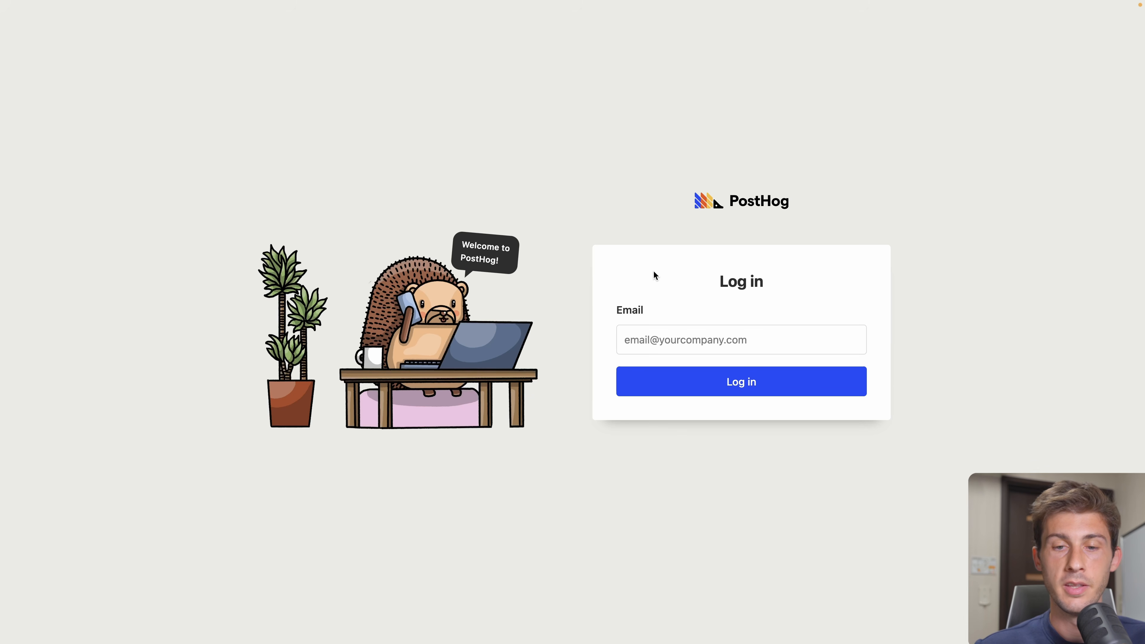
- Log in to PostHog with the admin e-mail and pasted password, then verify the account by e-mail
left_click(644, 326)
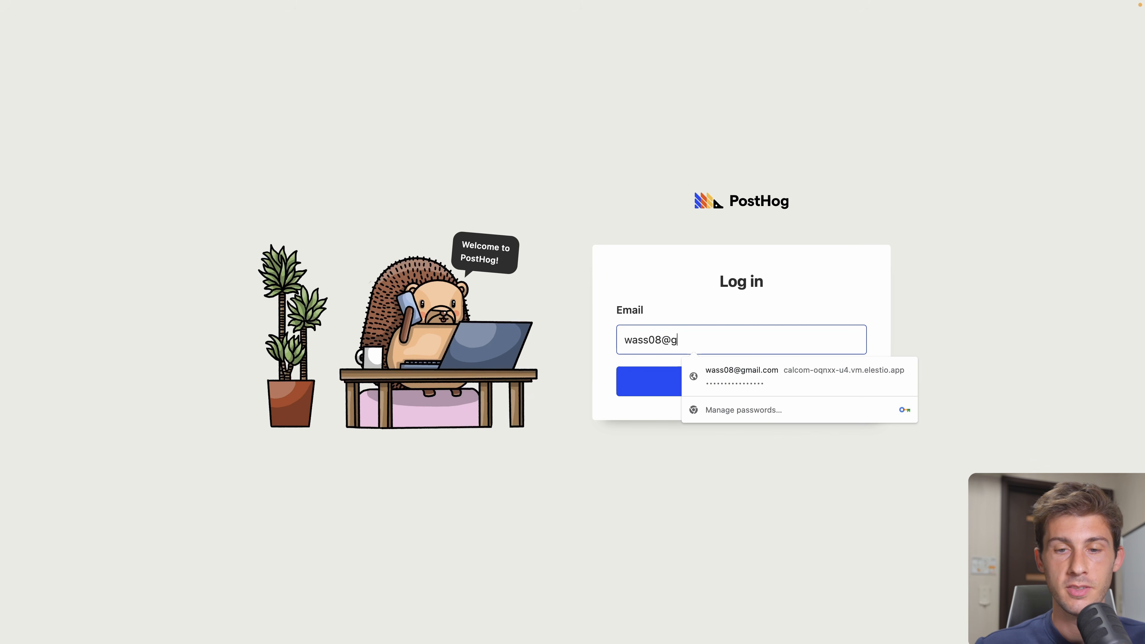
left_click(664, 376)
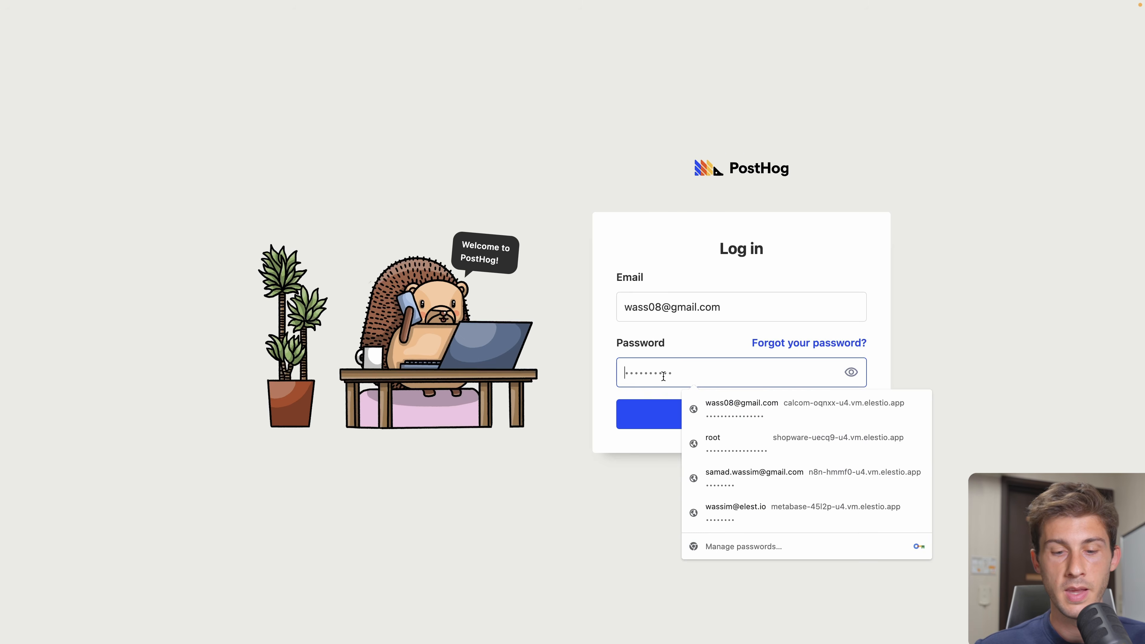
key("super+v")
left_click(665, 414)
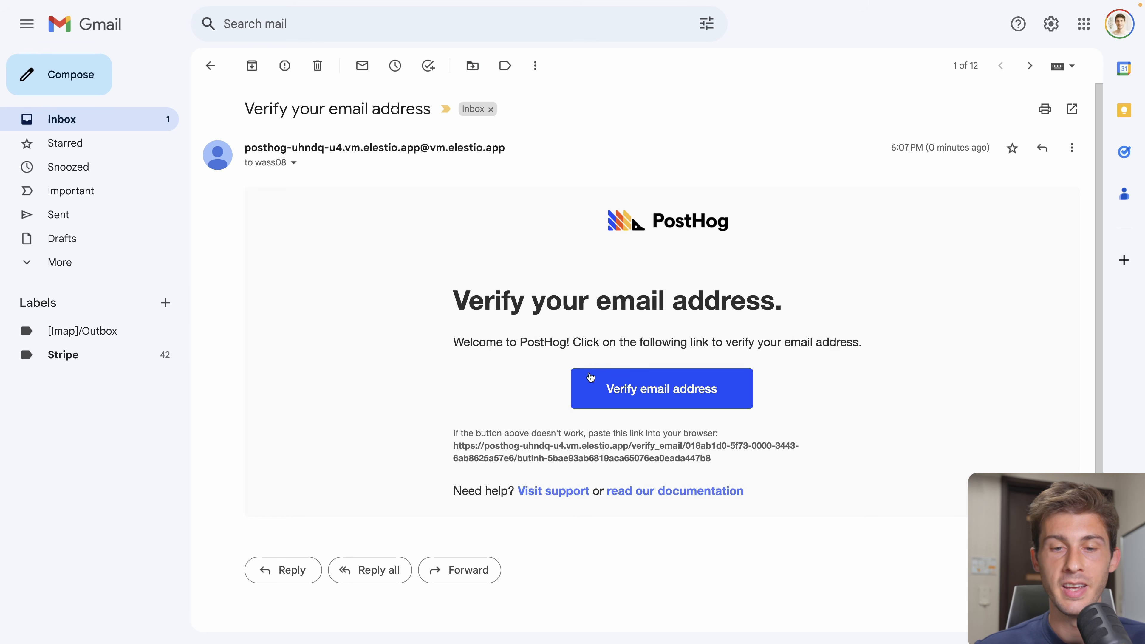
left_click(589, 377)
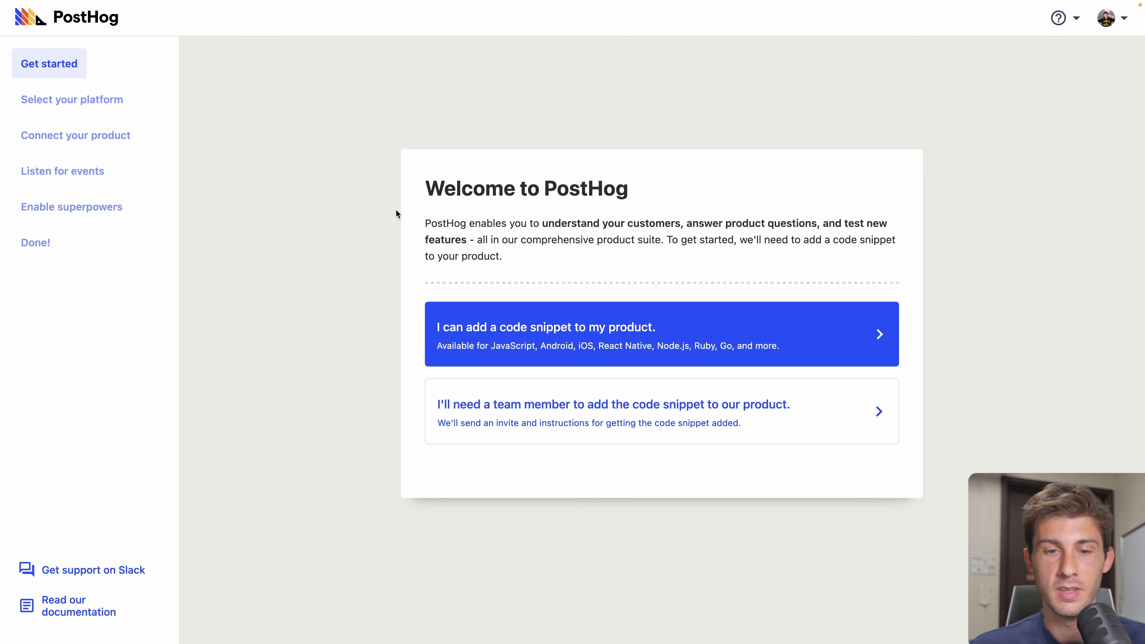
- Choose to add the code snippet yourself, pick web, and copy the Option 1 tracking script
left_click(817, 344)
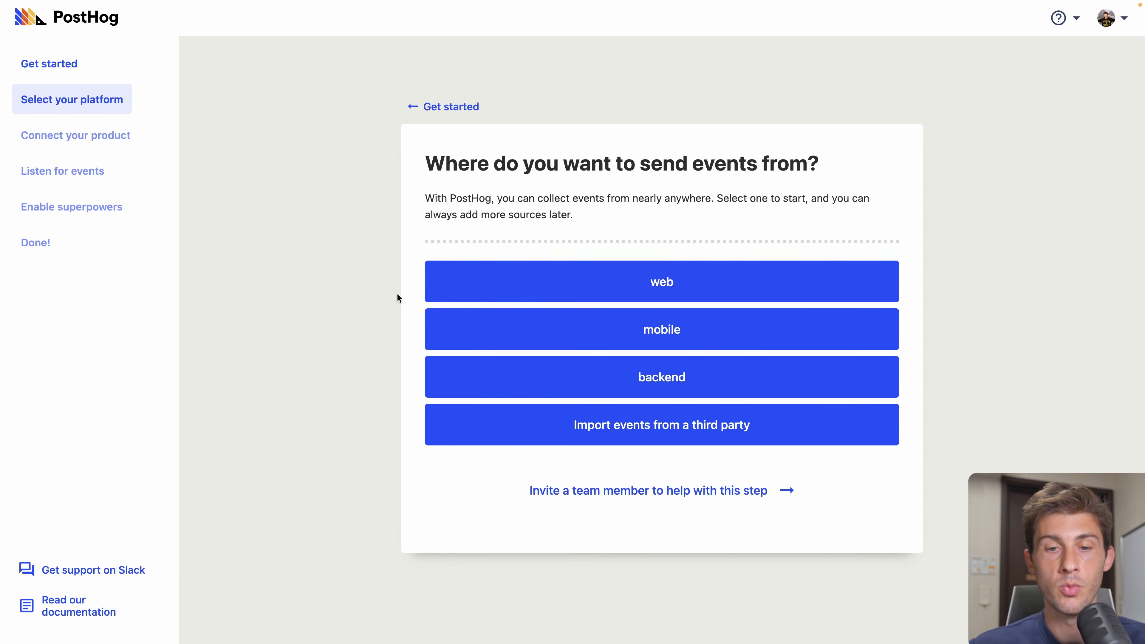
left_click(581, 277)
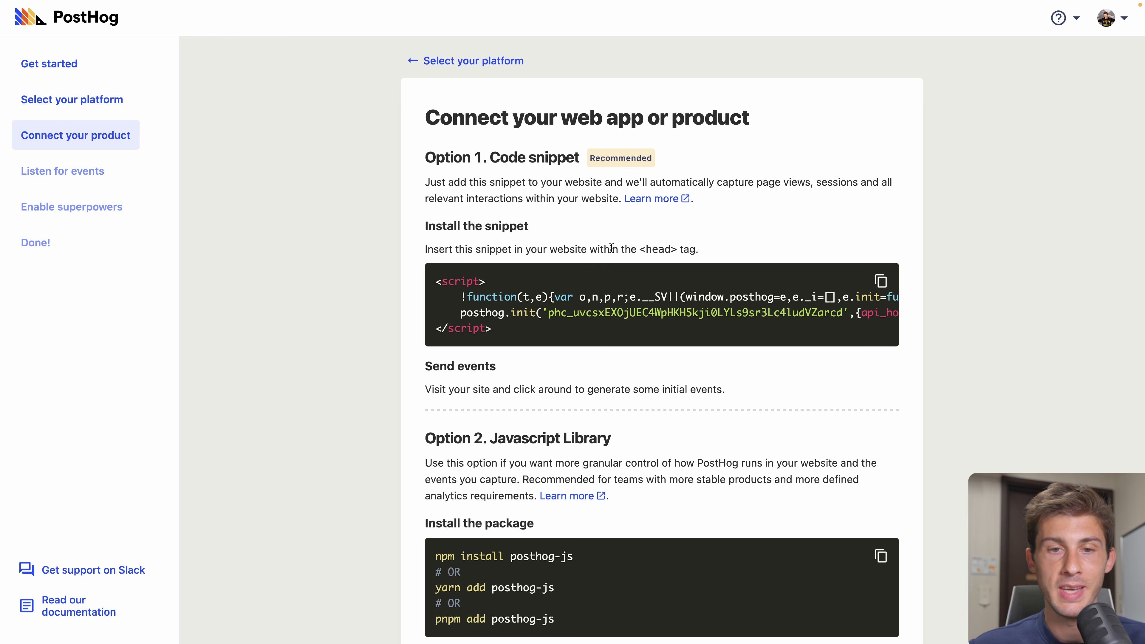
scroll(802, 309, "down", 3)
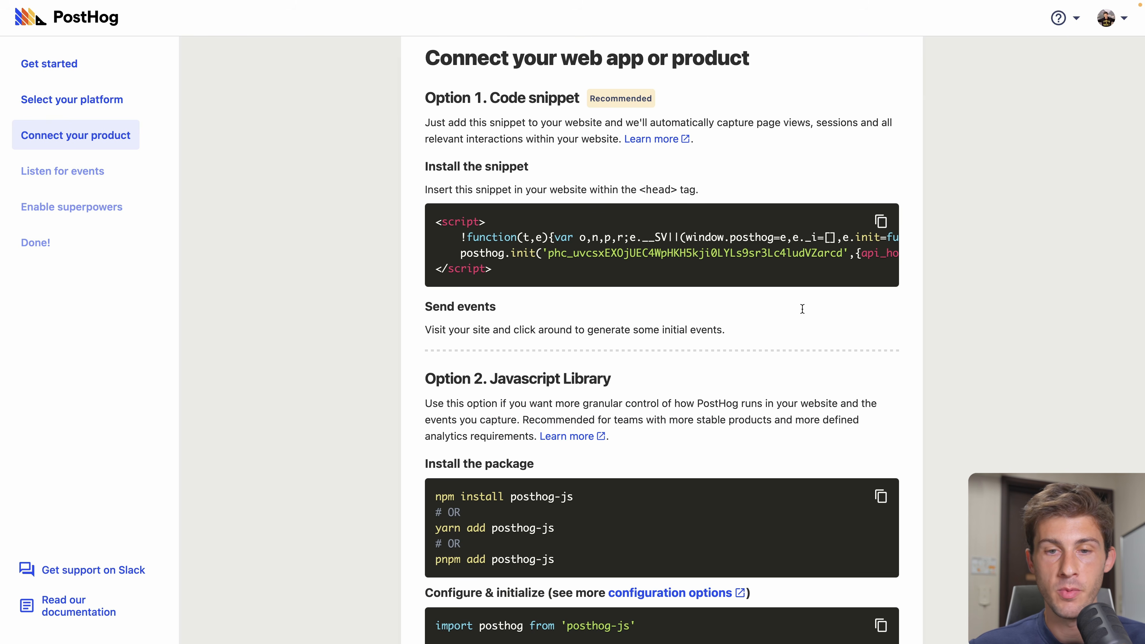
scroll(341, 323, "down", 5)
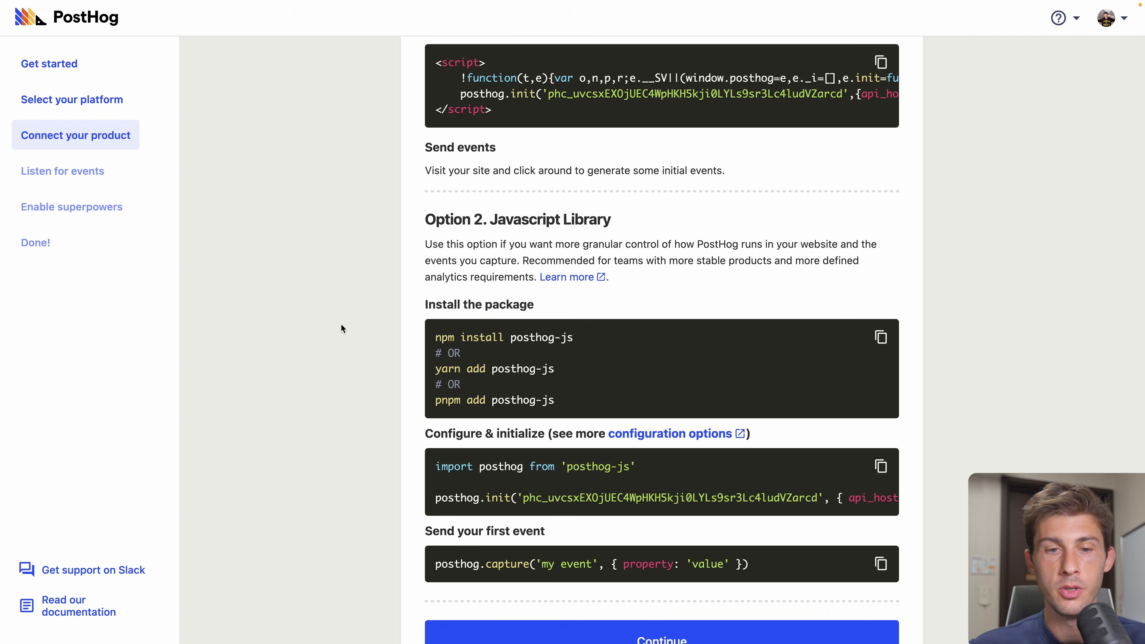
scroll(424, 298, "up", 6)
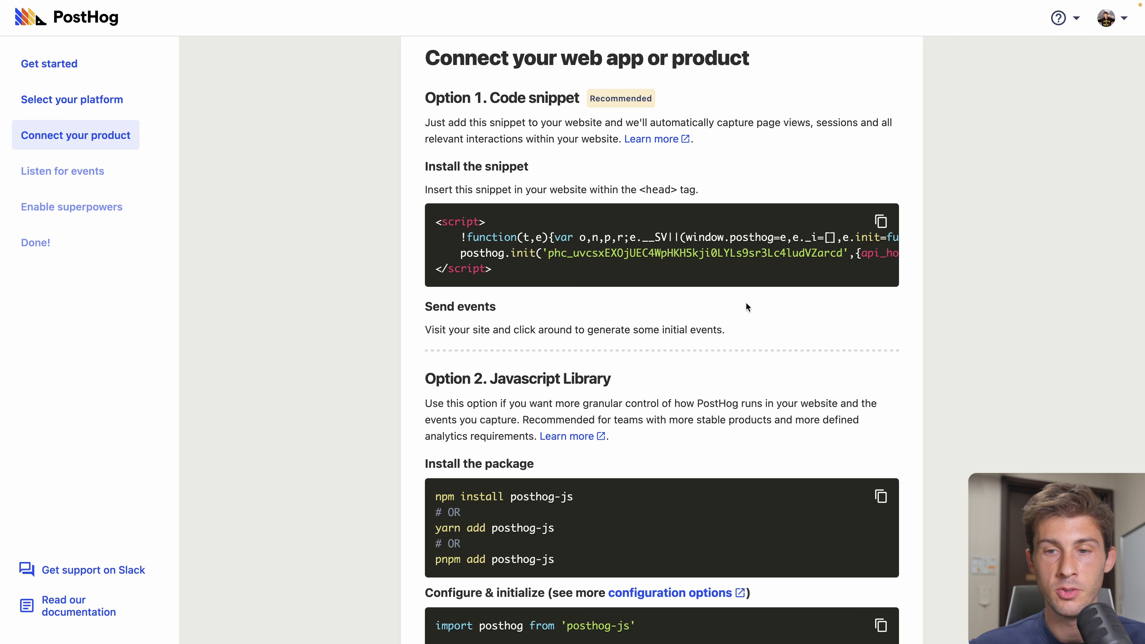
left_click(881, 221)
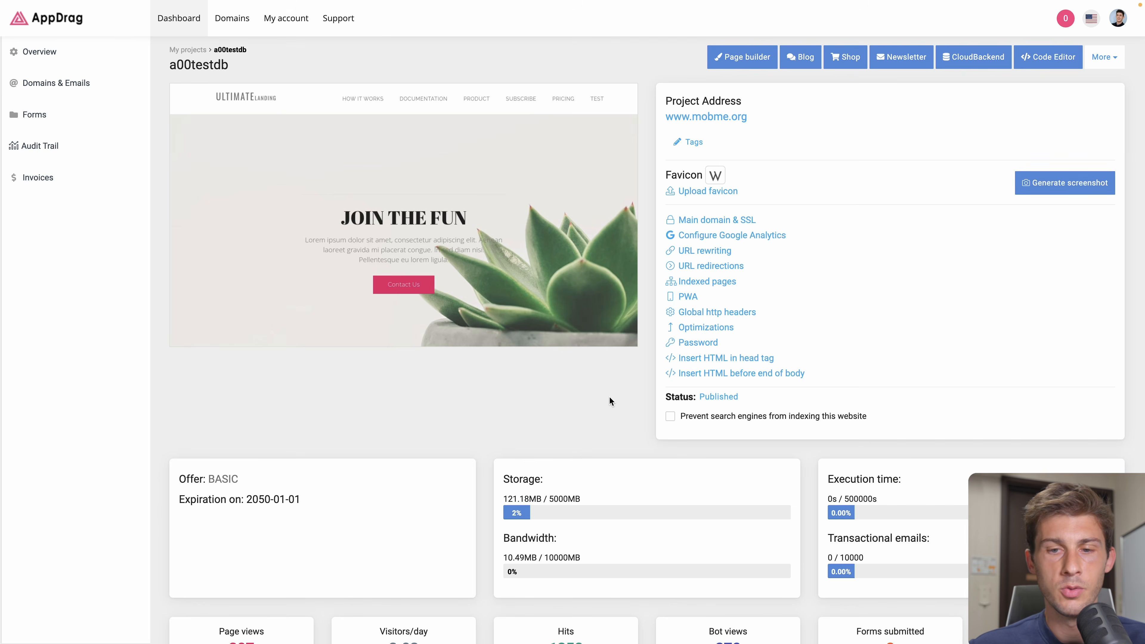
- Paste the PostHog snippet into a00testdb's head-tag HTML, save it, and open the live landing page
left_click(721, 359)
left_click(454, 75)
key("ctrl+v")
left_click(770, 319)
left_click(556, 242)
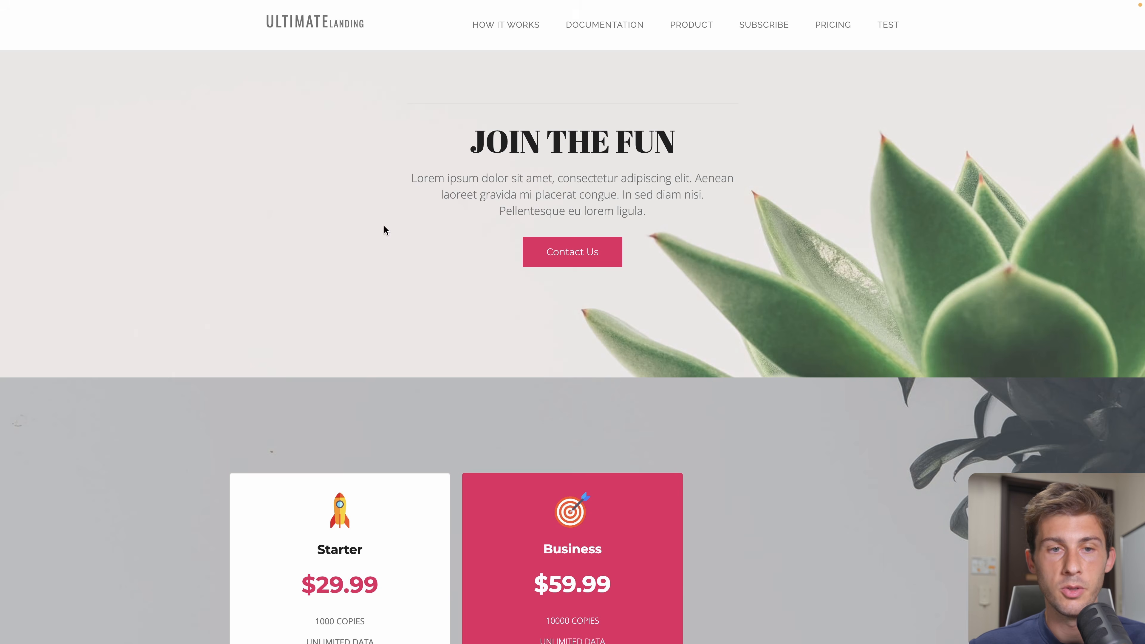
scroll(384, 226, "down", 10)
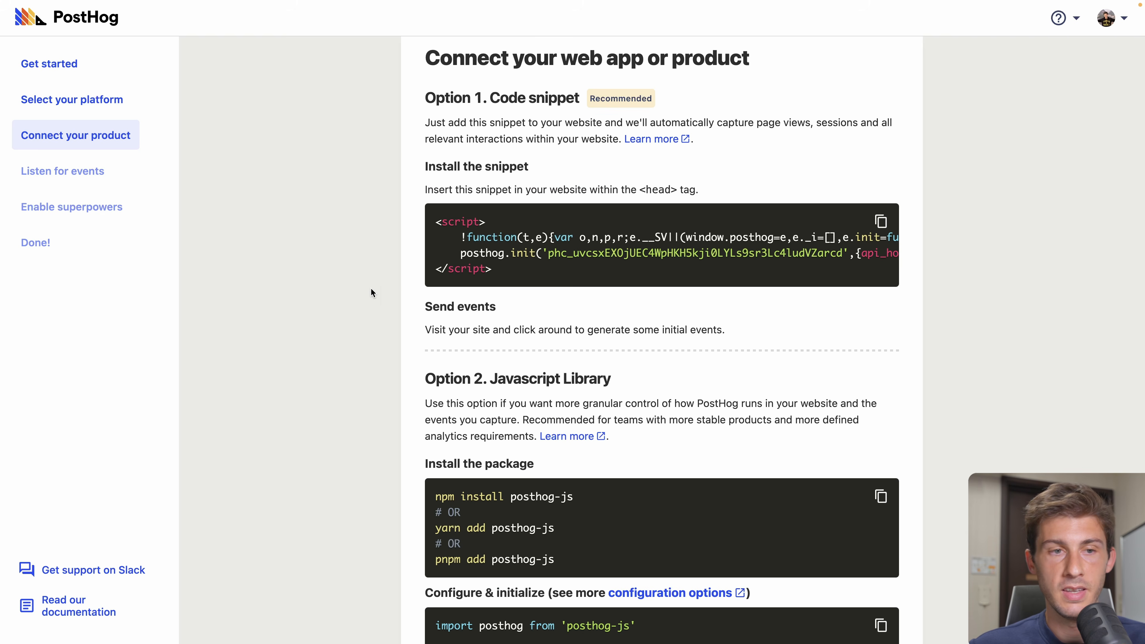
- Continue past event listening and complete onboarding with session recording and autocapture enabled
scroll(370, 291, "down", 7)
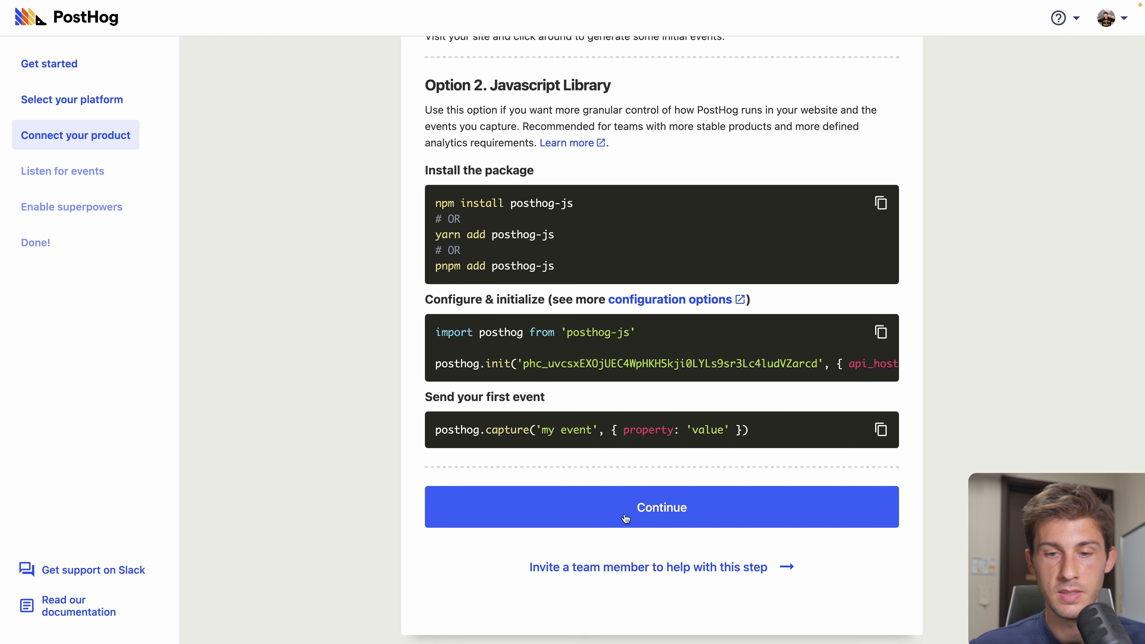
left_click(625, 518)
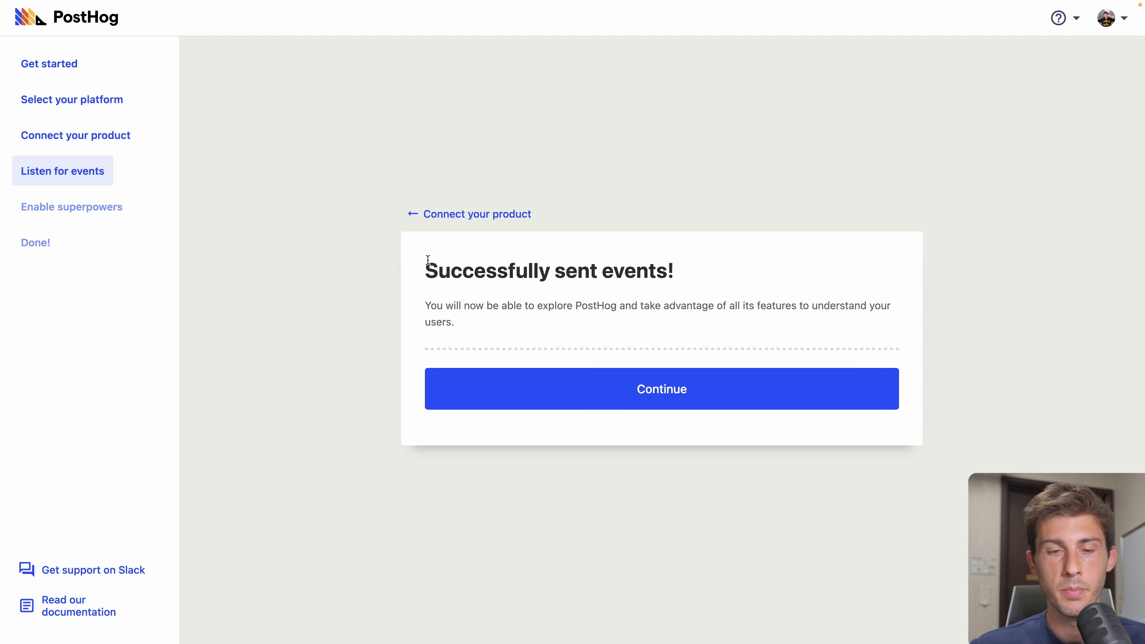
left_click(645, 389)
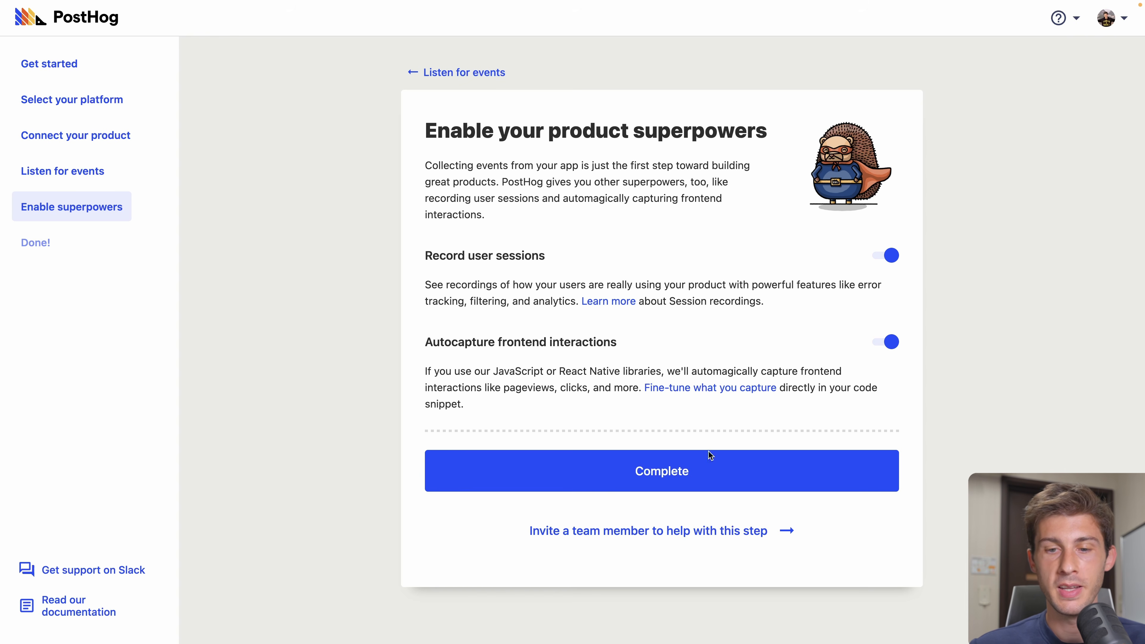
left_click(689, 469)
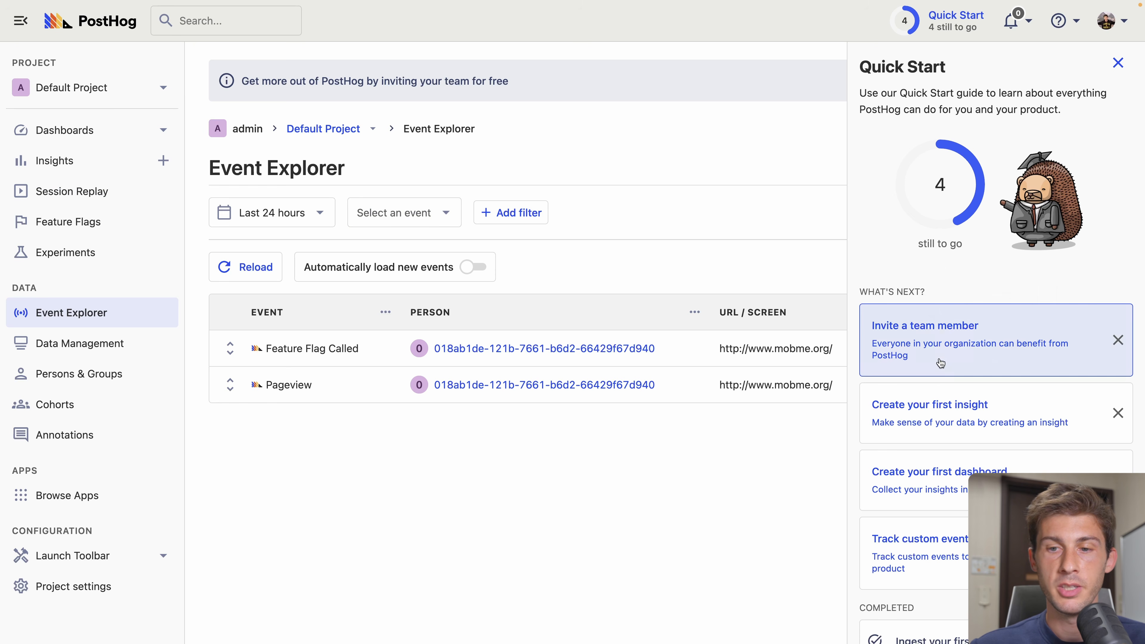
- Dismiss the team invite, start a Pageview trends insight, then discard it for Data Management
left_click(1118, 340)
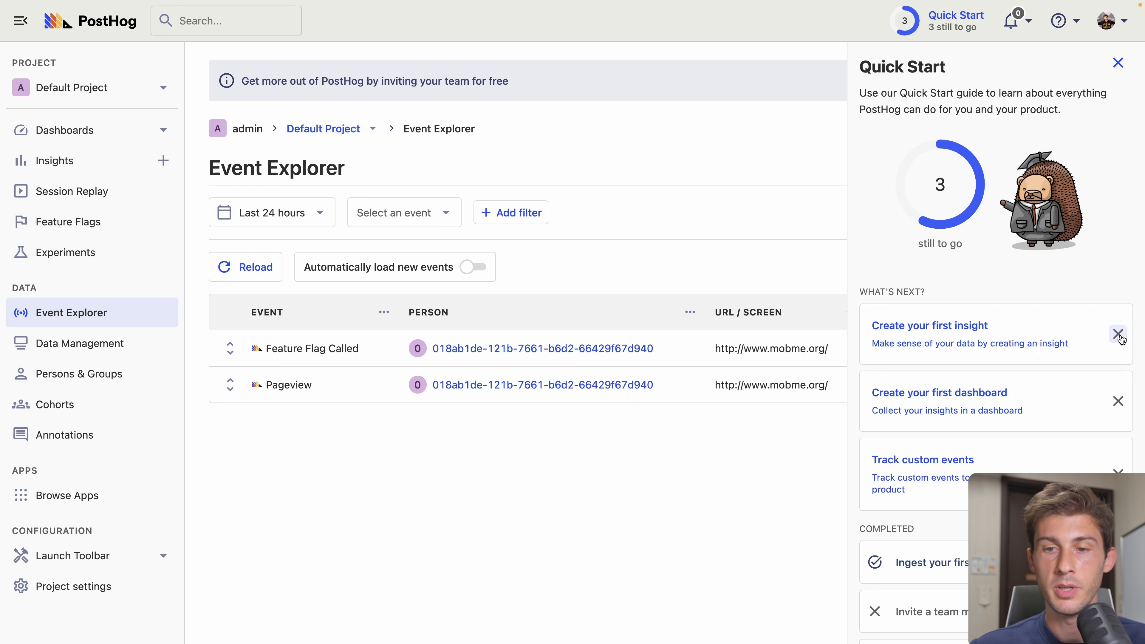
left_click(981, 347)
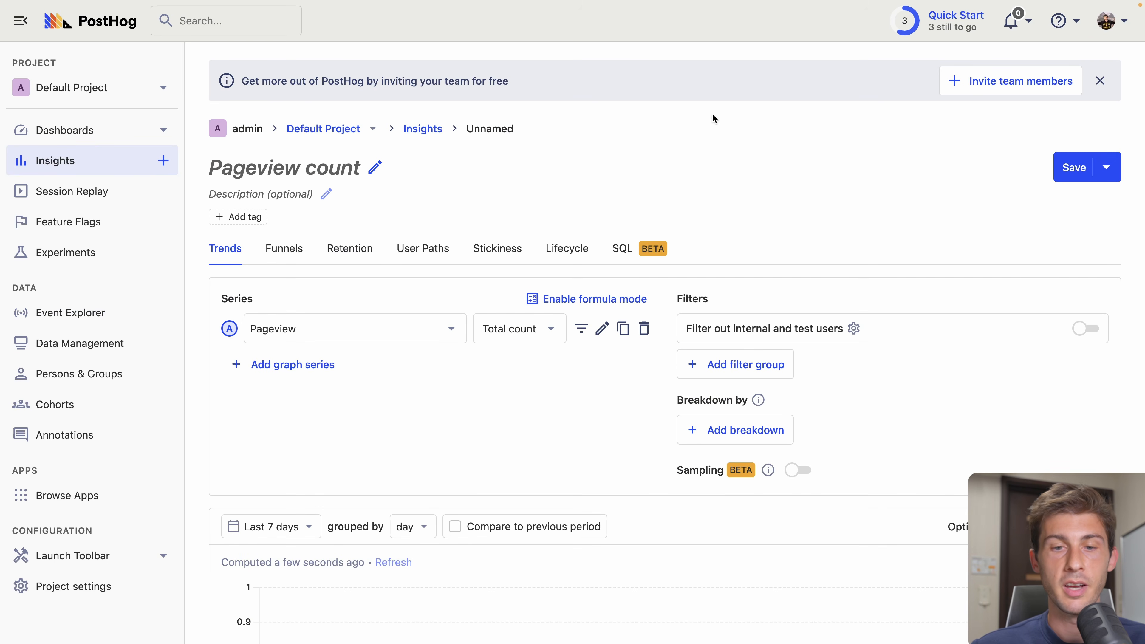
scroll(593, 421, "down", 5)
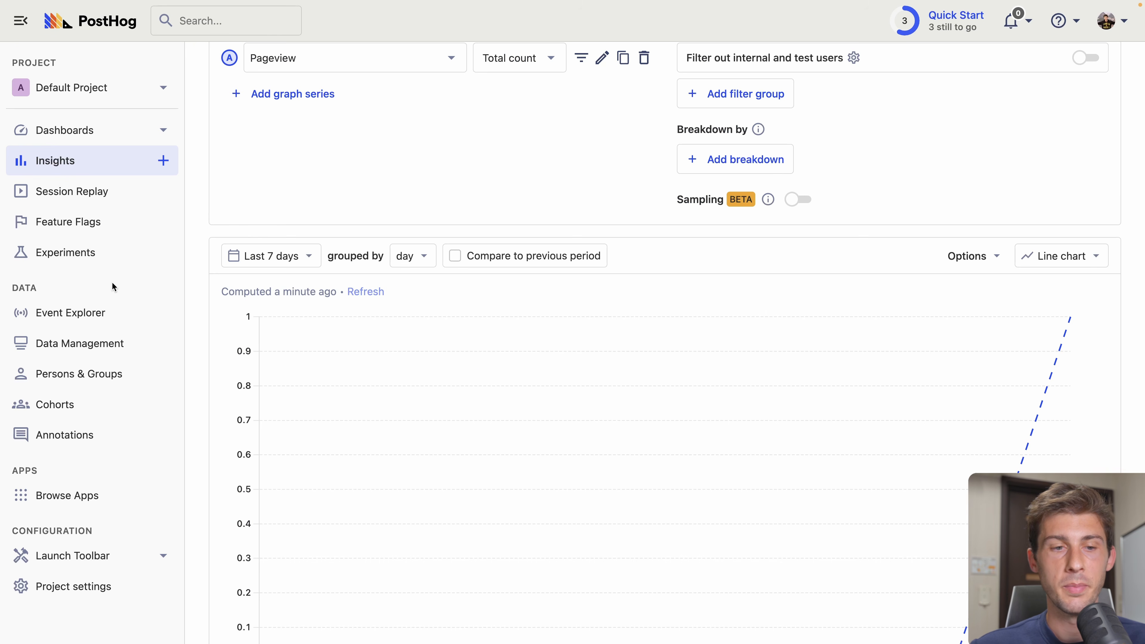
left_click(78, 345)
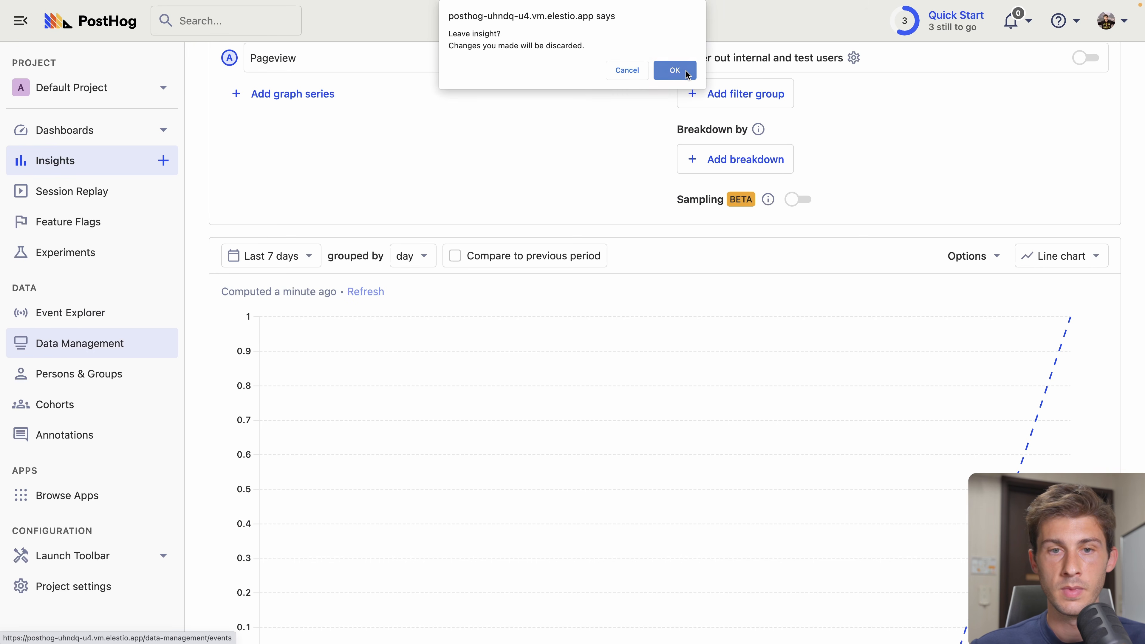
left_click(674, 70)
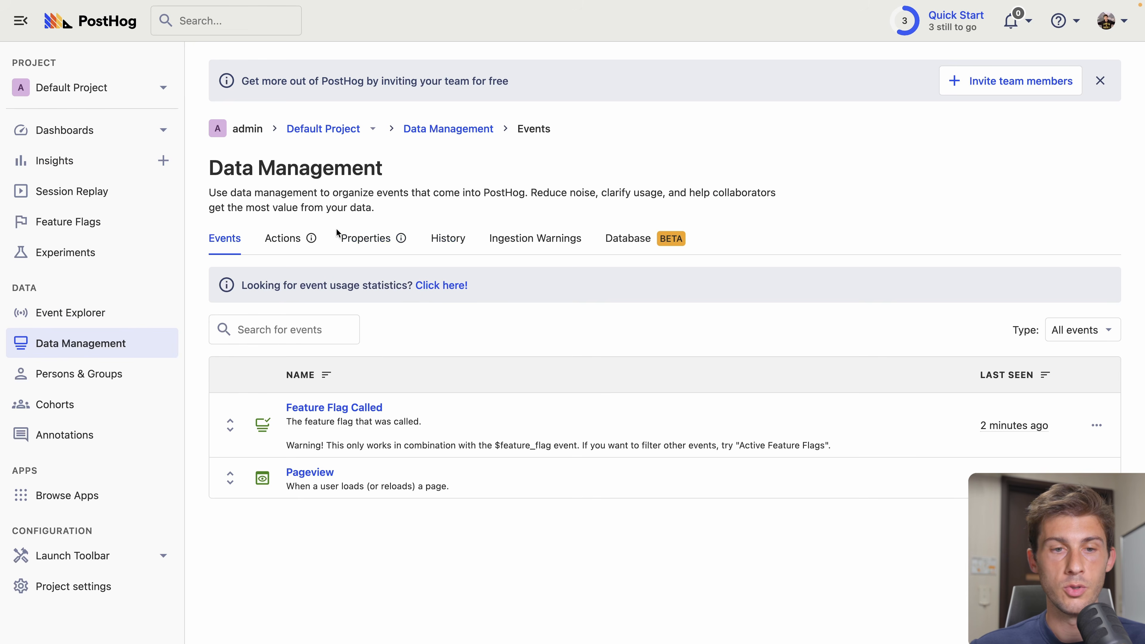
- Create a new action from an event or pageview named Subscribe
left_click(272, 242)
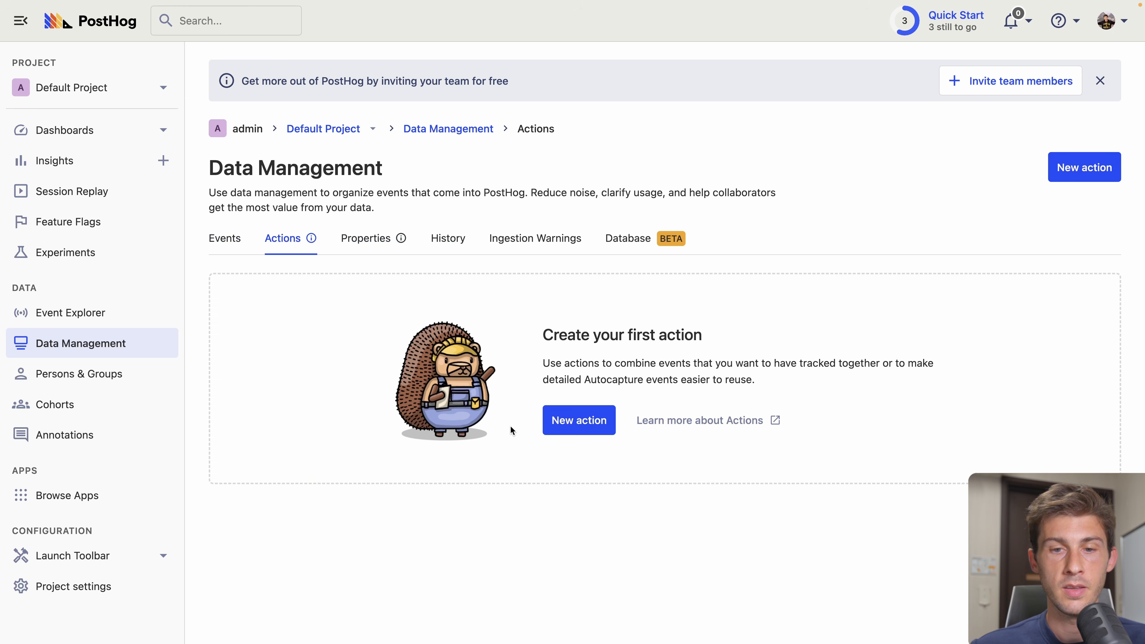
left_click(569, 422)
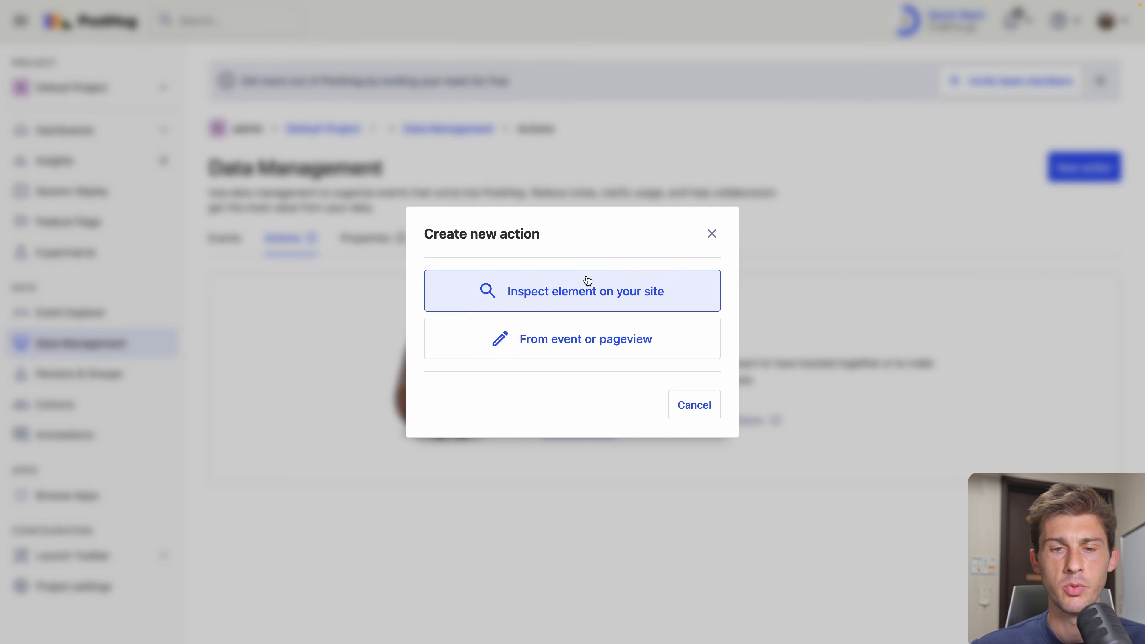
left_click(565, 341)
type("Subscribe")
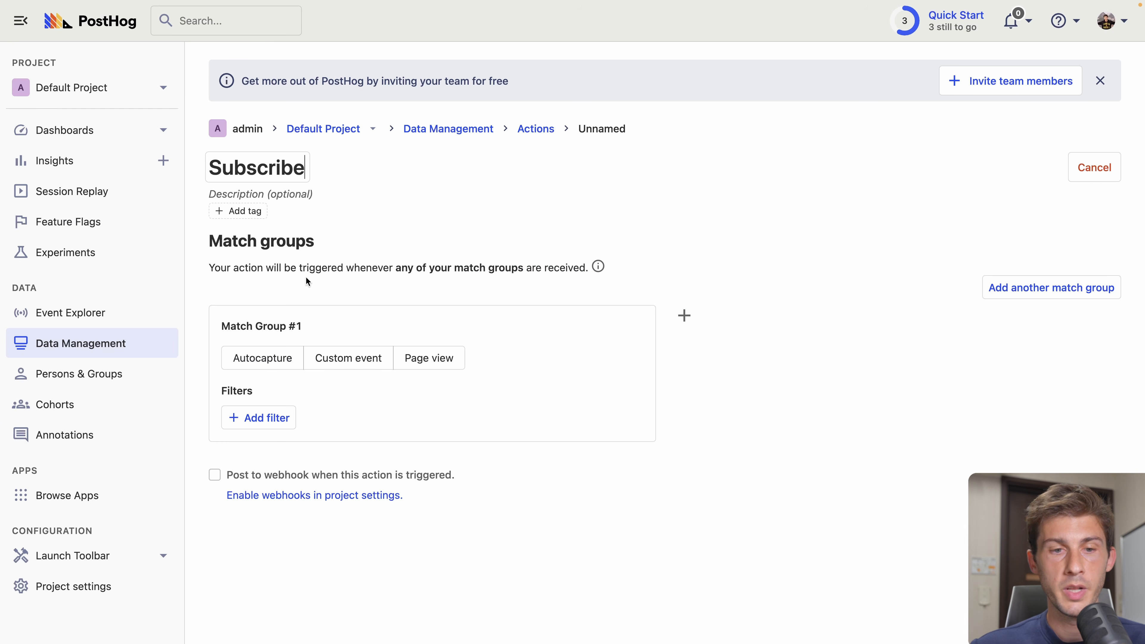
- Match it on Autocapture events with element text exactly SUBSCRIBE
left_click(270, 361)
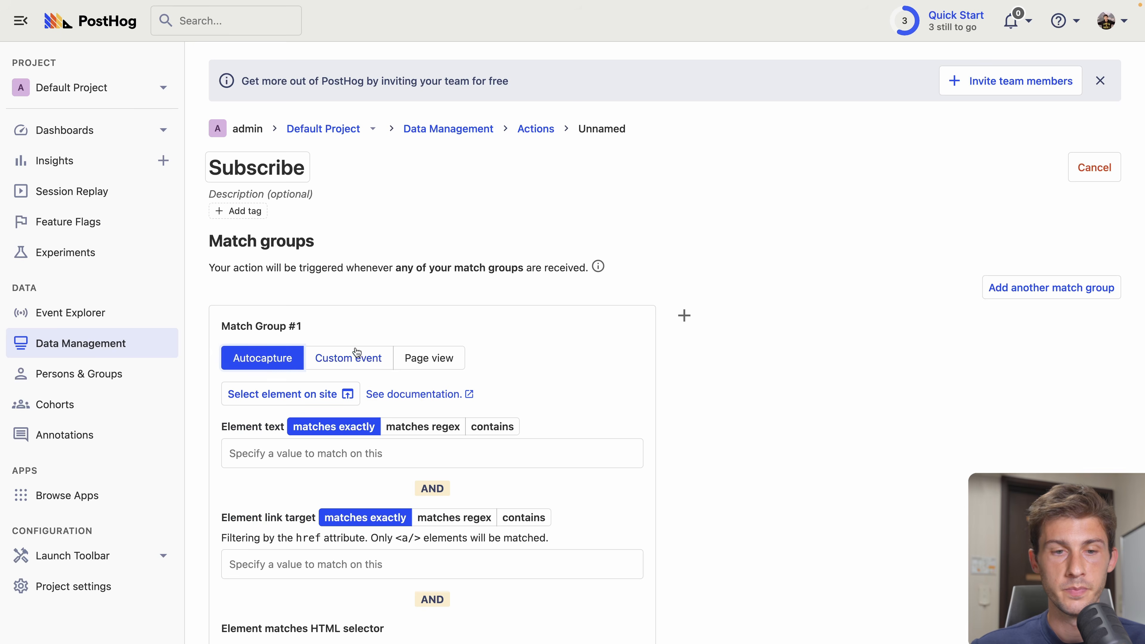
scroll(228, 291, "down", 3)
left_click(268, 318)
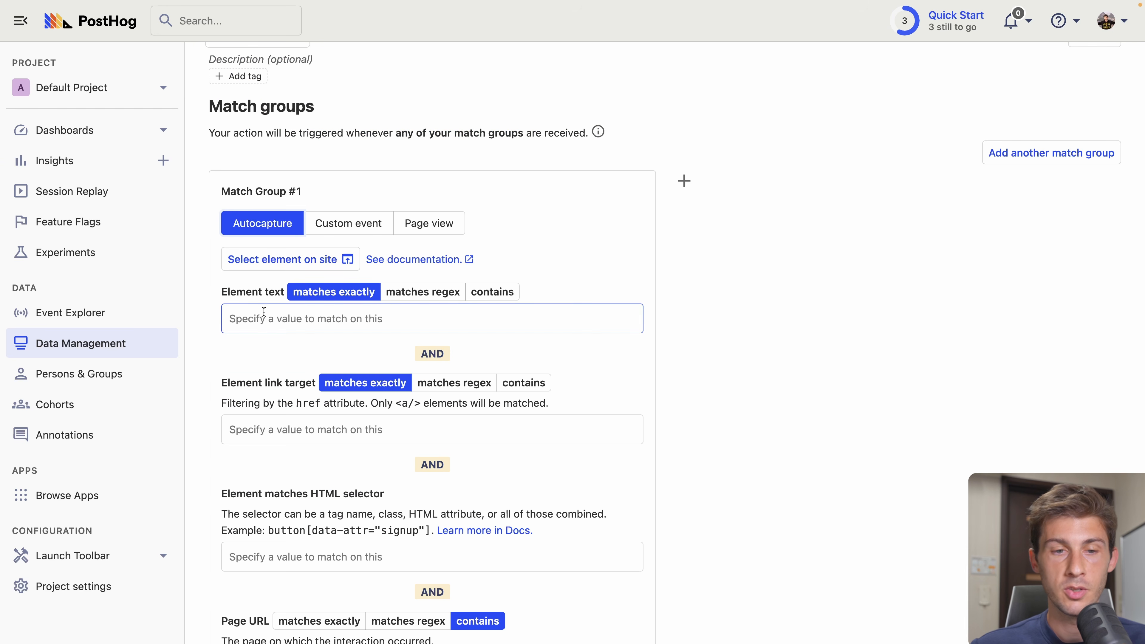
type("SUBSCRIBE")
scroll(207, 274, "down", 3)
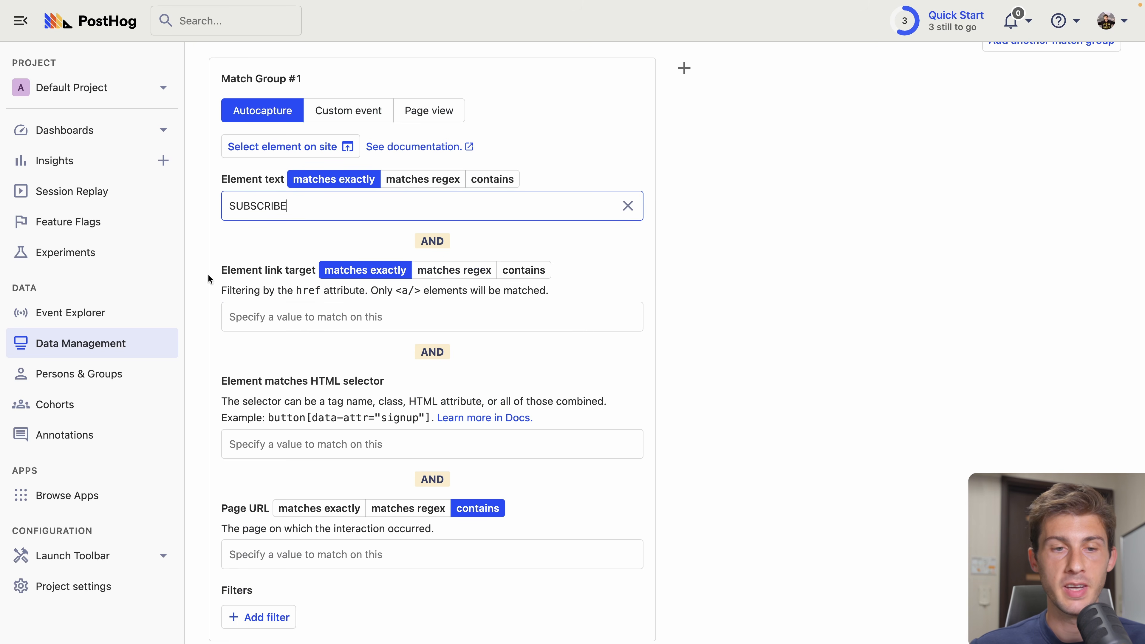
scroll(294, 360, "down", 2)
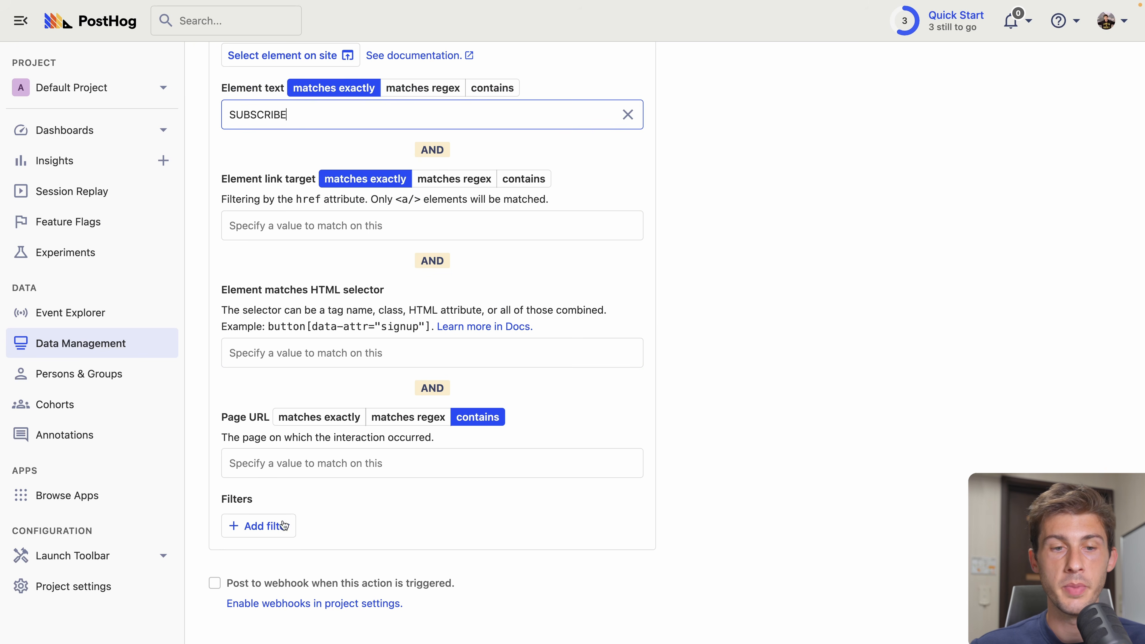
scroll(396, 325, "down", 2)
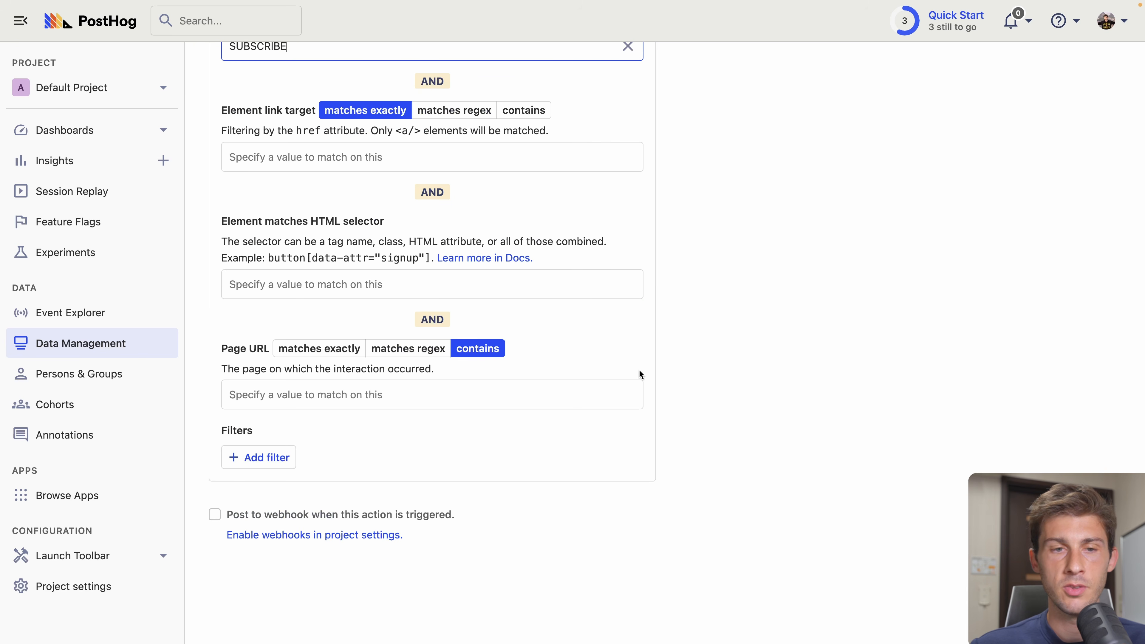
scroll(640, 374, "up", 2)
scroll(640, 374, "down", 2)
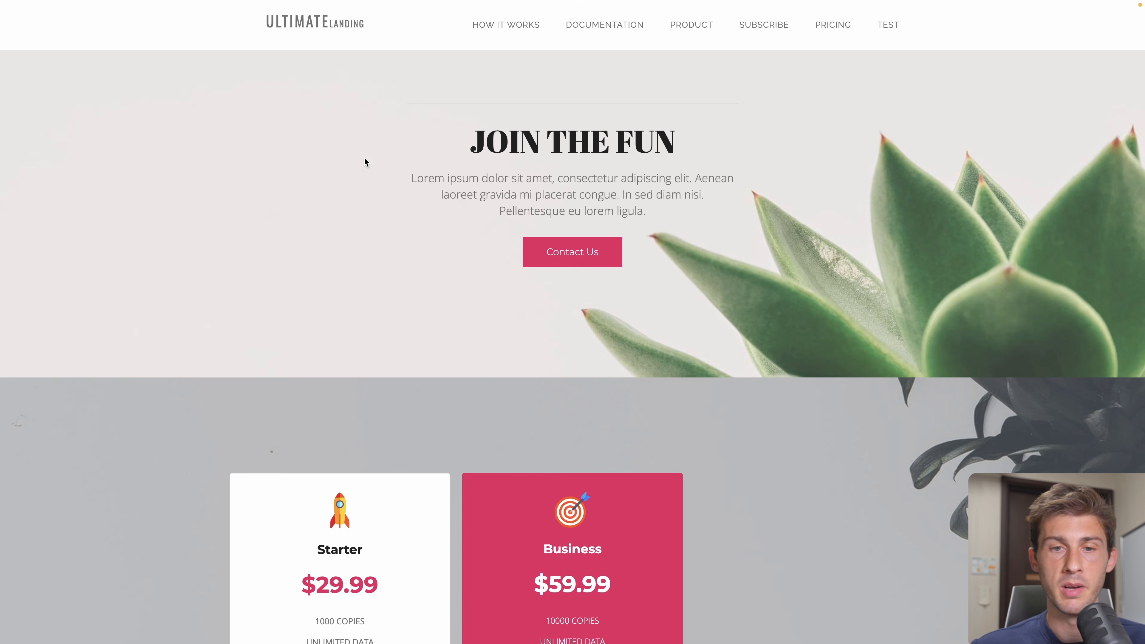
- Fill the Join Our Newsletter form with the subscriber's name and e-mail, then submit it
scroll(352, 200, "down", 15)
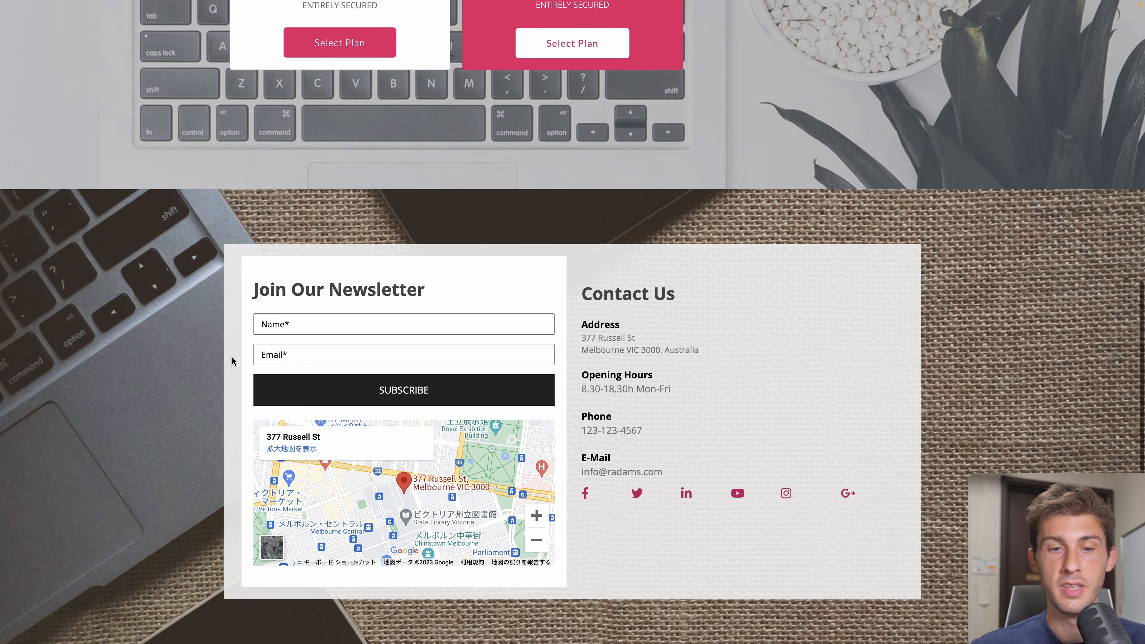
left_click(392, 325)
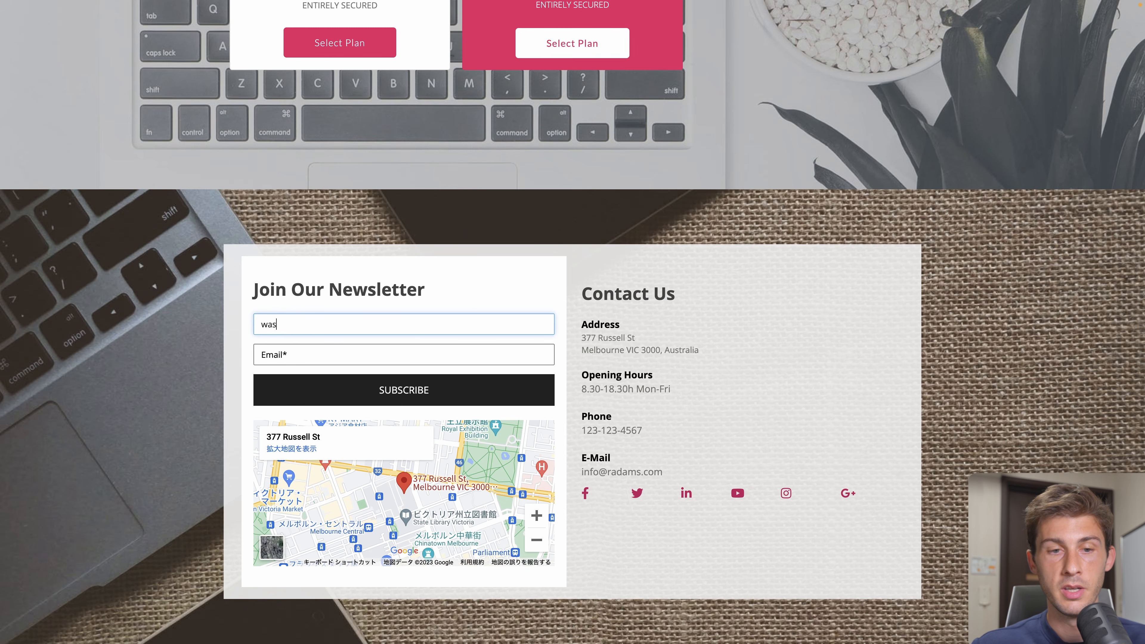
key("ctrl+a")
key("ctrl+c")
key("BackSpace")
type("Wassim")
key("Tab")
key("ctrl+v")
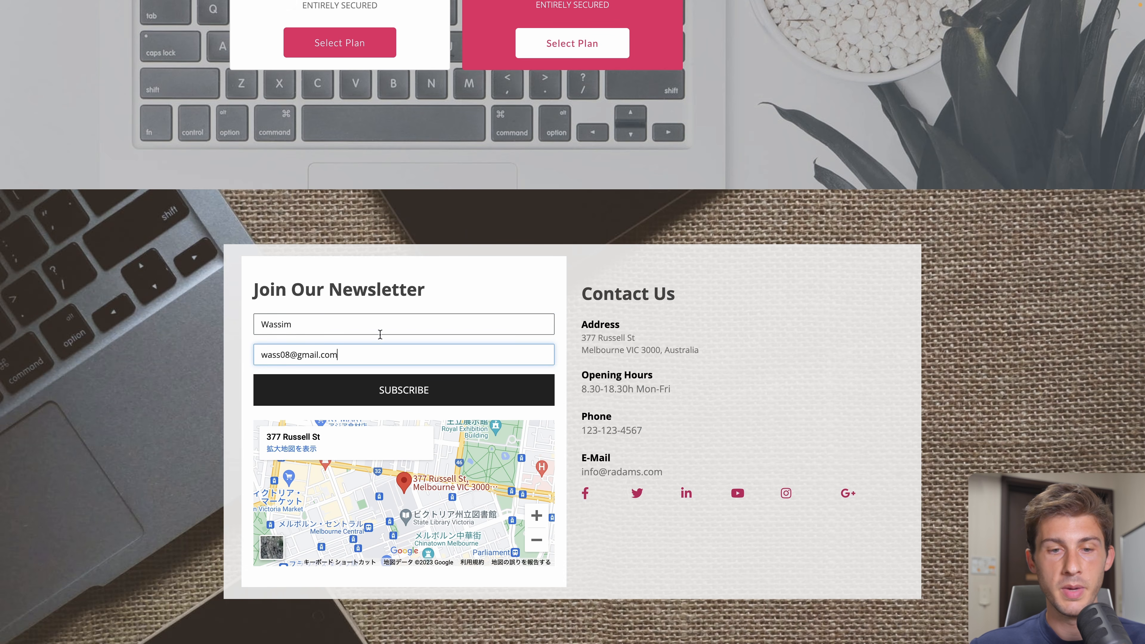
left_click(389, 393)
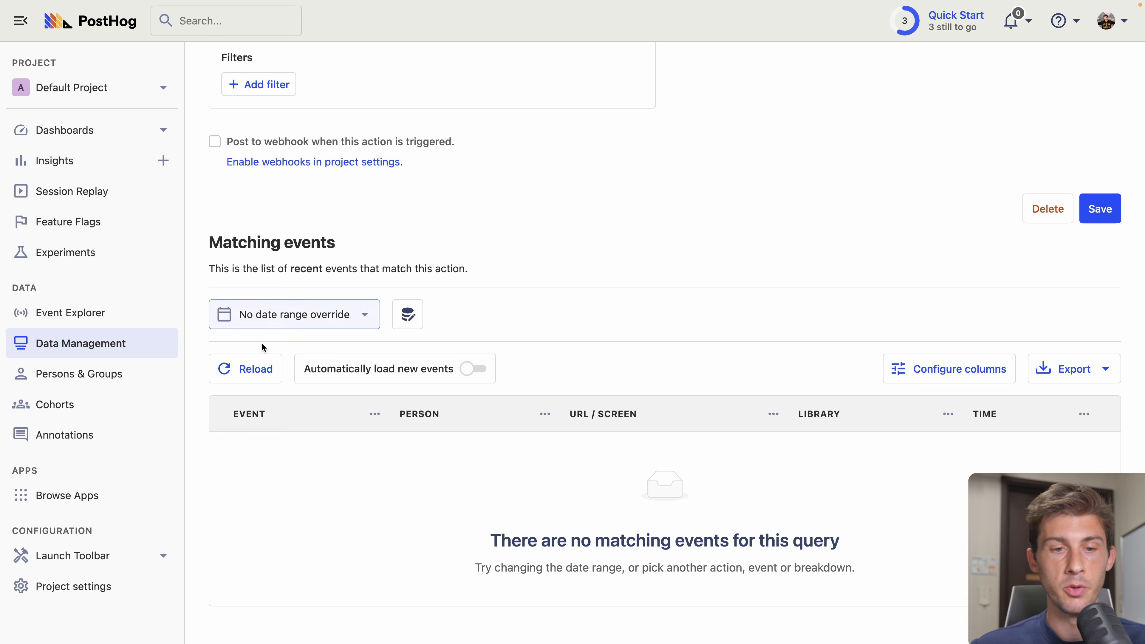
- Reload the action's matching events to show the new SUBSCRIBE click, then go to Insights
left_click(238, 380)
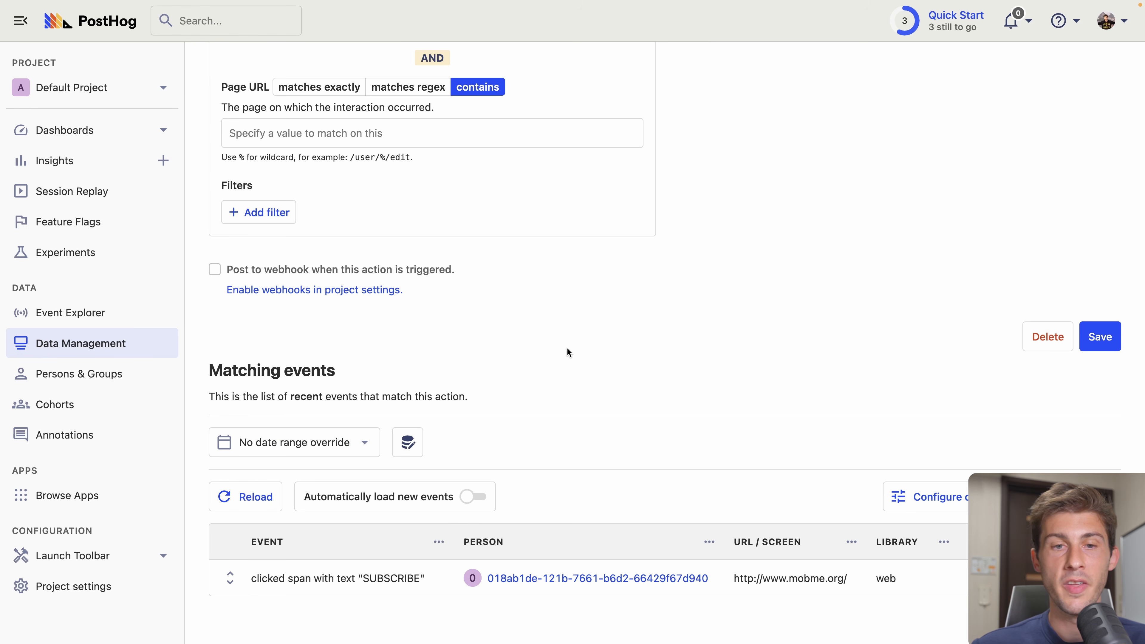
scroll(567, 352, "up", 7)
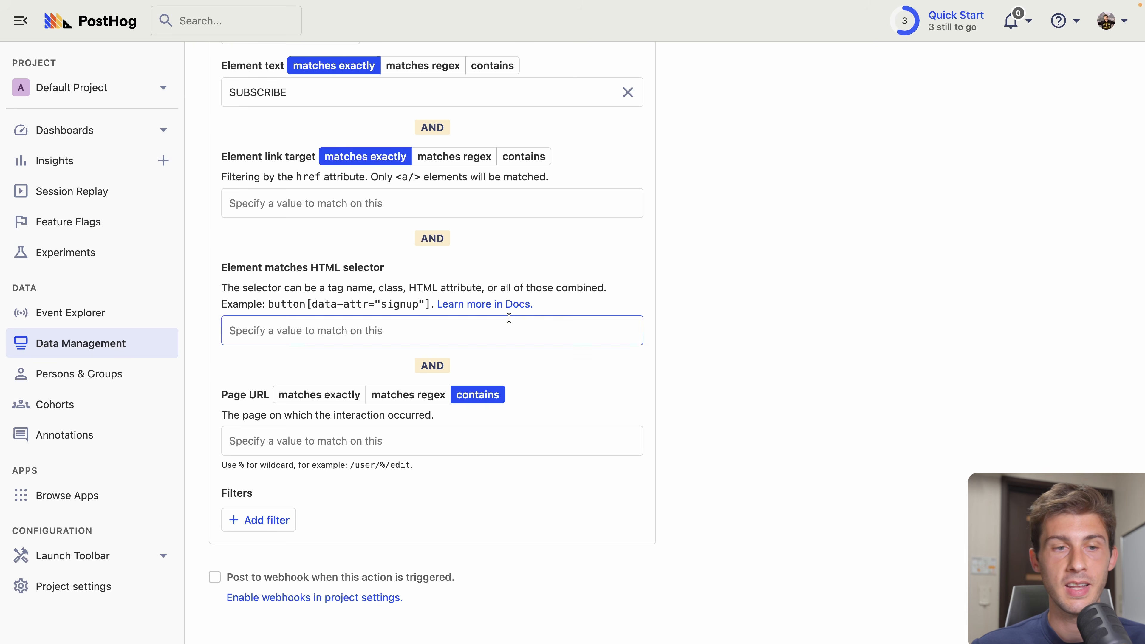
left_click(77, 166)
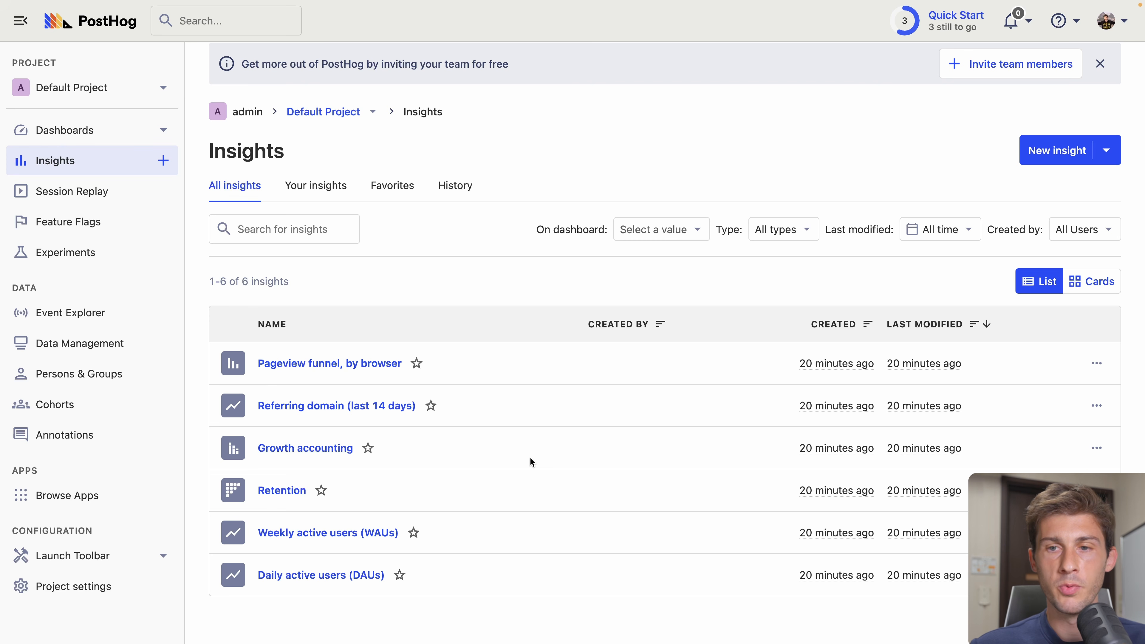
- Start a new trends insight whose series charts the Subscribe action instead of pageviews
left_click(1063, 157)
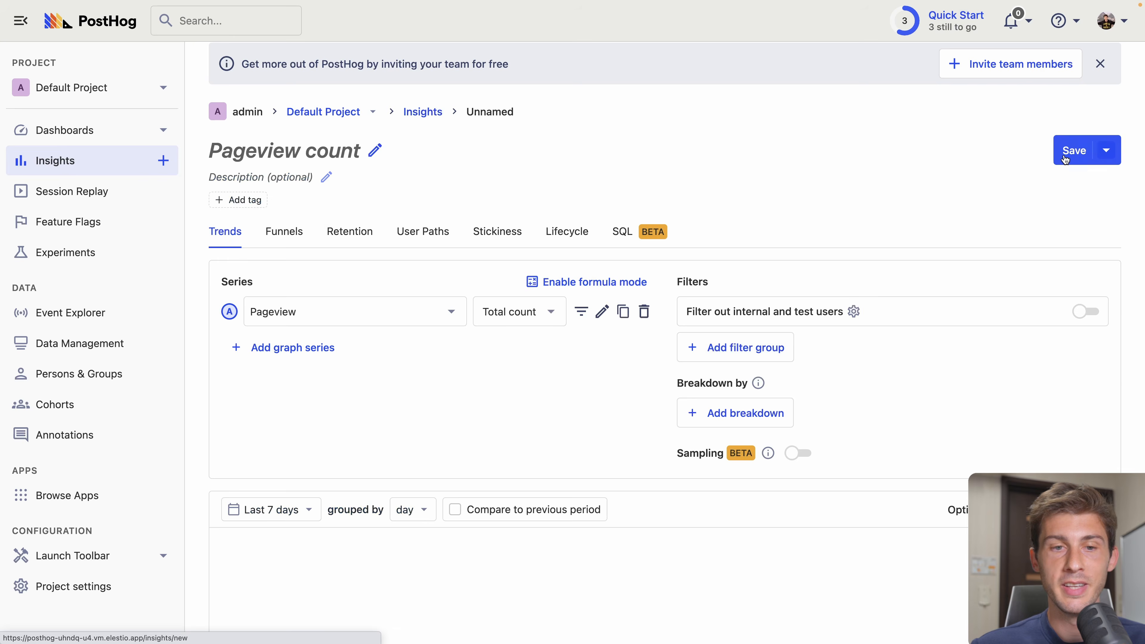
scroll(766, 271, "down", 3)
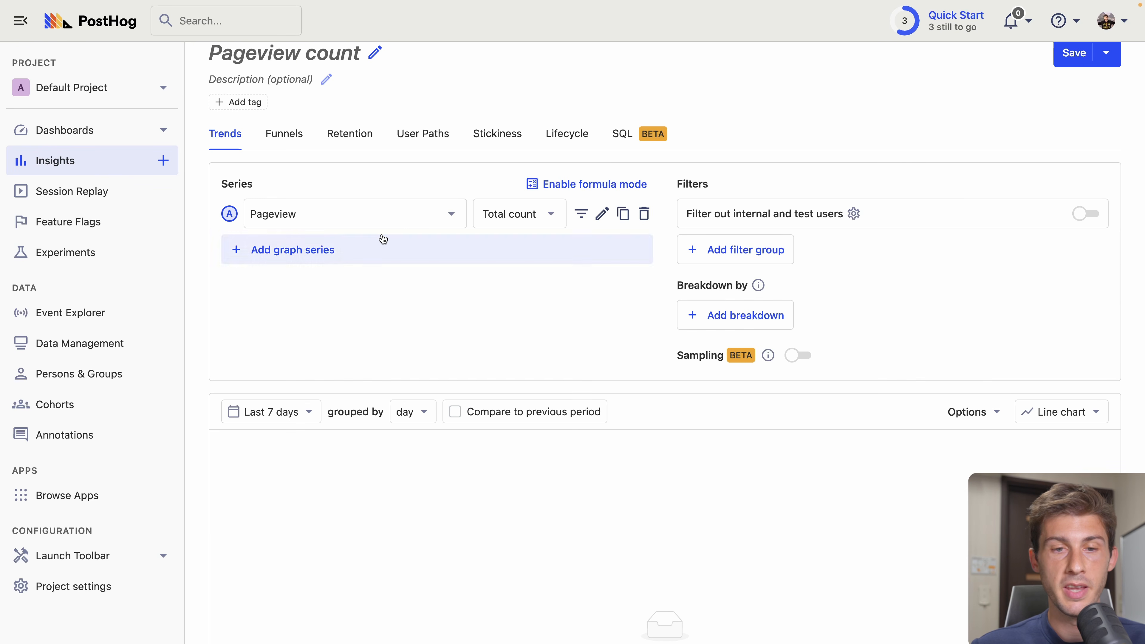
left_click(421, 215)
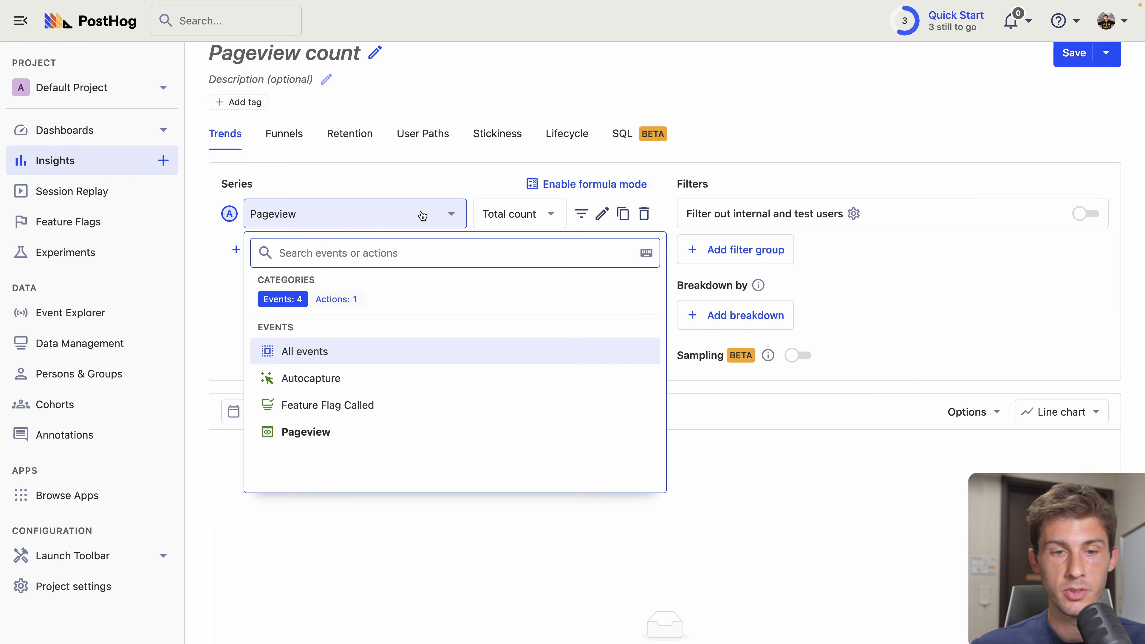
left_click(334, 302)
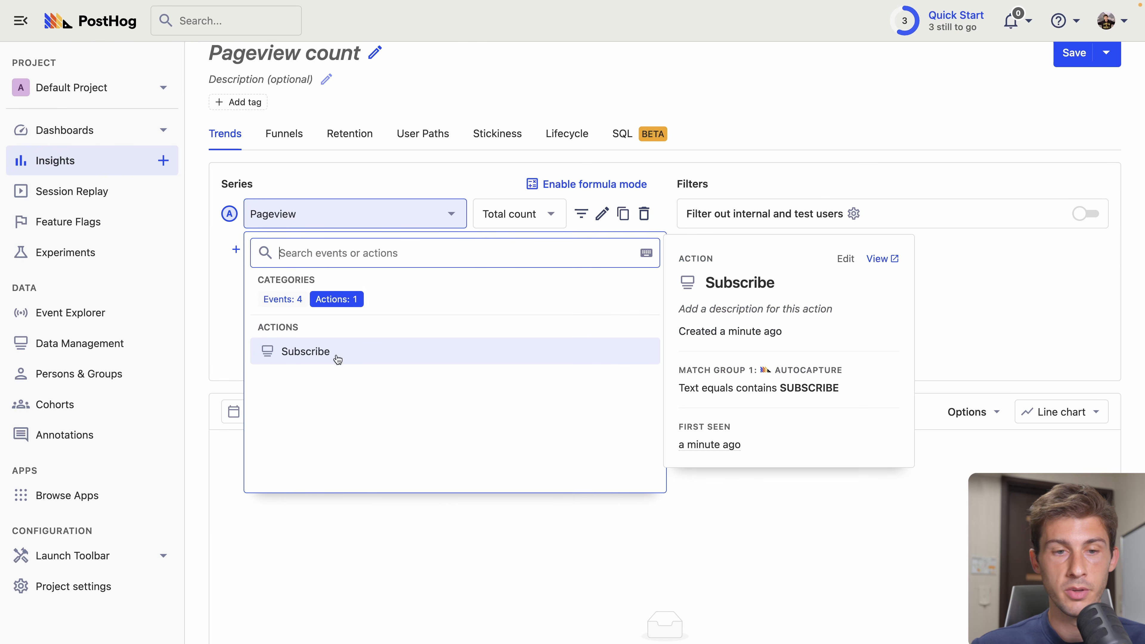
left_click(305, 356)
- Save the insight as Subscribe count and go to the Dashboards list via Quick Start
scroll(423, 345, "down", 6)
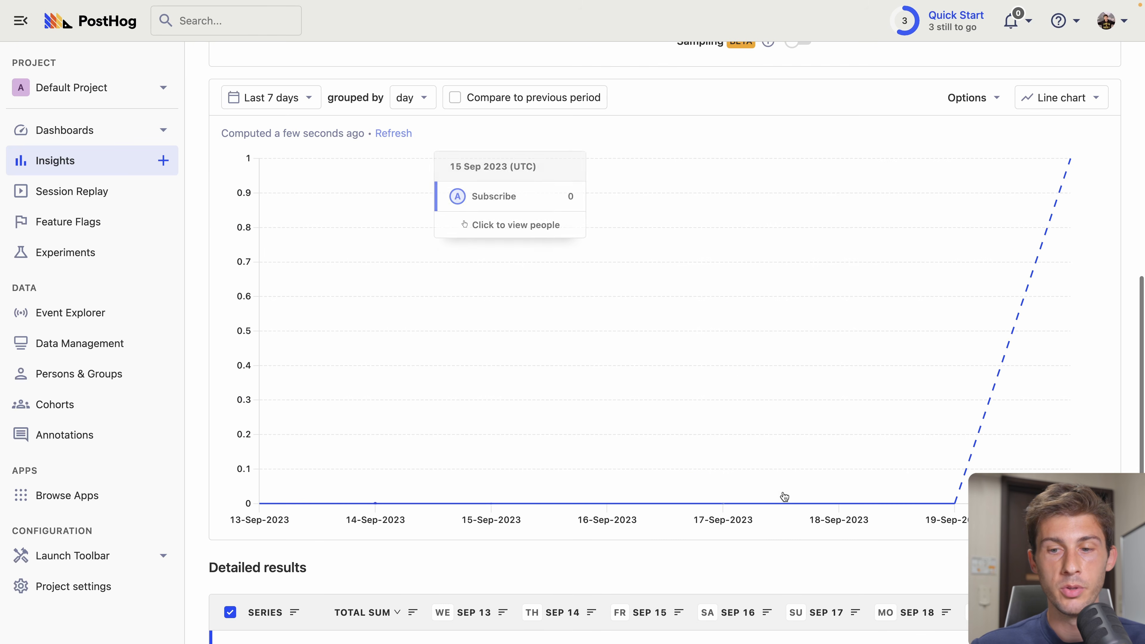
scroll(631, 316, "up", 6)
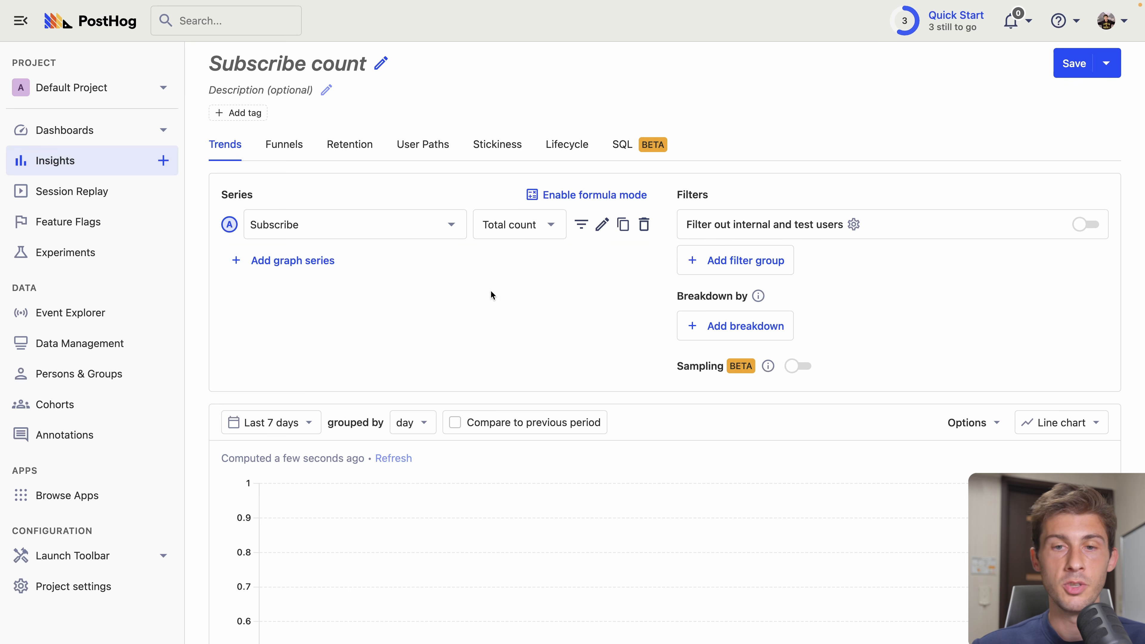
left_click(1075, 70)
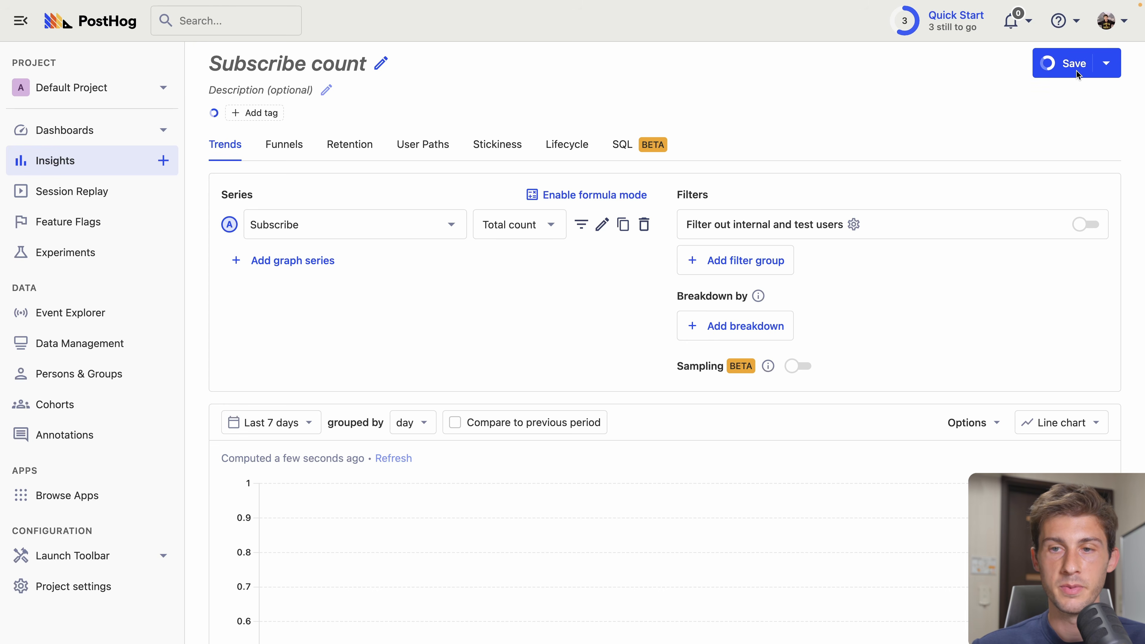
left_click(944, 24)
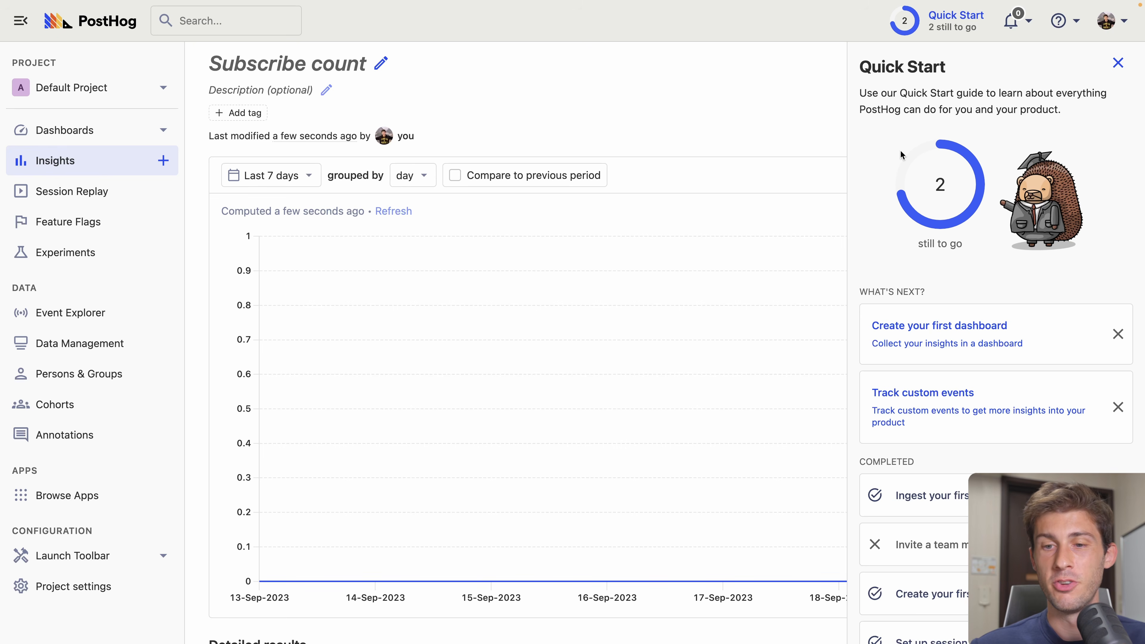
left_click(952, 335)
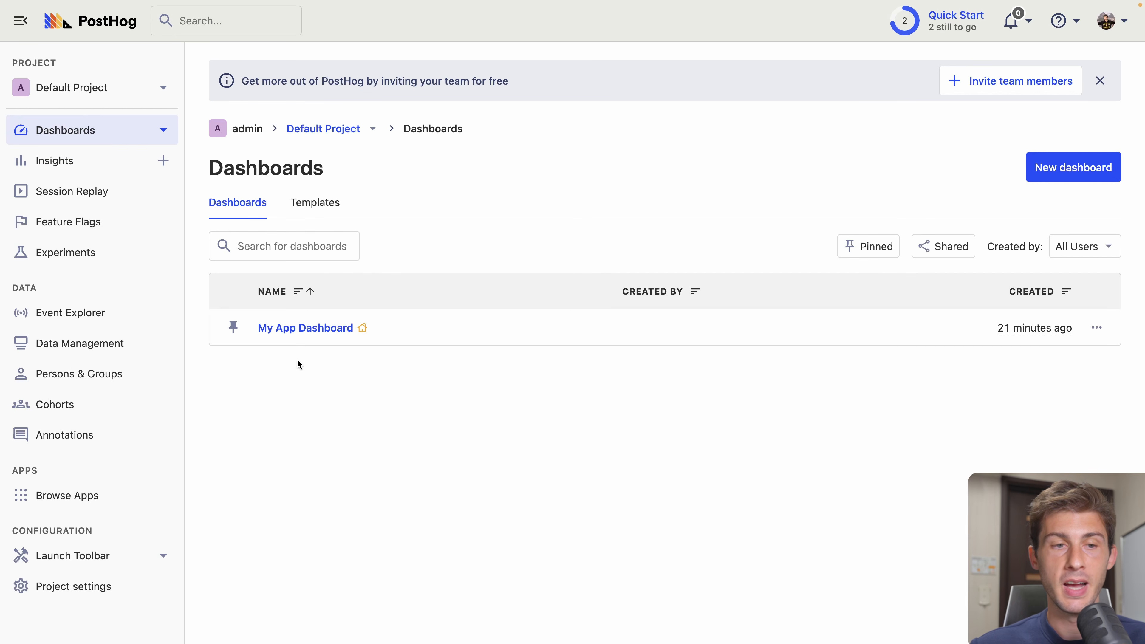
left_click(308, 331)
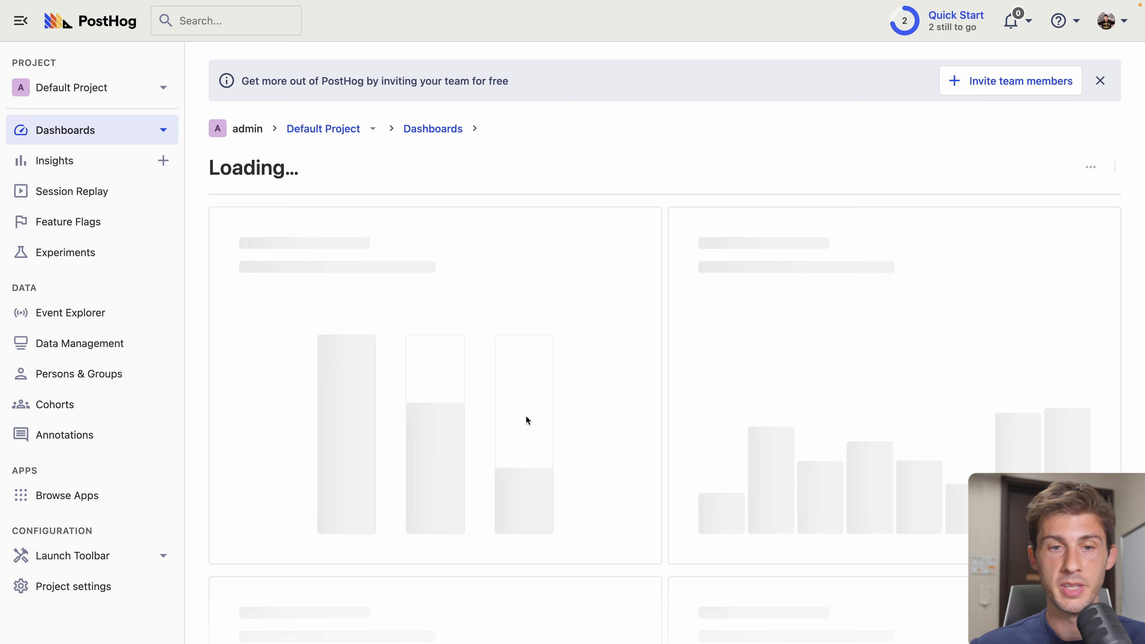
scroll(441, 303, "down", 4)
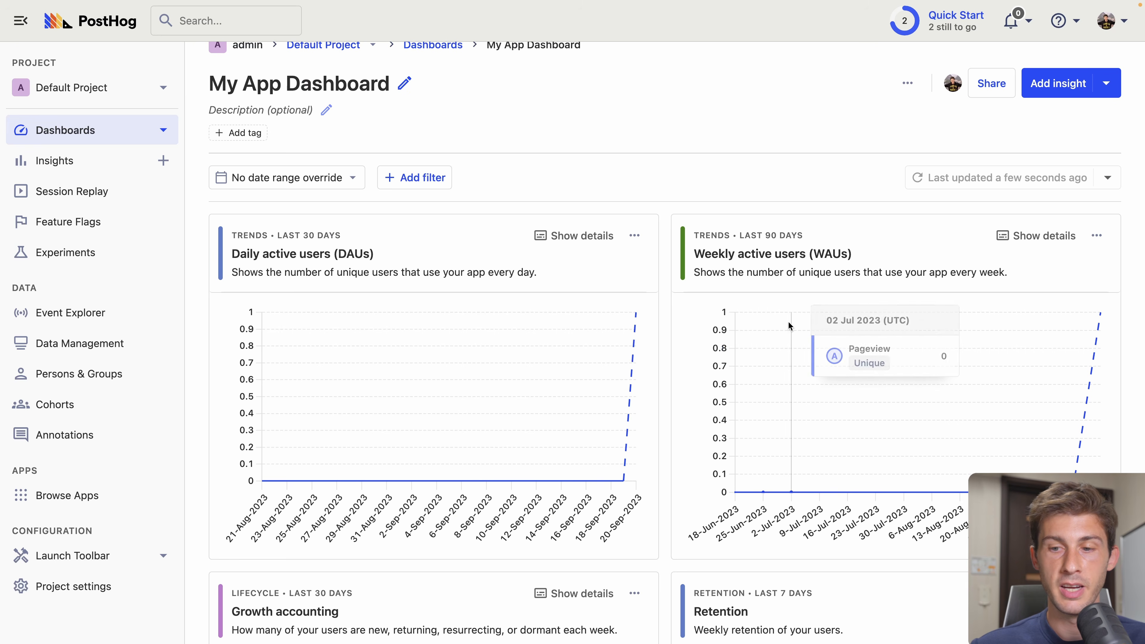
scroll(695, 405, "down", 10)
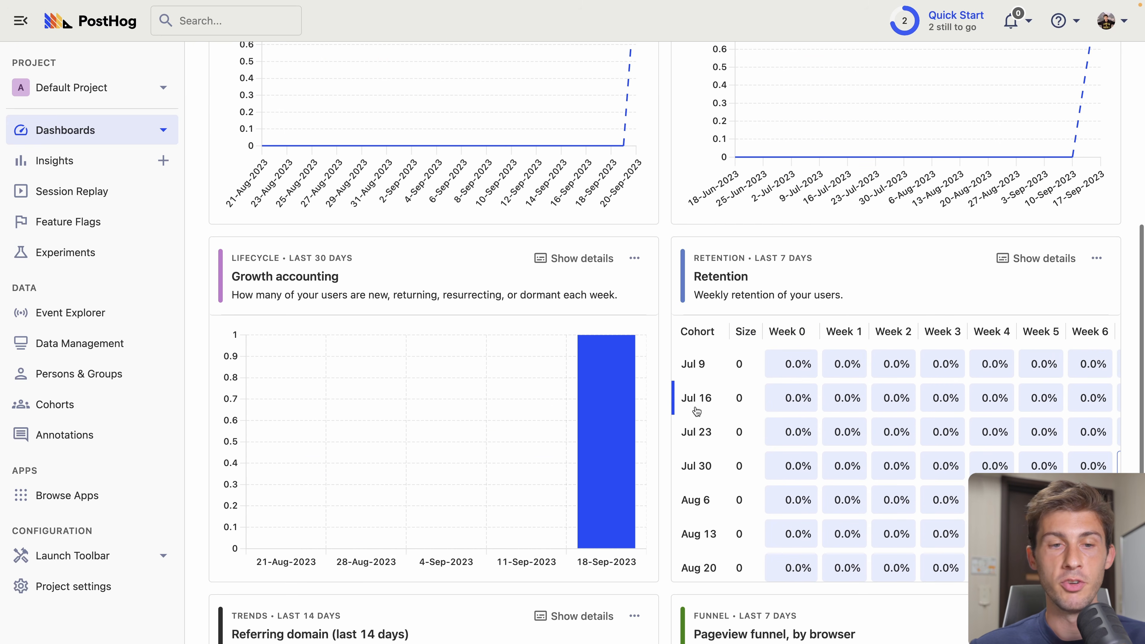
scroll(667, 337, "up", 12)
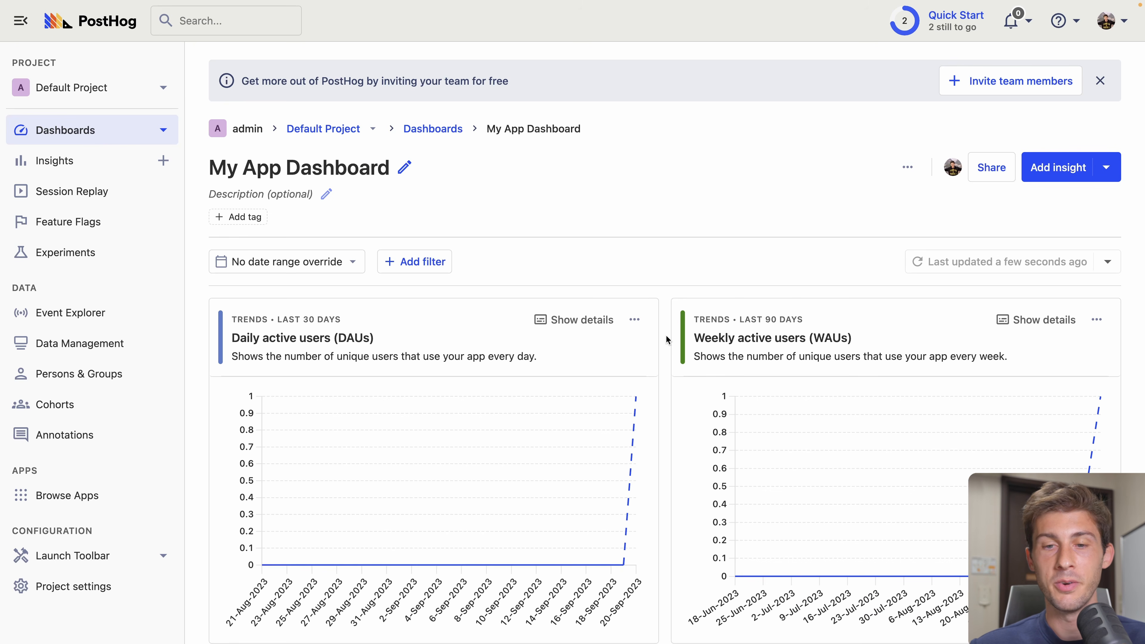
scroll(668, 333, "down", 4)
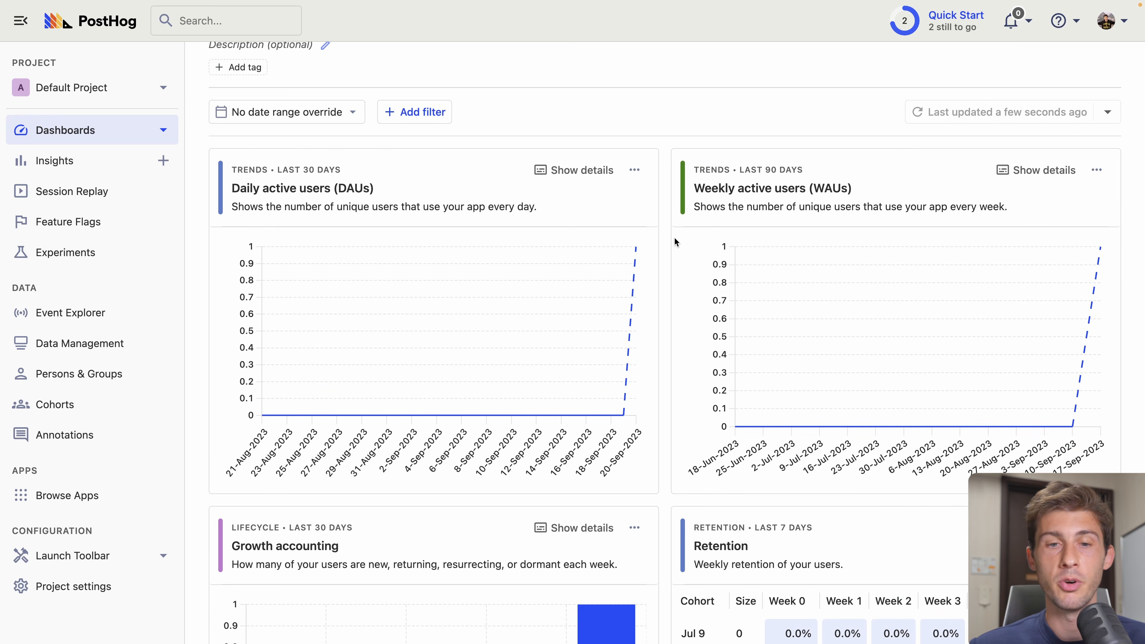
scroll(657, 224, "up", 4)
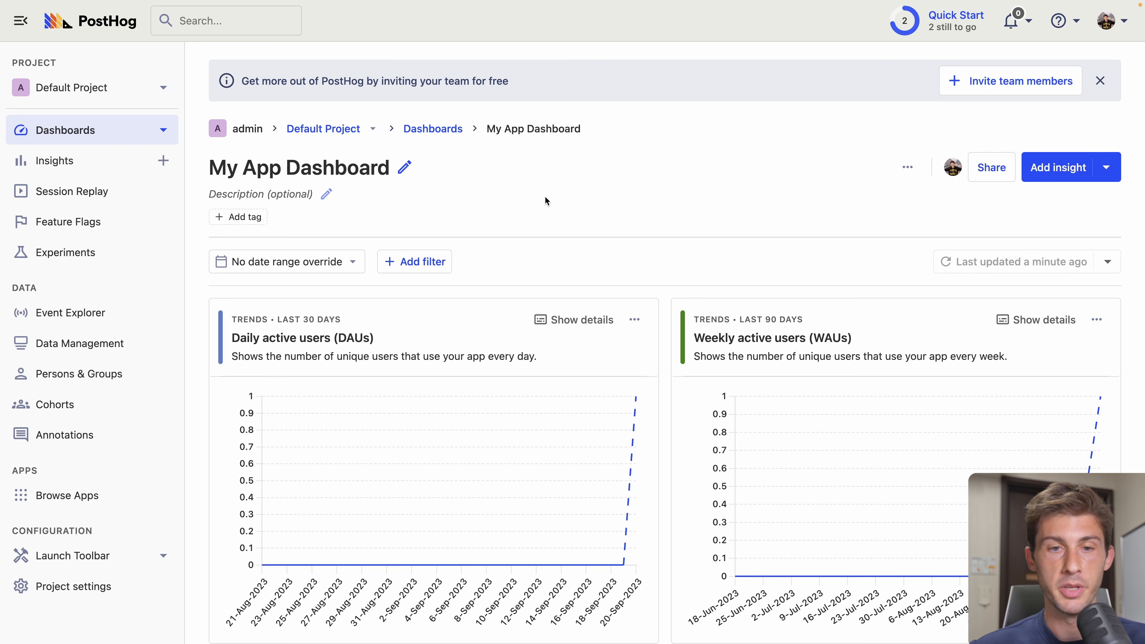
- Resize and drag the Daily active users card onto its own top row, then save the layout
left_click(906, 167)
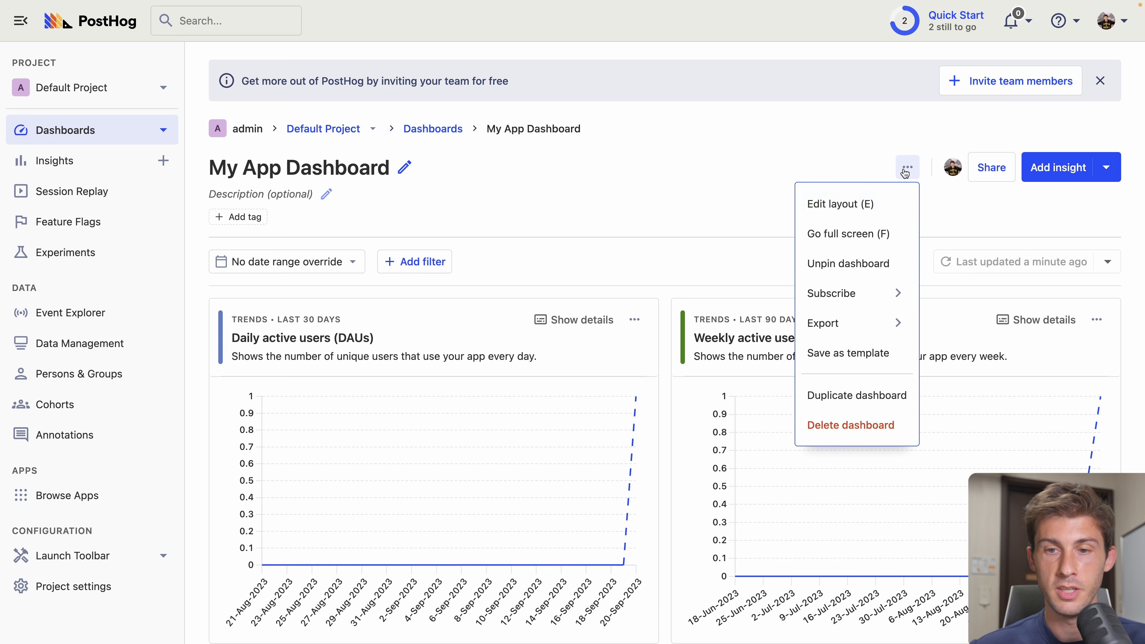
left_click(836, 204)
scroll(659, 215, "down", 4)
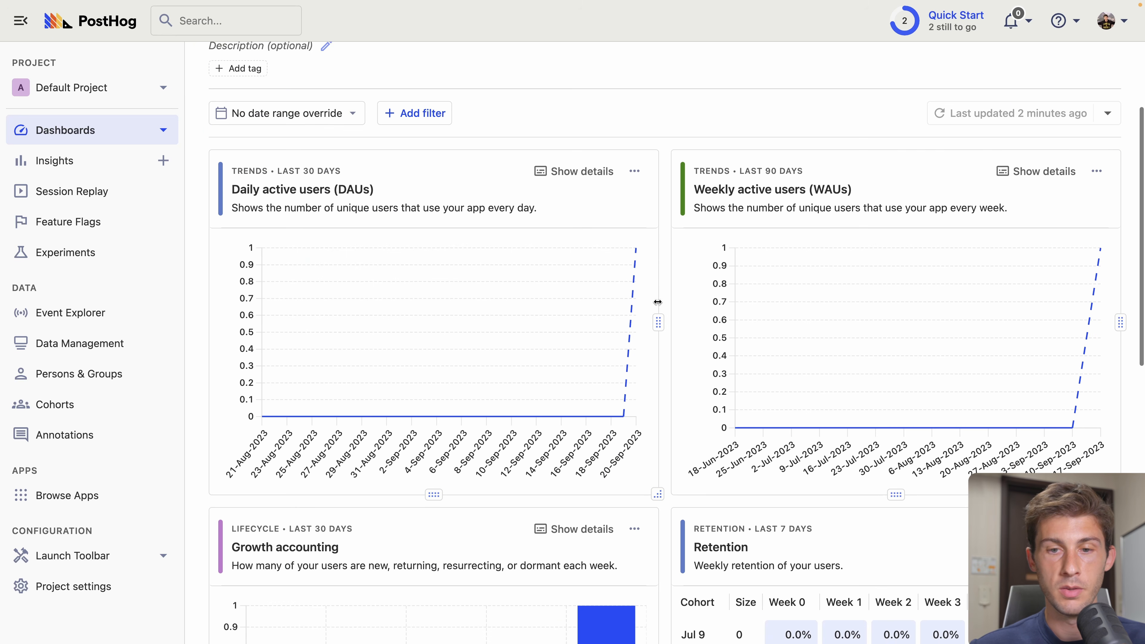
left_click_drag(657, 321, 640, 289)
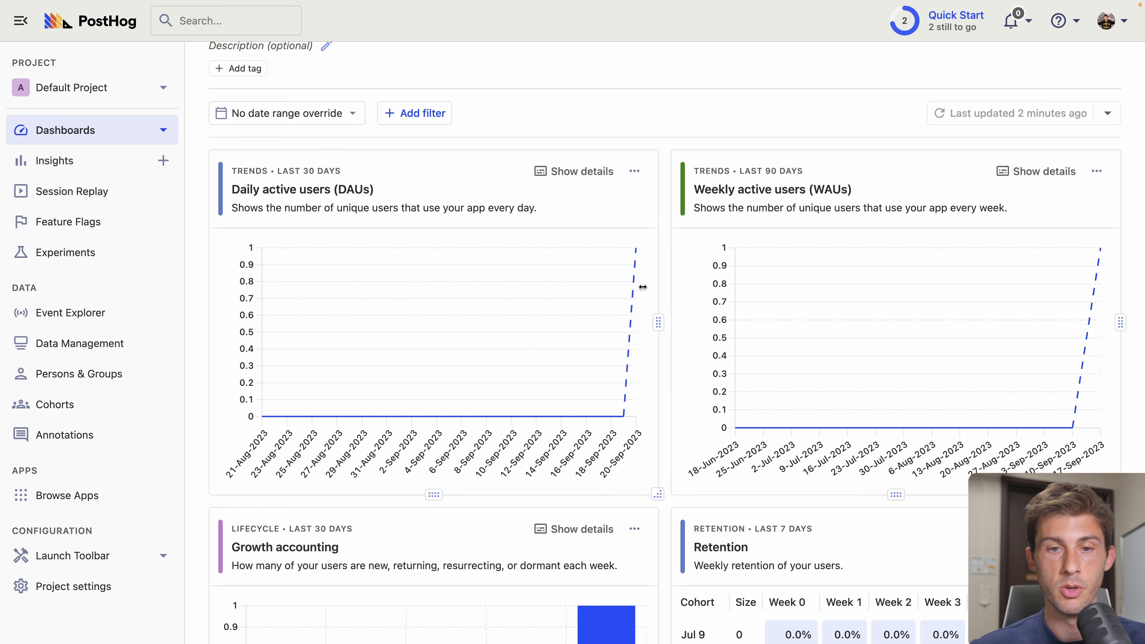
left_click_drag(471, 182, 635, 216)
scroll(384, 228, "up", 3)
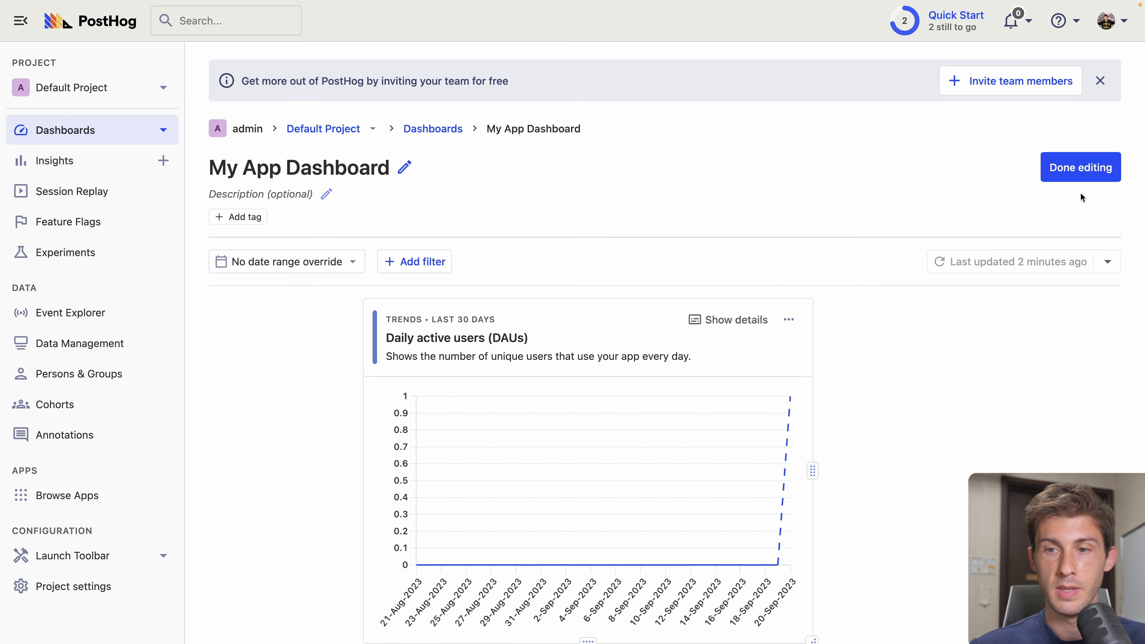
left_click(1091, 167)
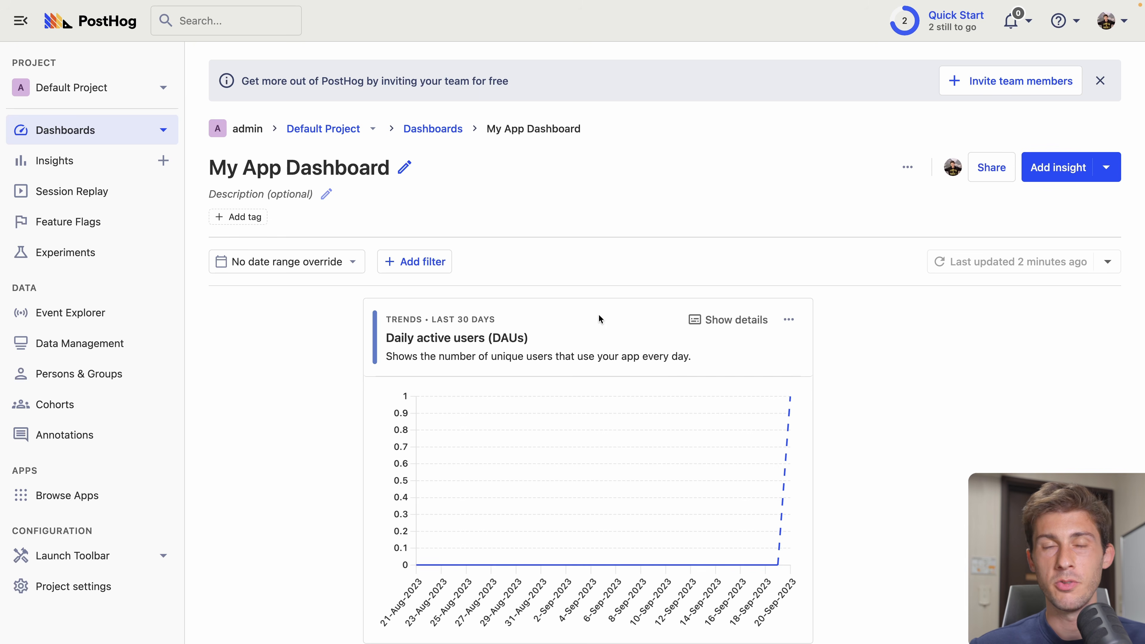
scroll(658, 230, "down", 5)
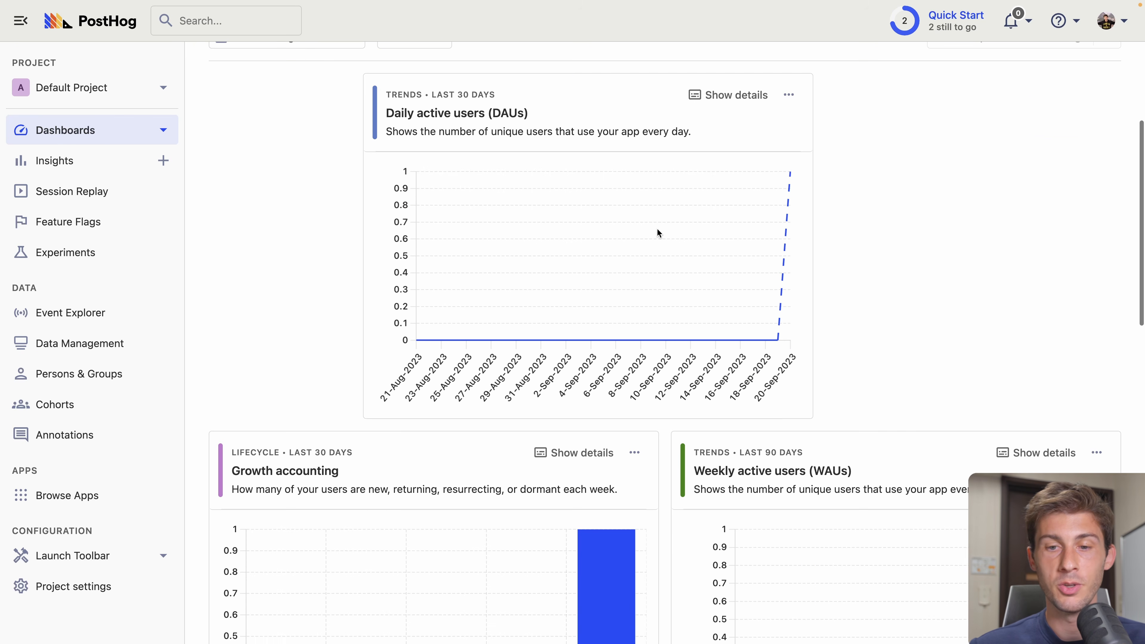
scroll(656, 233, "down", 10)
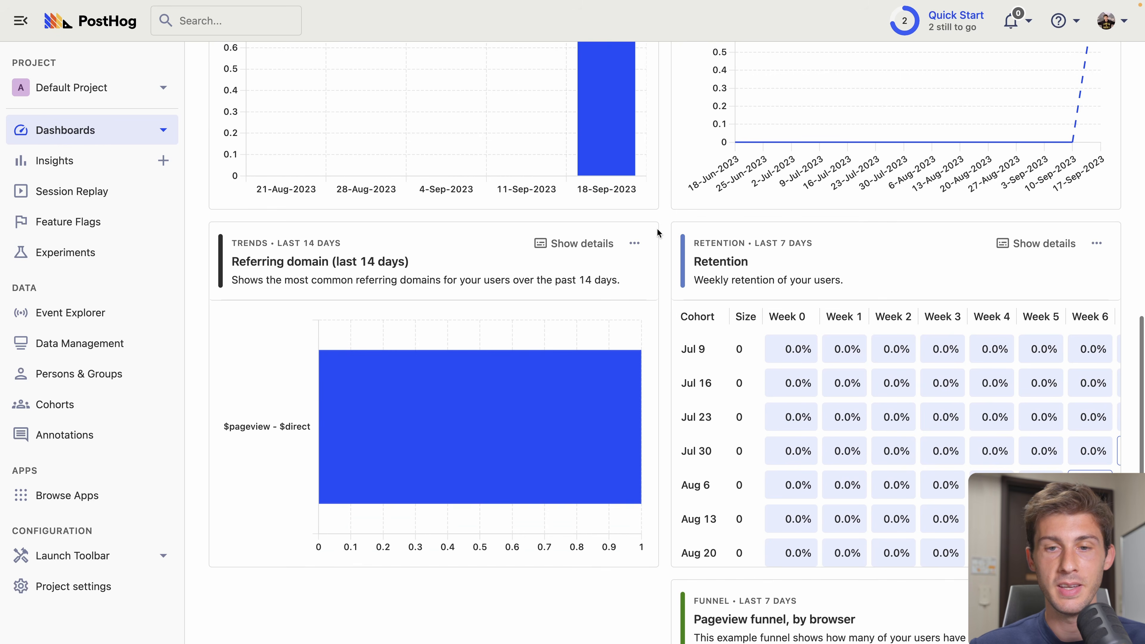
scroll(656, 233, "up", 15)
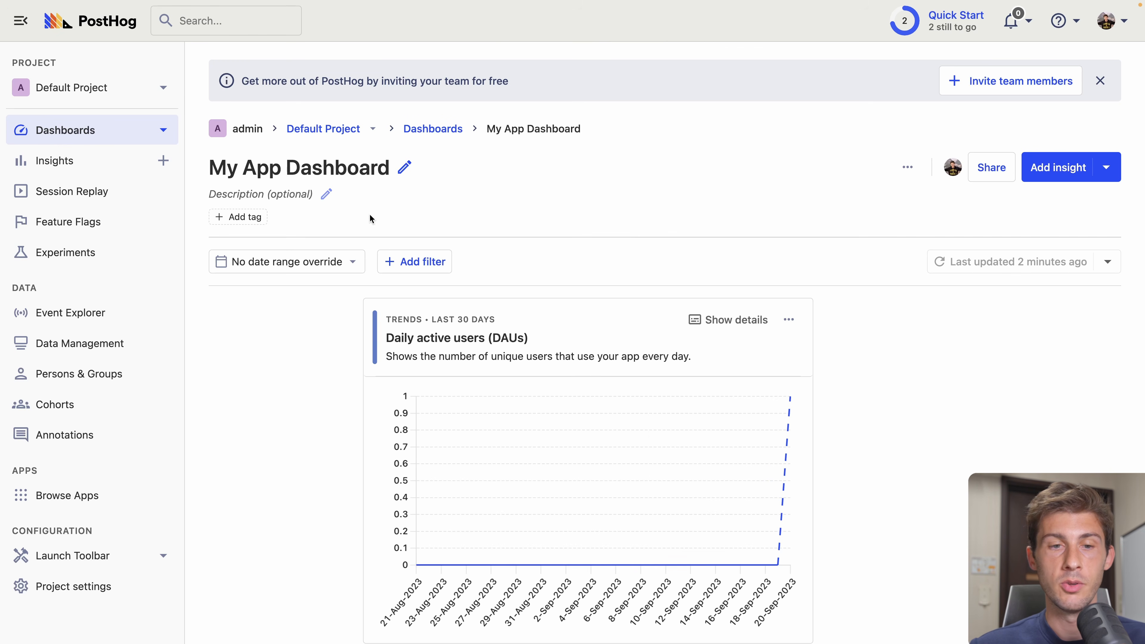
- Set My App Dashboard's date range to Last 14 days
left_click(291, 263)
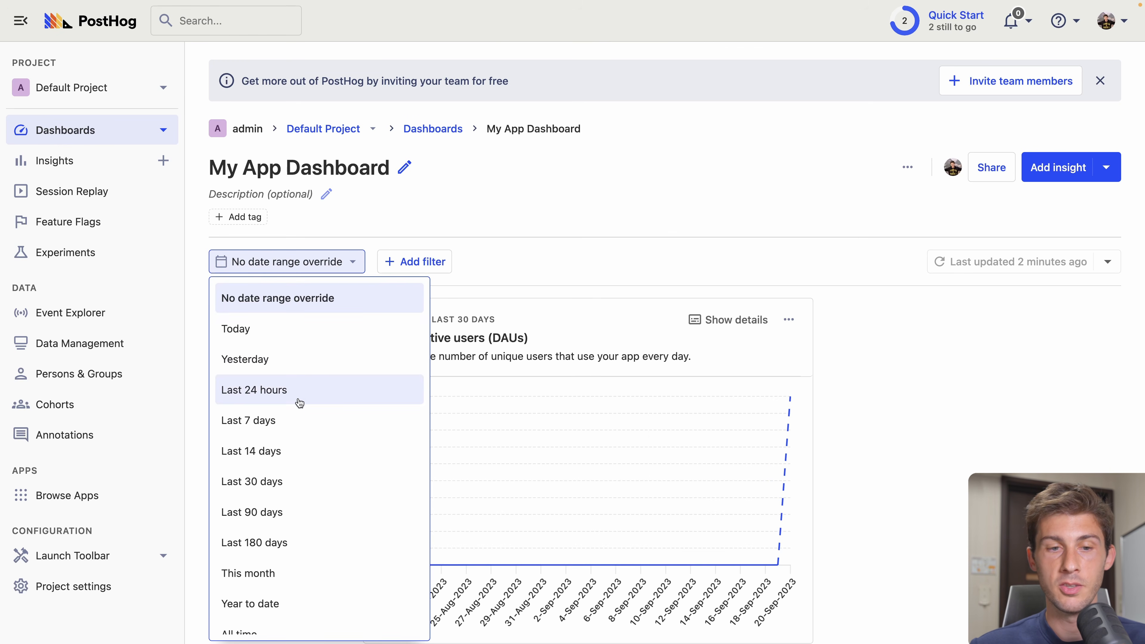
left_click(310, 401)
left_click(295, 264)
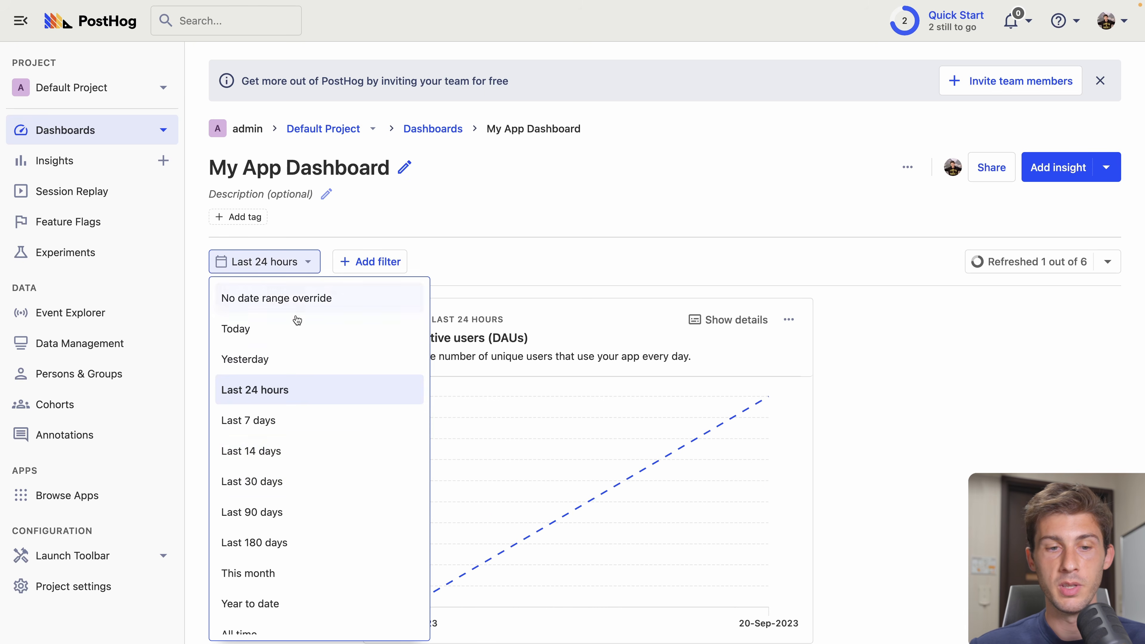
left_click(301, 452)
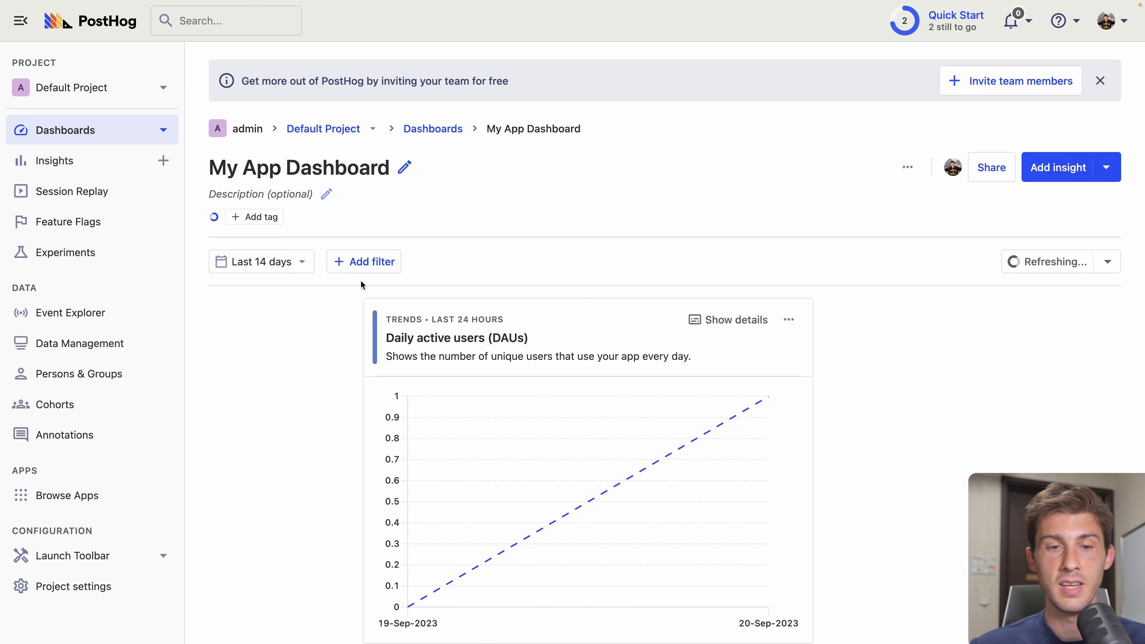
- Look over the dashboard's available filters and its export file types
left_click(362, 265)
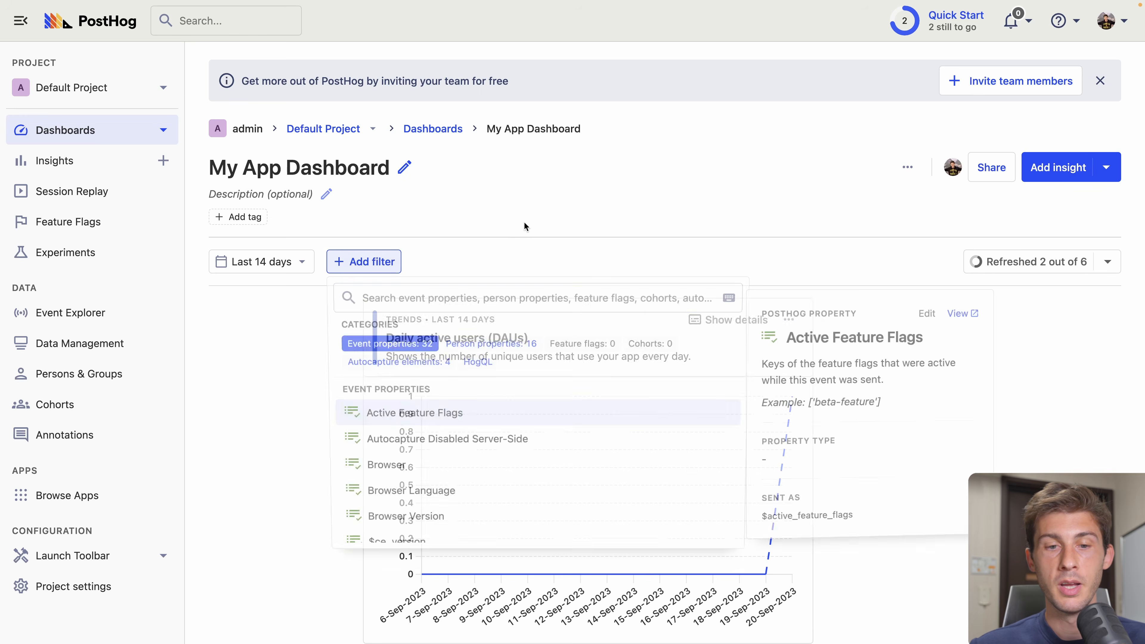
scroll(468, 361, "down", 10)
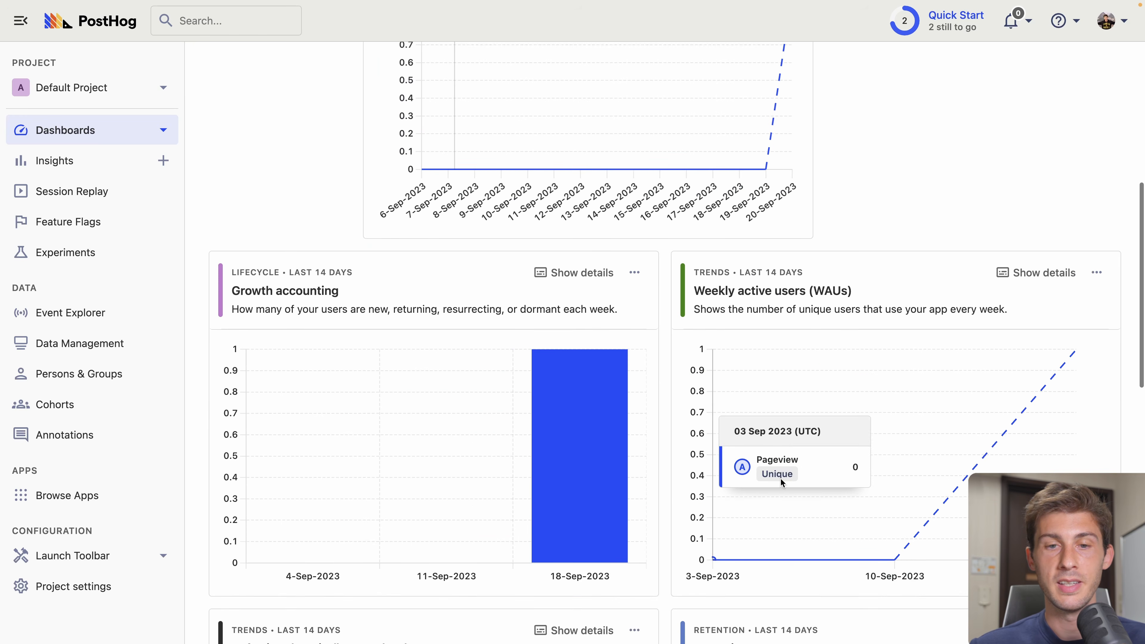
scroll(780, 477, "up", 10)
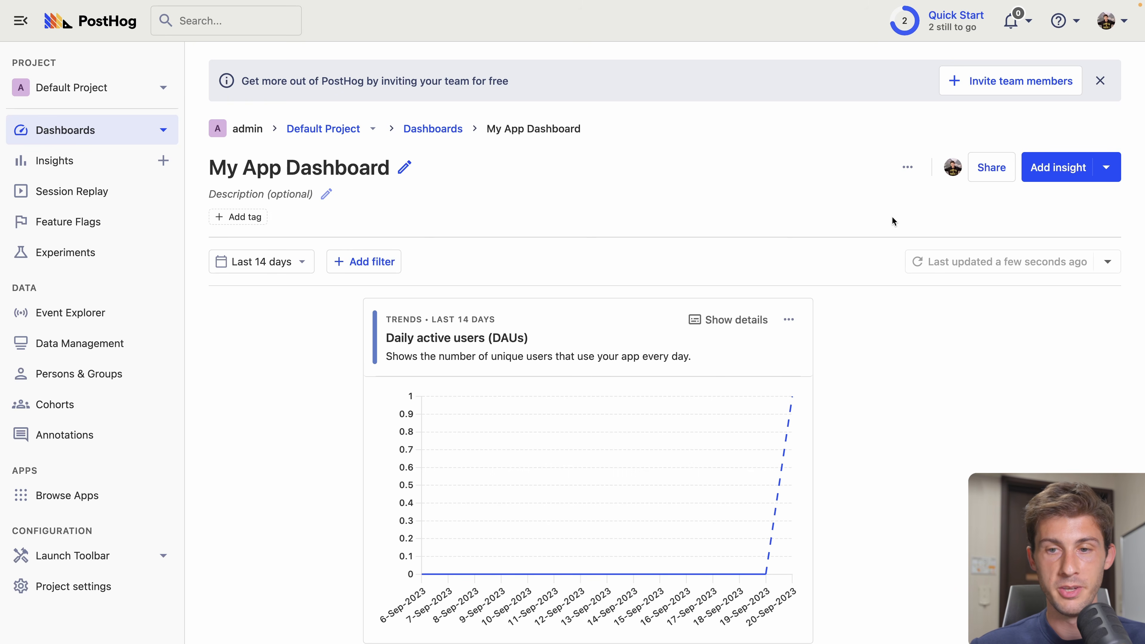
left_click(907, 168)
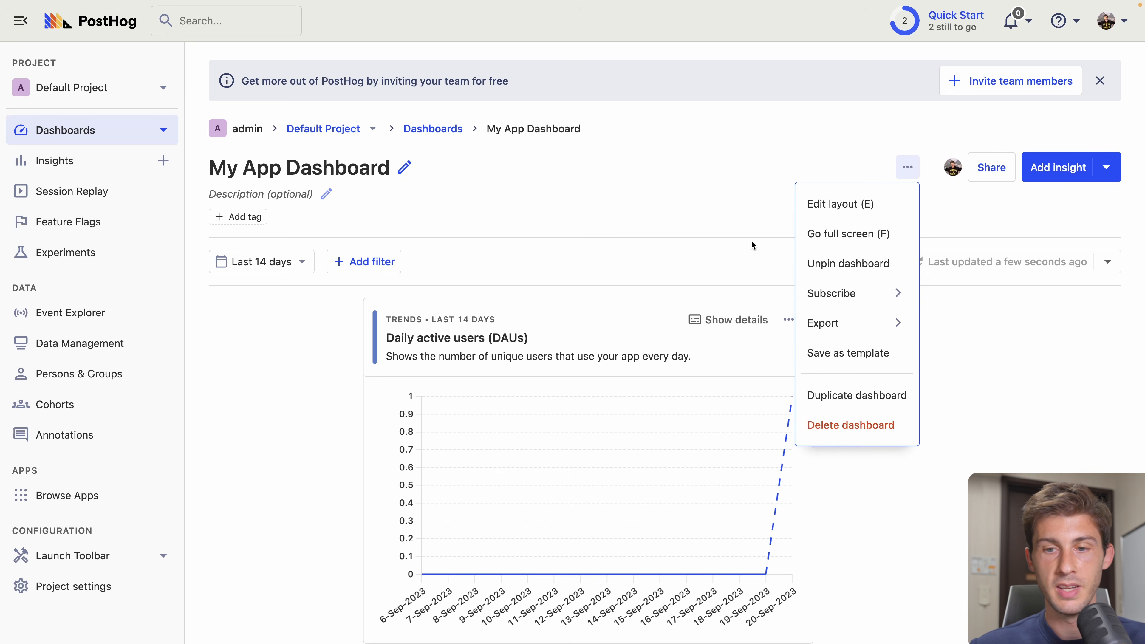
left_click(827, 326)
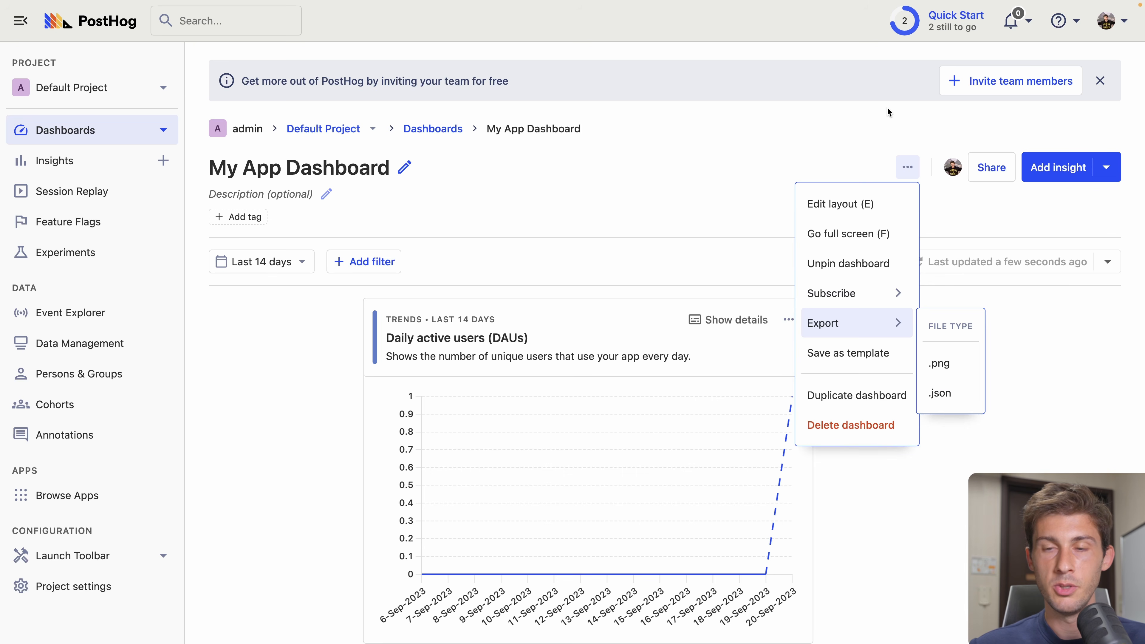
- Dismiss the Create your first dashboard Quick Start task and open the Track custom events guide
left_click(942, 24)
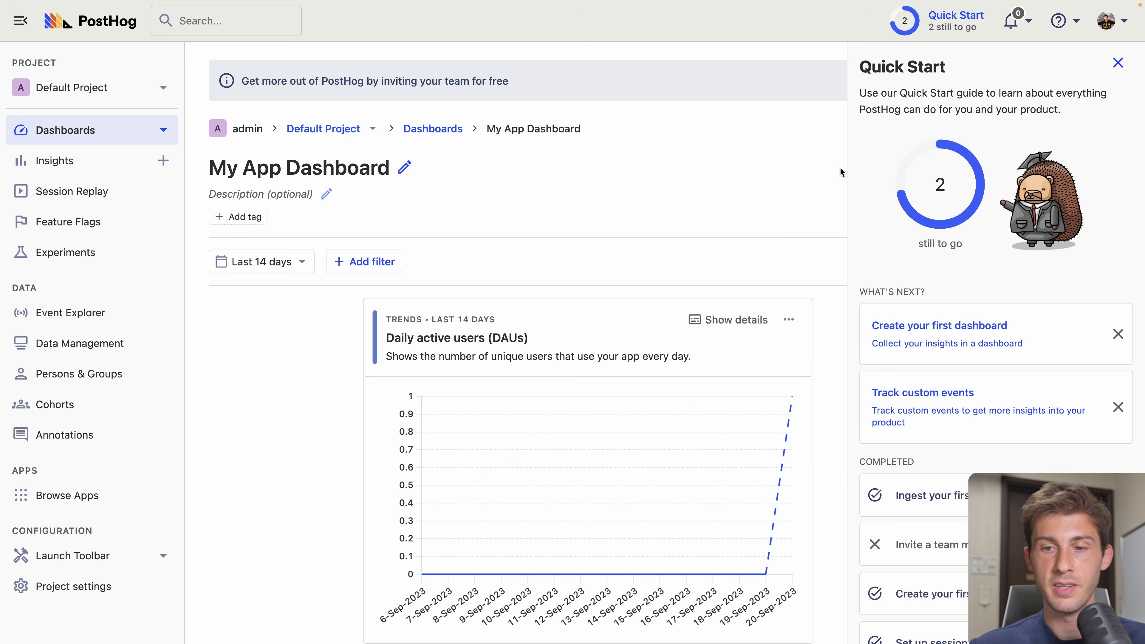
left_click(1117, 333)
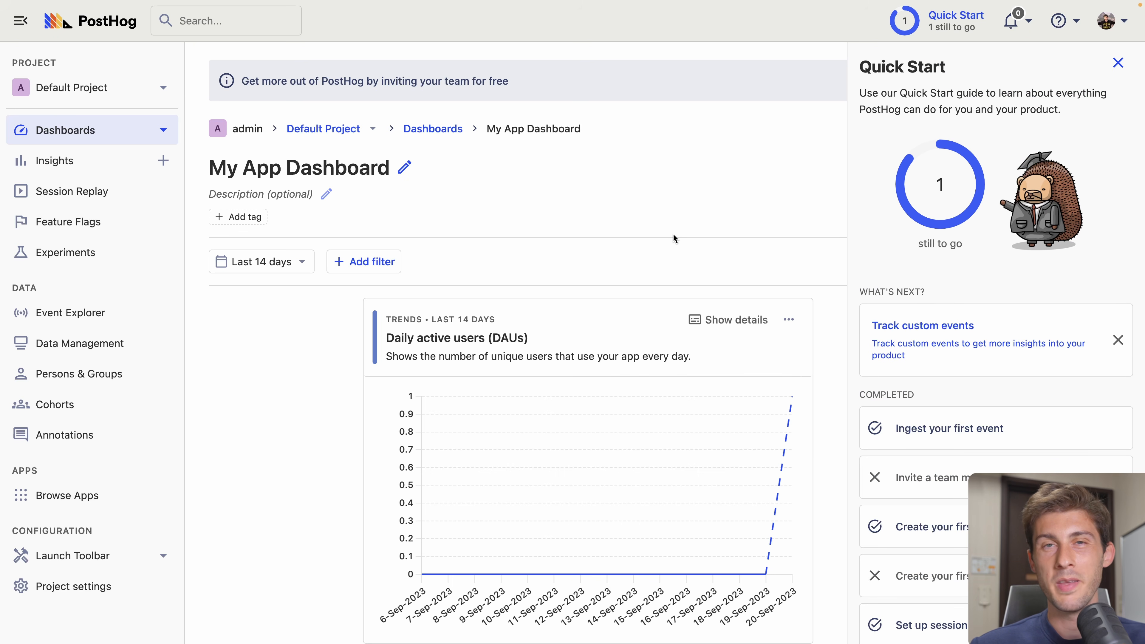
left_click(977, 354)
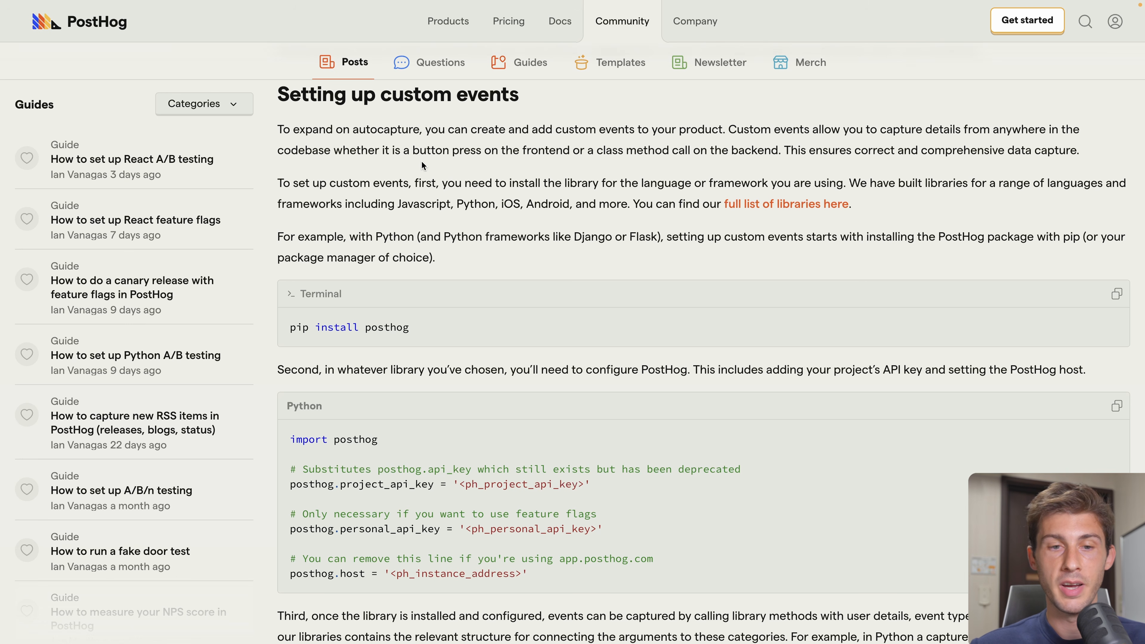
- Scroll the custom events guide to Properties and select its JavaScript posthog.capture example
scroll(421, 164, "down", 5)
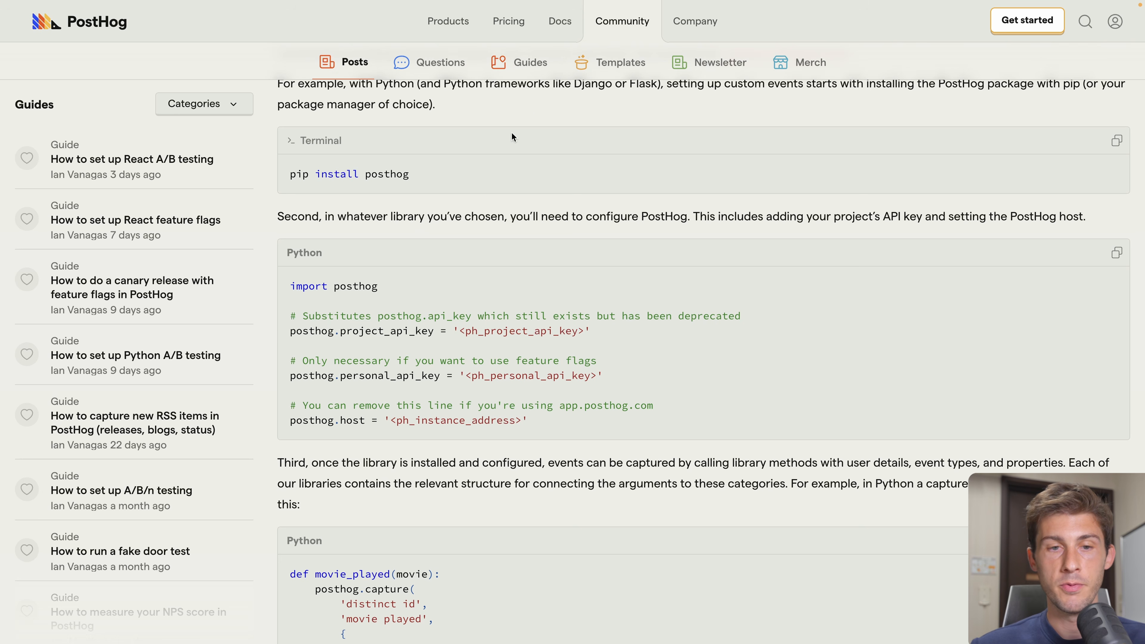
scroll(406, 393, "down", 15)
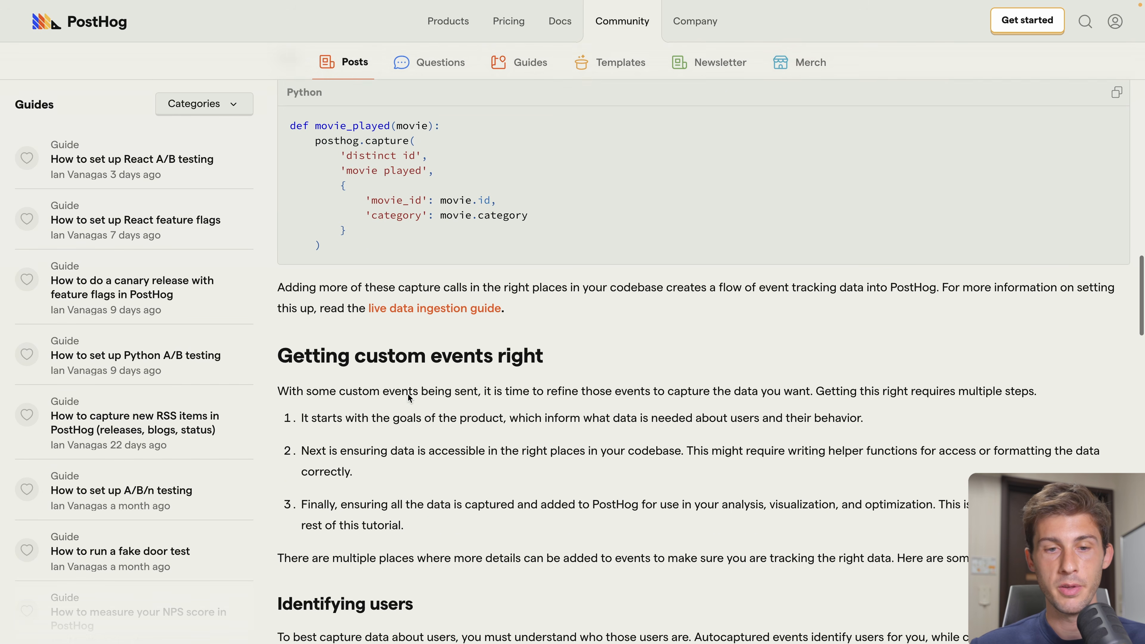
scroll(408, 393, "down", 15)
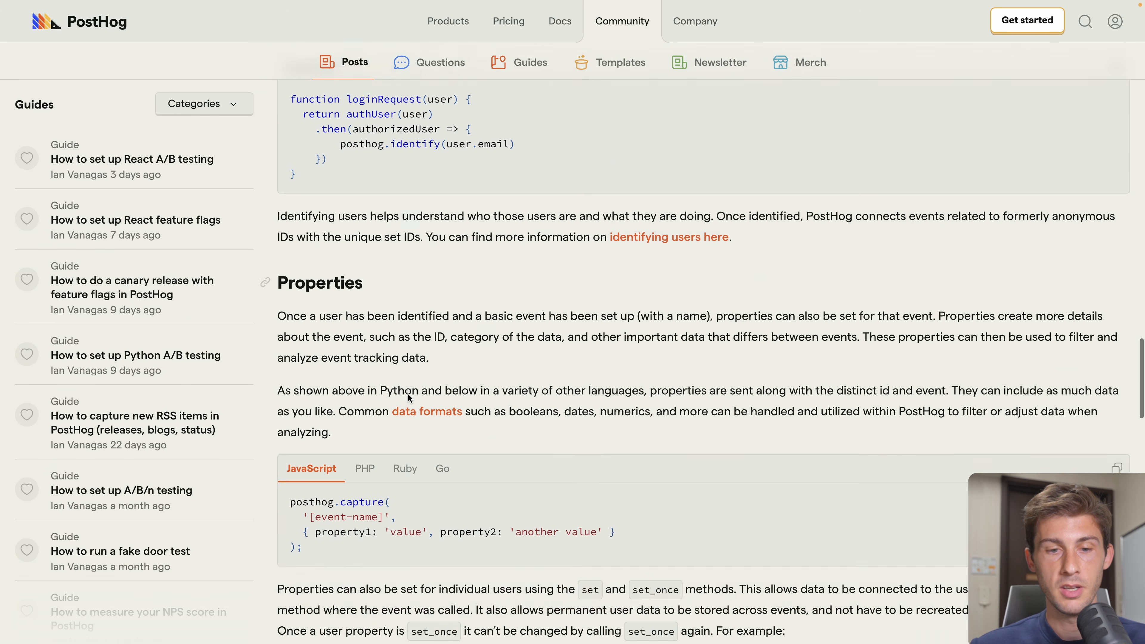
scroll(443, 198, "down", 5)
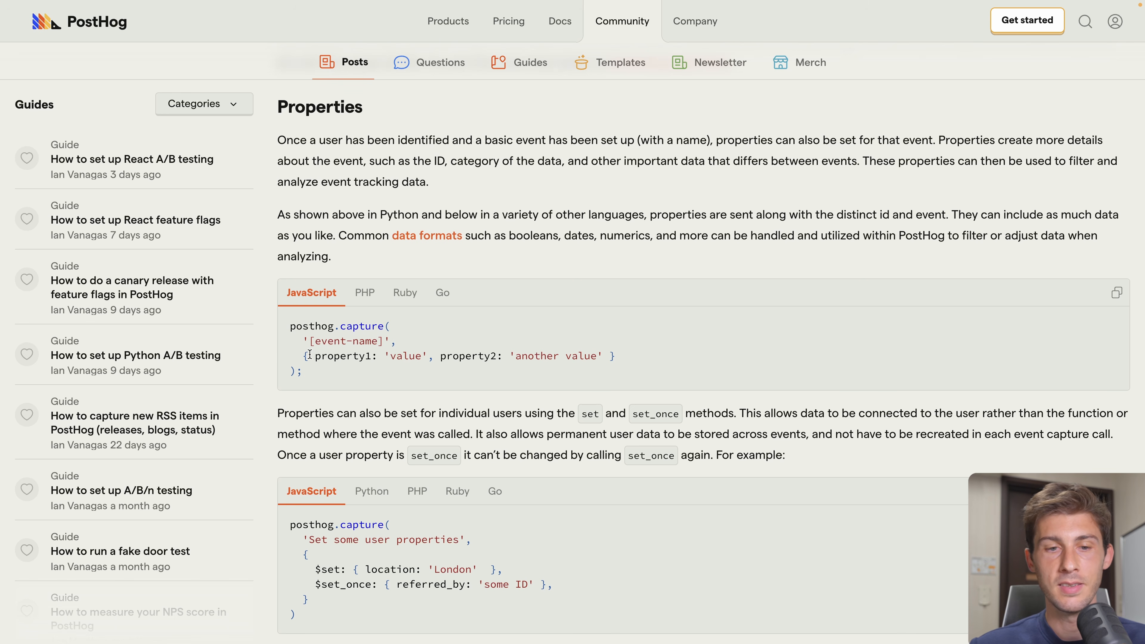
left_click_drag(287, 326, 353, 386)
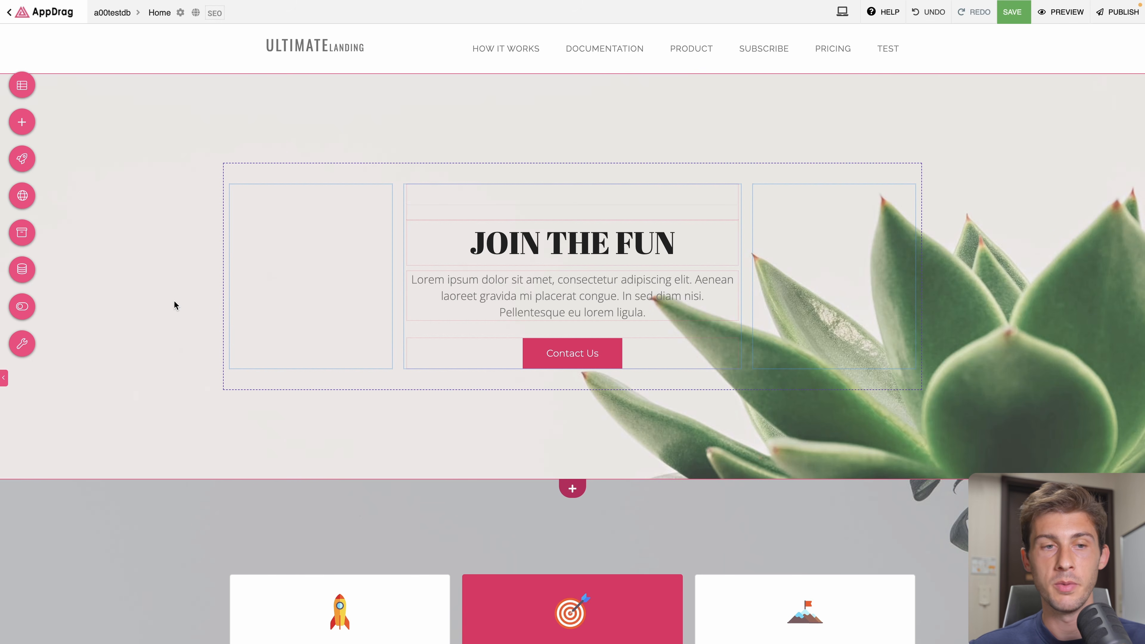
- Open the JavaScript action trigger of the Starter plan's Select Plan button
scroll(152, 370, "down", 10)
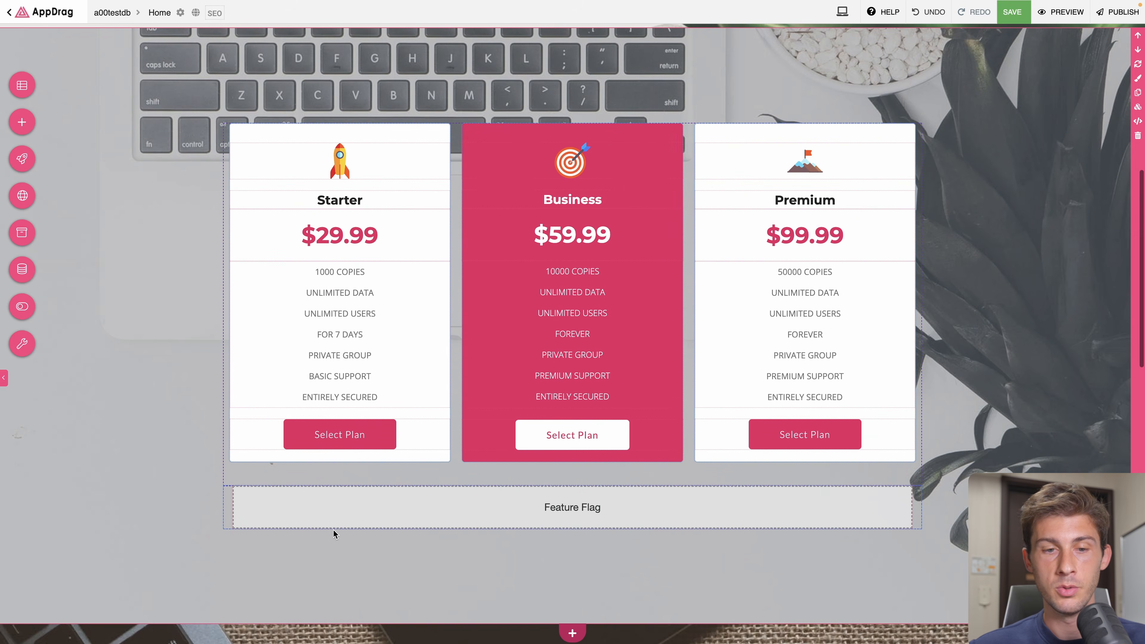
left_click(333, 434)
left_click(333, 436)
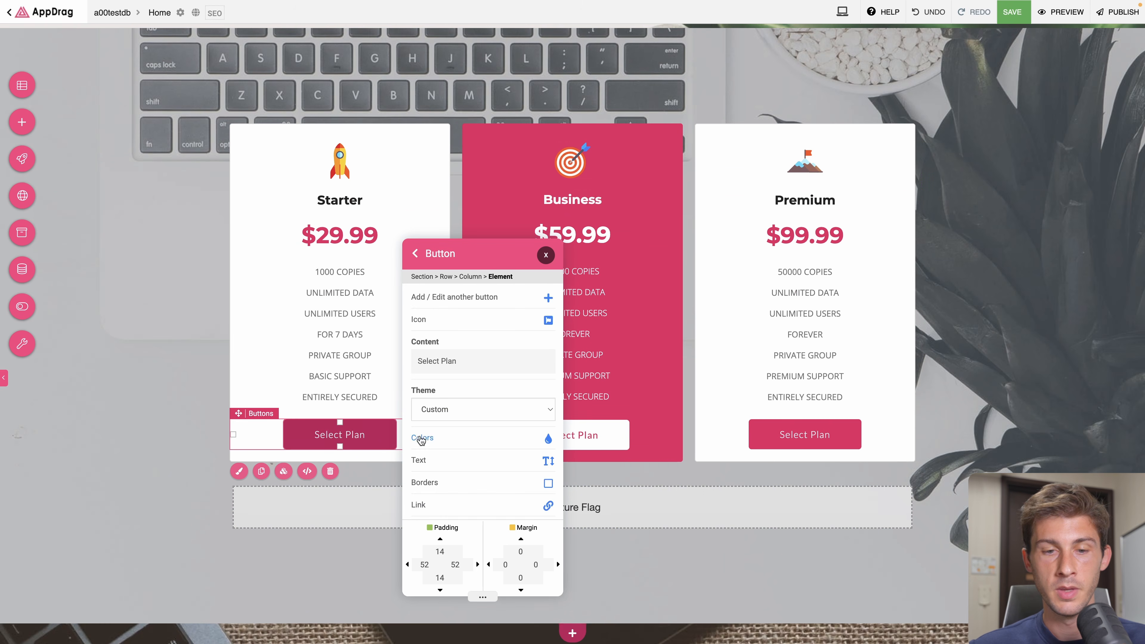
scroll(459, 436, "down", 2)
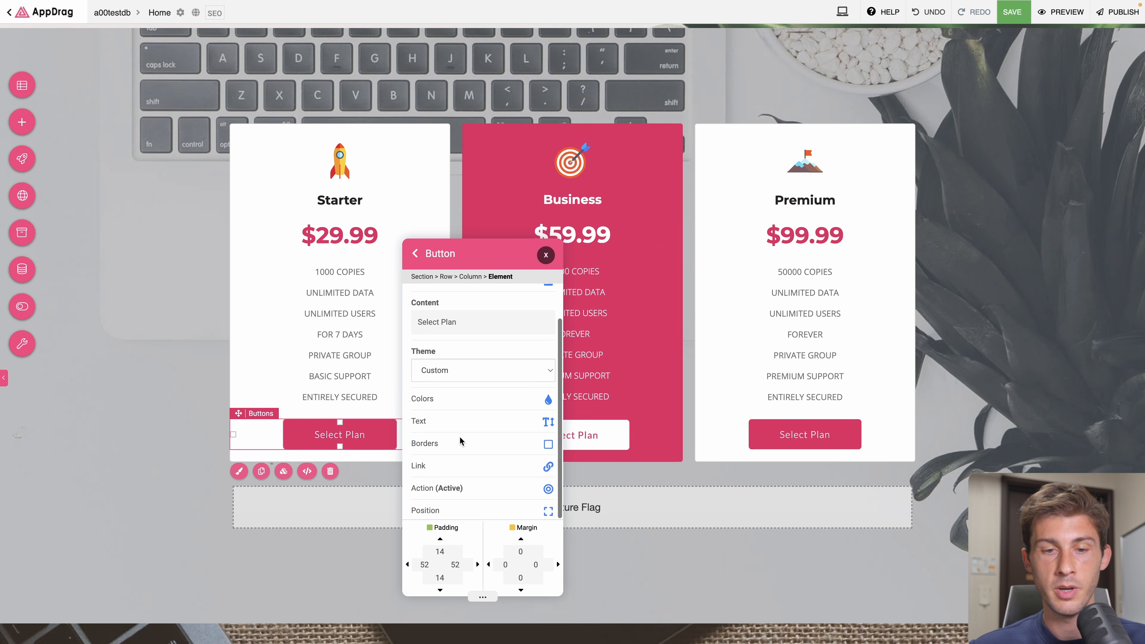
left_click(438, 490)
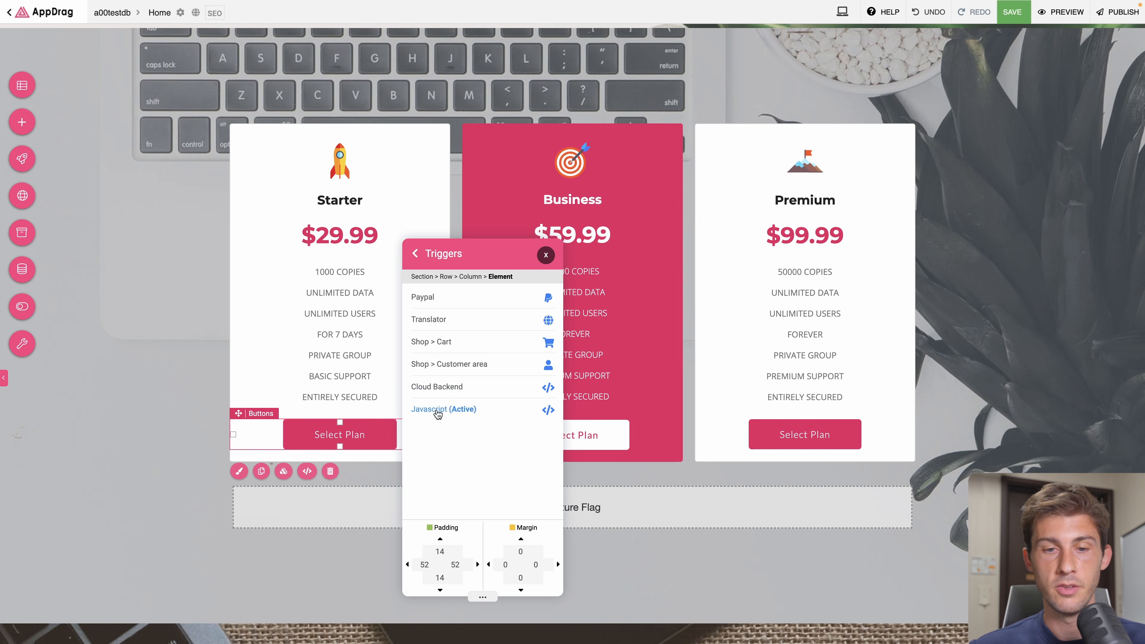
left_click(435, 408)
- Replace the Starter button's code with posthog.capture('Checkout', { offer: 'Starter' })
key("super+a")
key("BackSpace")
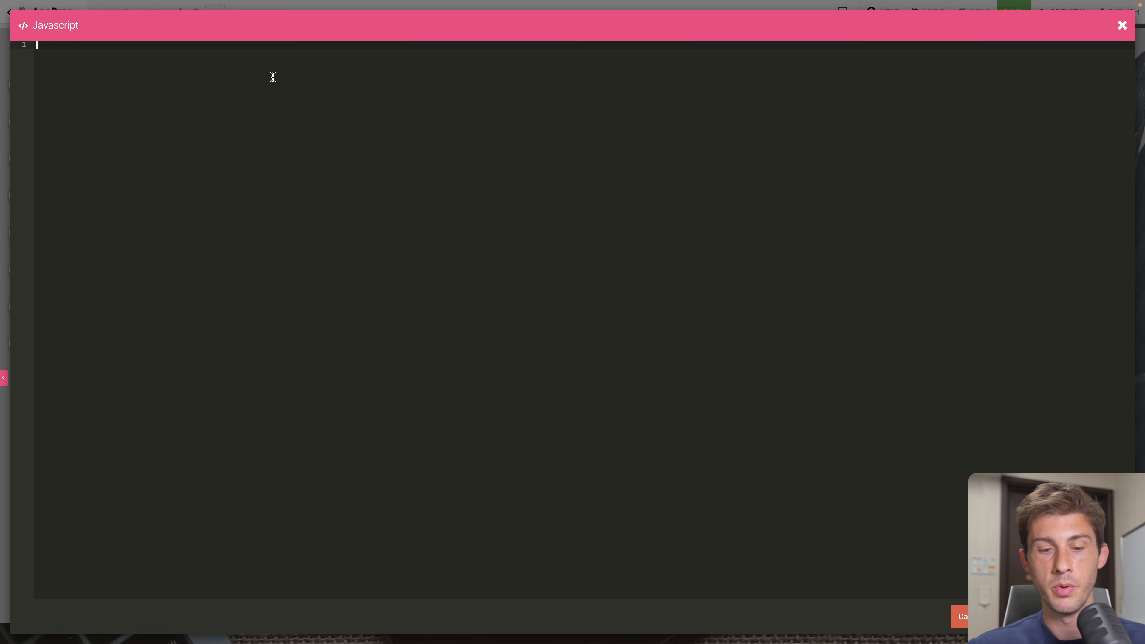
type("posthog")
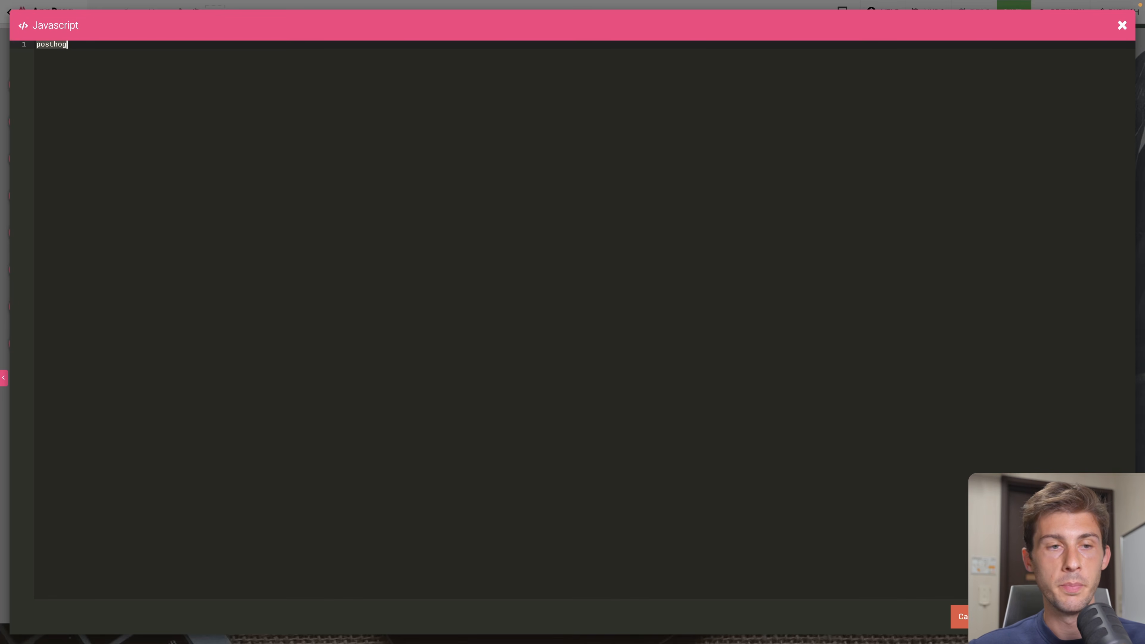
key("super+shift+z")
key("super+shift+z")
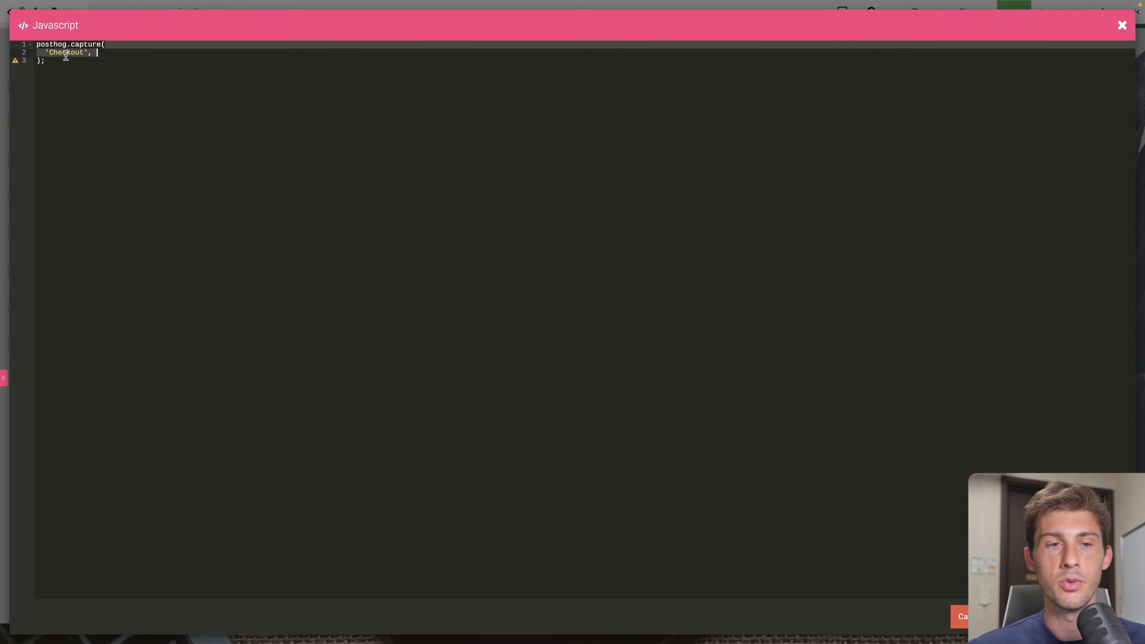
key("super+shift+z")
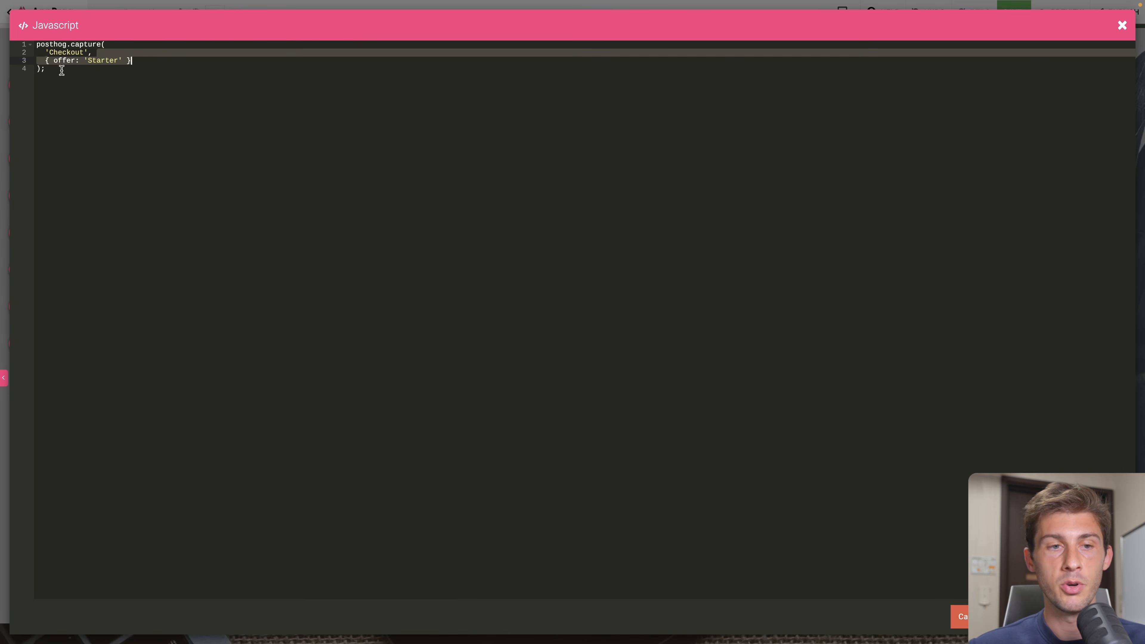
left_click(97, 60)
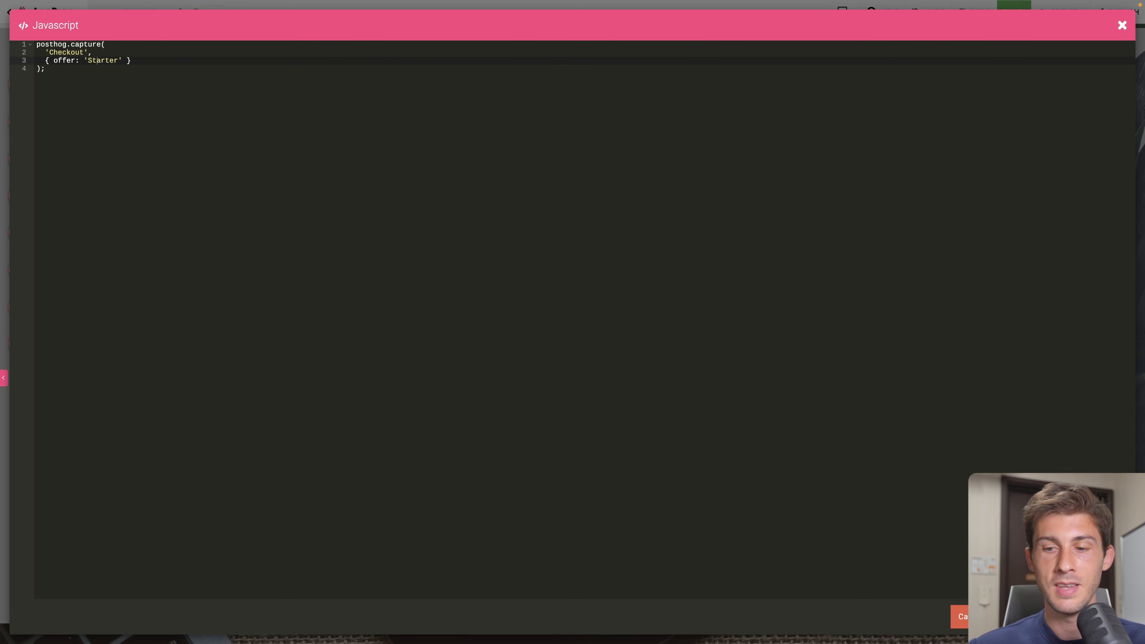
key("Escape")
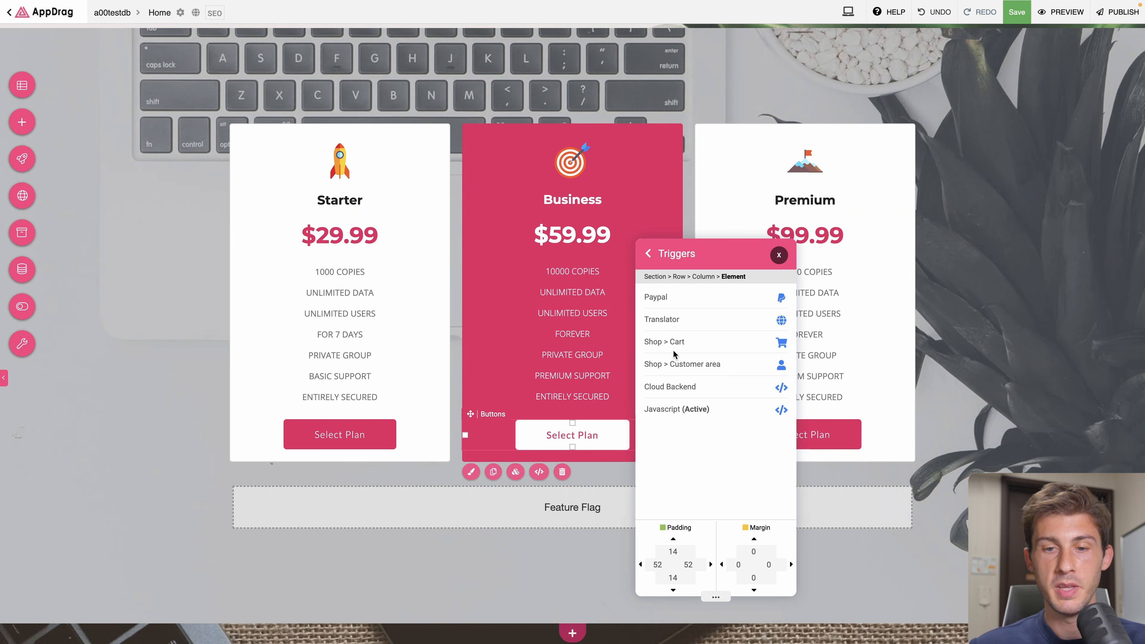
- Set the Business button's trigger to posthog.capture('Checkout', { offer: 'Business' })
left_click(690, 410)
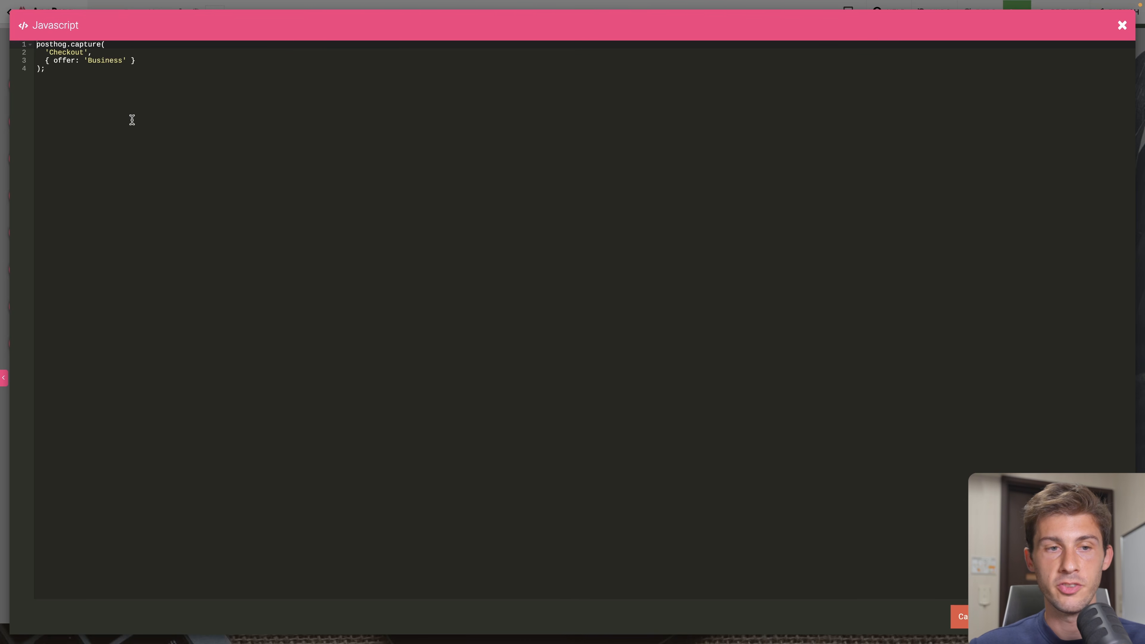
left_click(100, 54)
double_click(100, 60)
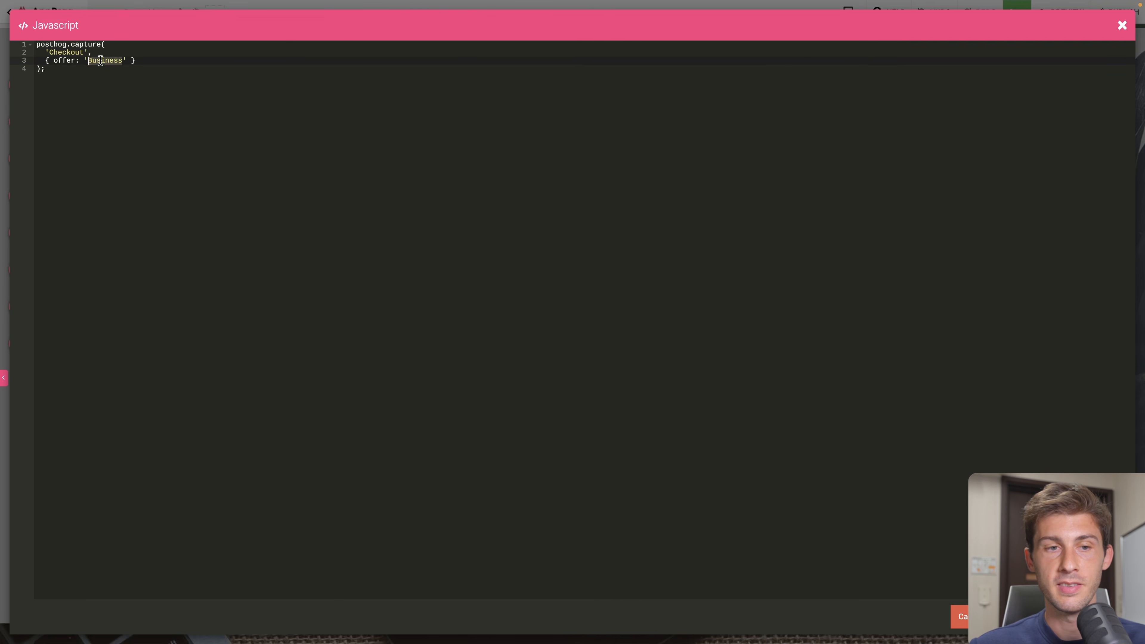
key("Escape")
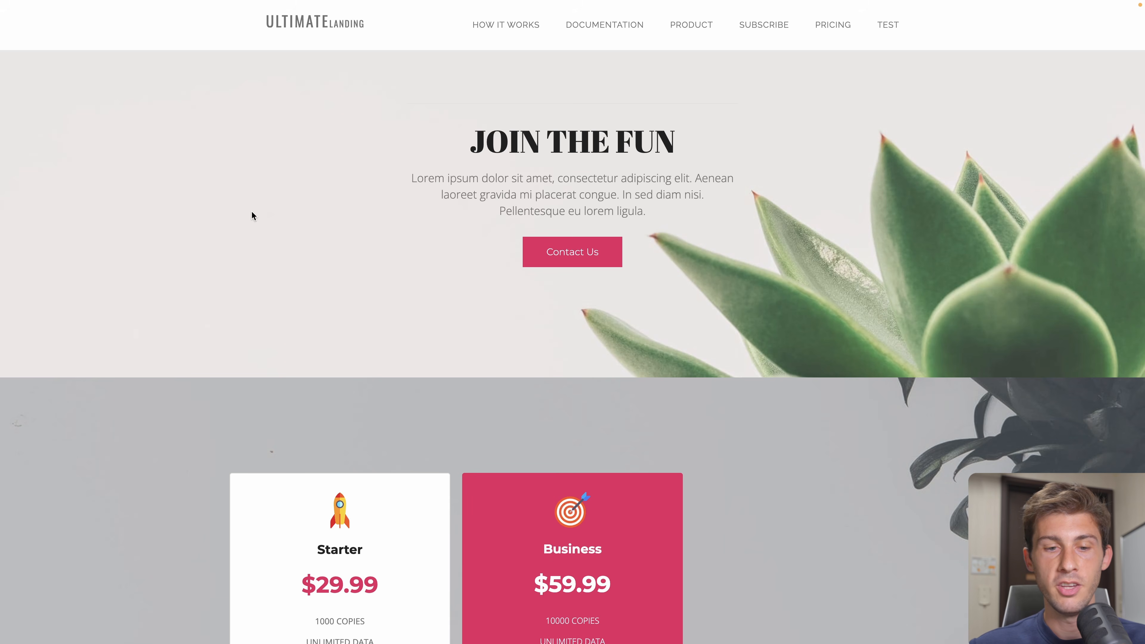
- Scroll the published landing page down to the pricing cards' Select Plan buttons
scroll(251, 212, "down", 4)
scroll(251, 215, "down", 3)
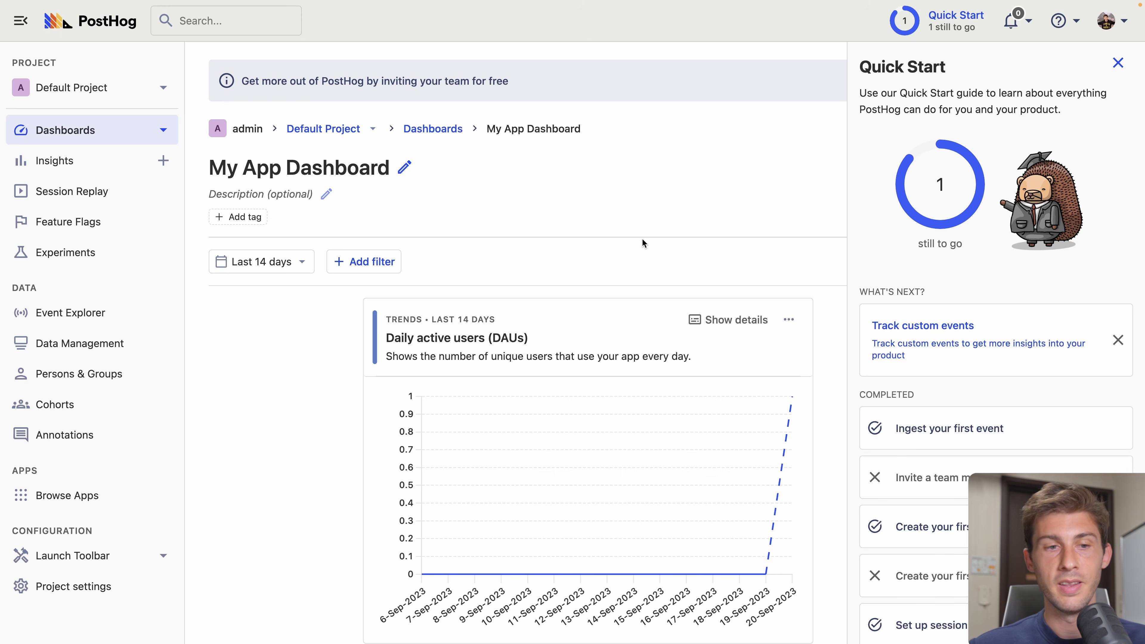
- In Event Explorer, expand a Checkout event and confirm its offer property reads Business
left_click(108, 310)
scroll(745, 191, "down", 3)
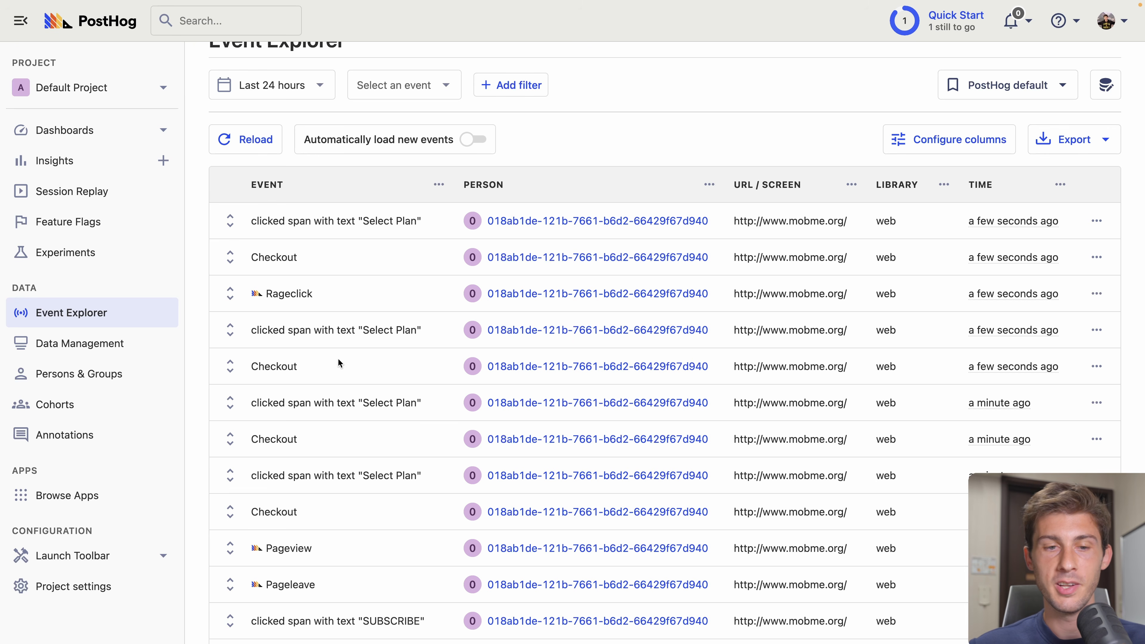
mouse_move(288, 292)
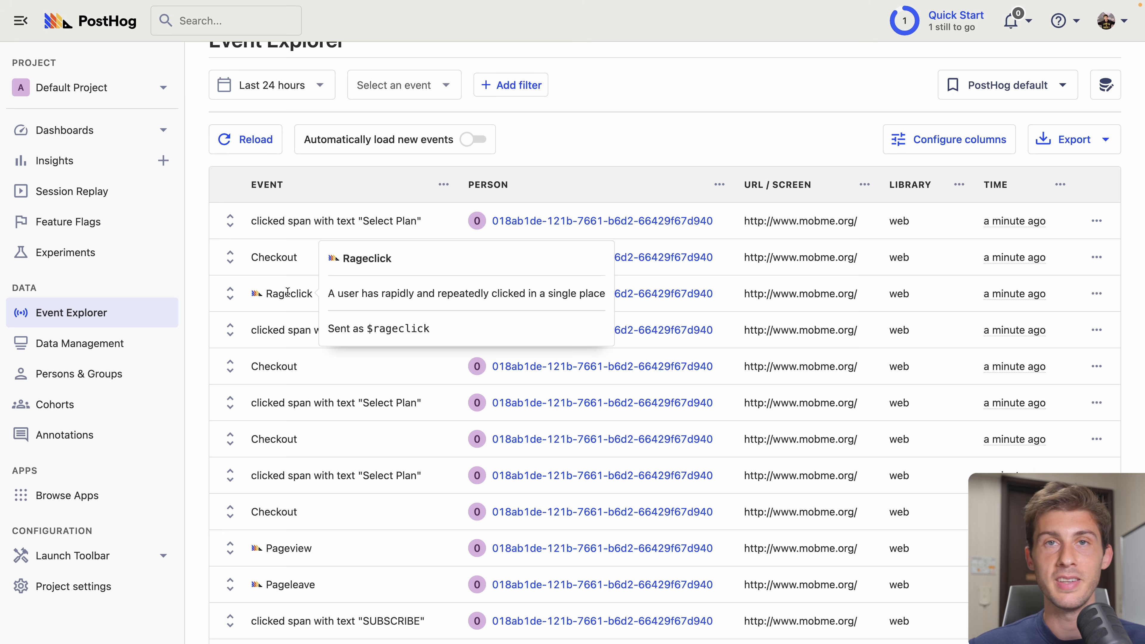
left_click(229, 259)
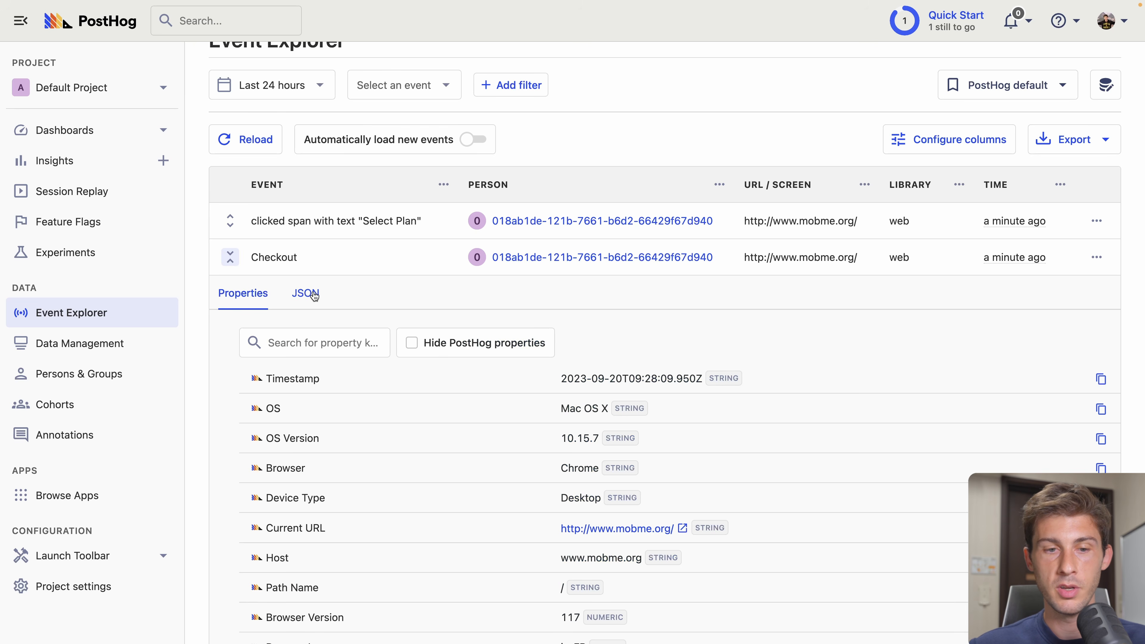
scroll(237, 381, "down", 5)
scroll(238, 384, "down", 8)
left_click_drag(239, 445, 282, 449)
left_click(283, 449)
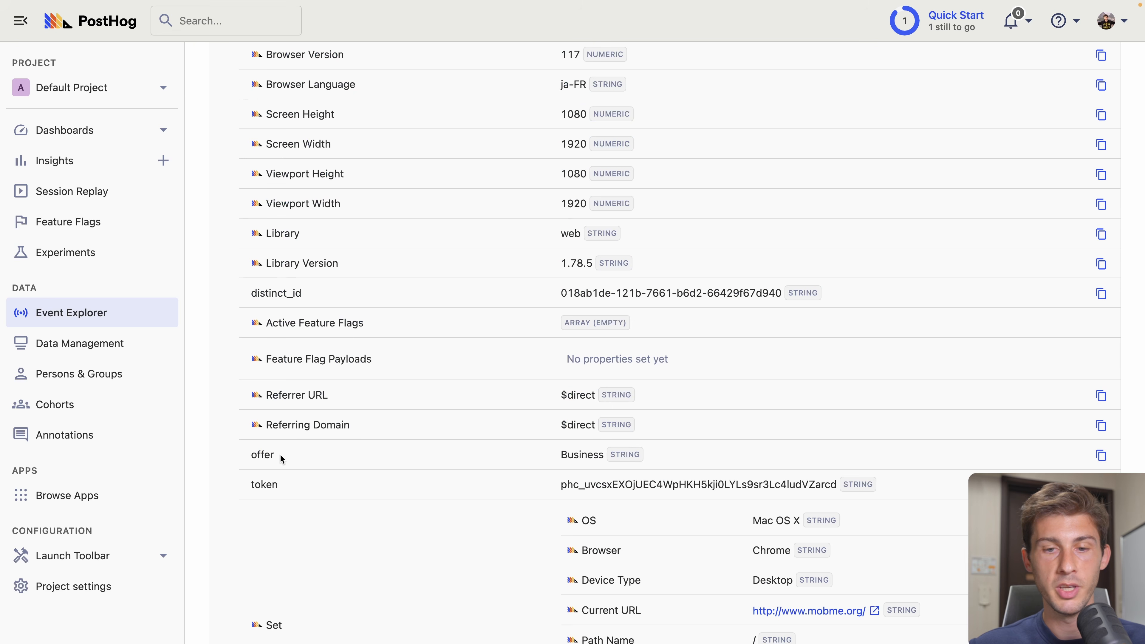
scroll(438, 454, "up", 4)
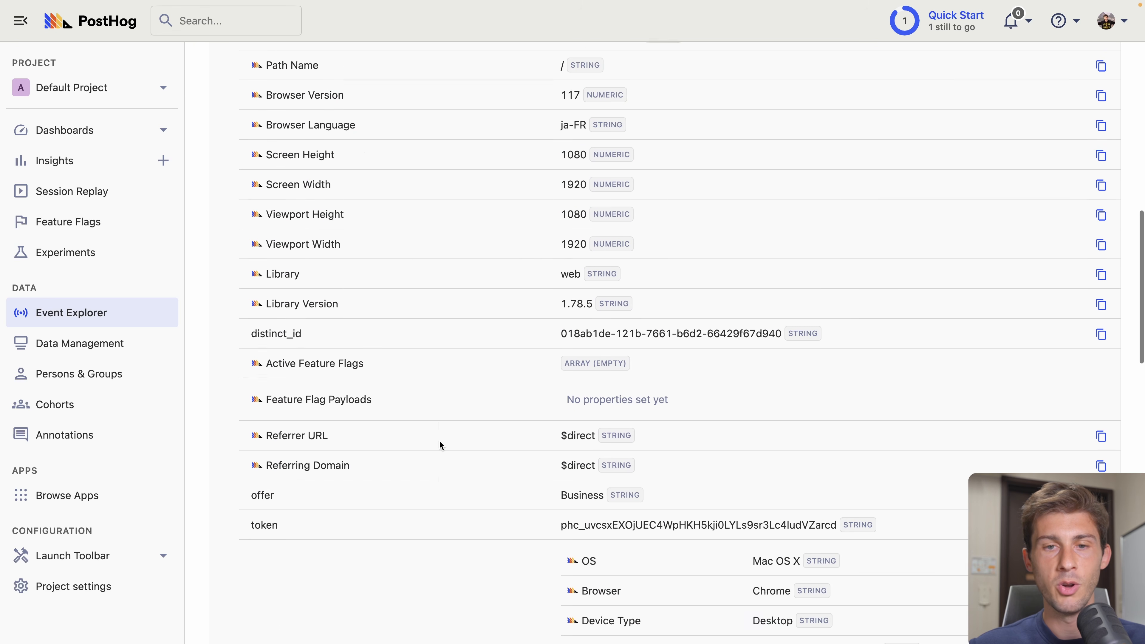
scroll(439, 440, "up", 5)
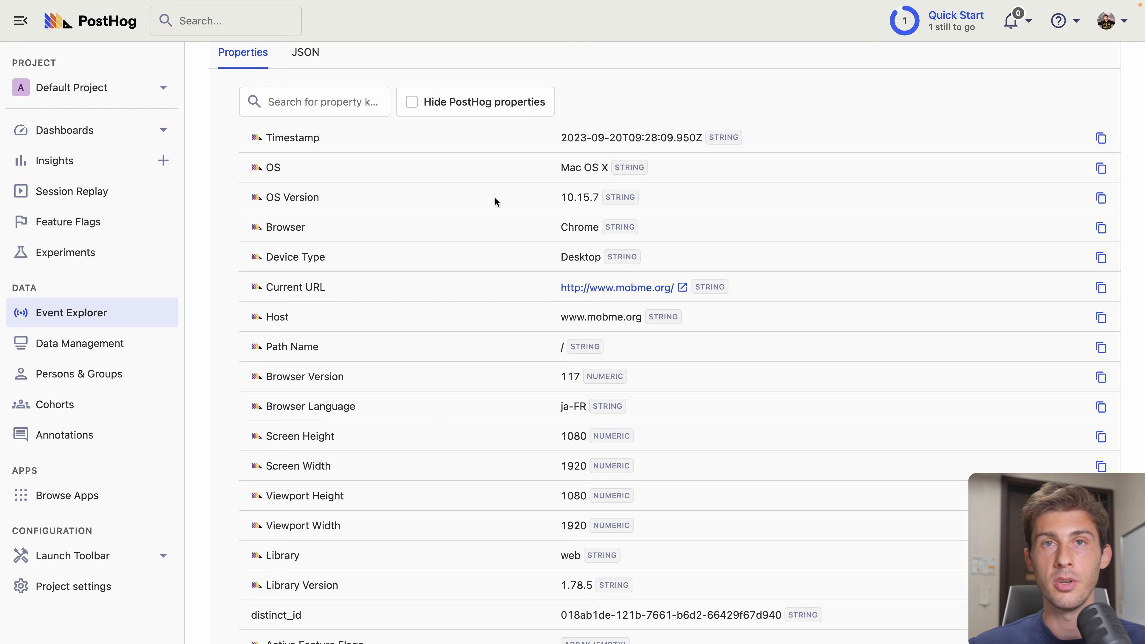
scroll(494, 197, "down", 9)
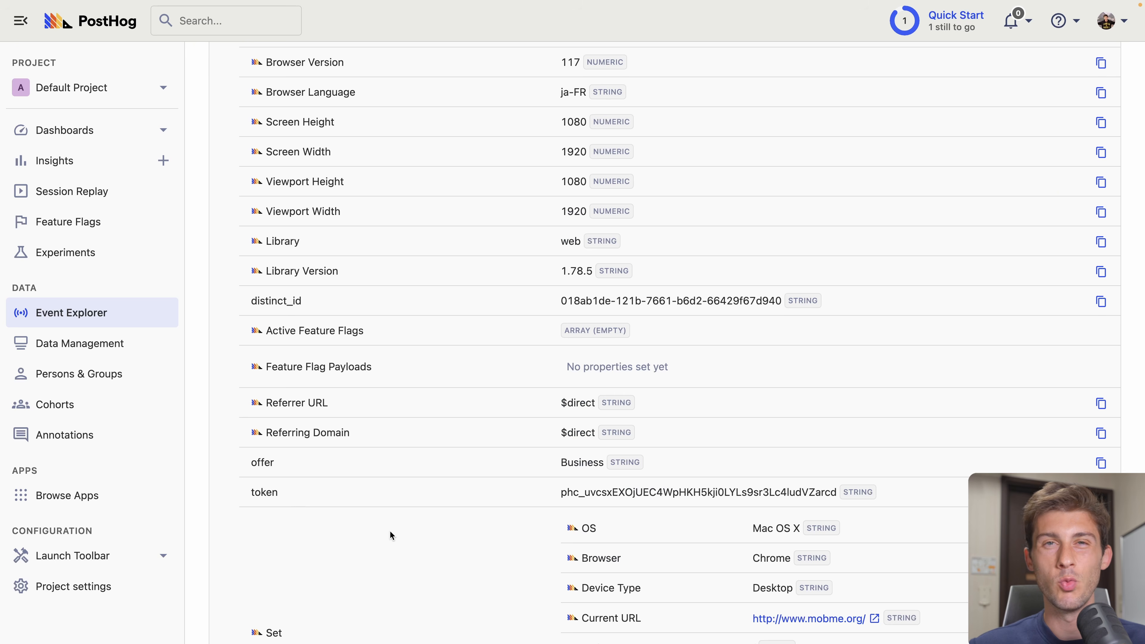
scroll(389, 530, "up", 10)
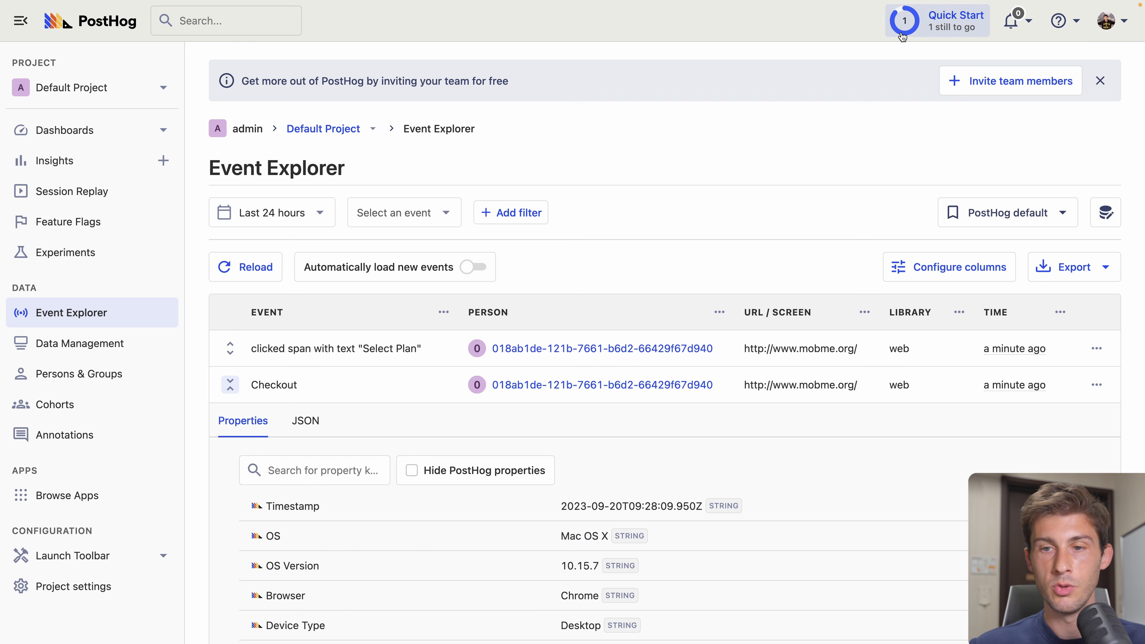
- Dismiss the remaining Track custom events Quick Start task and close the checklist
left_click(902, 35)
left_click(1119, 339)
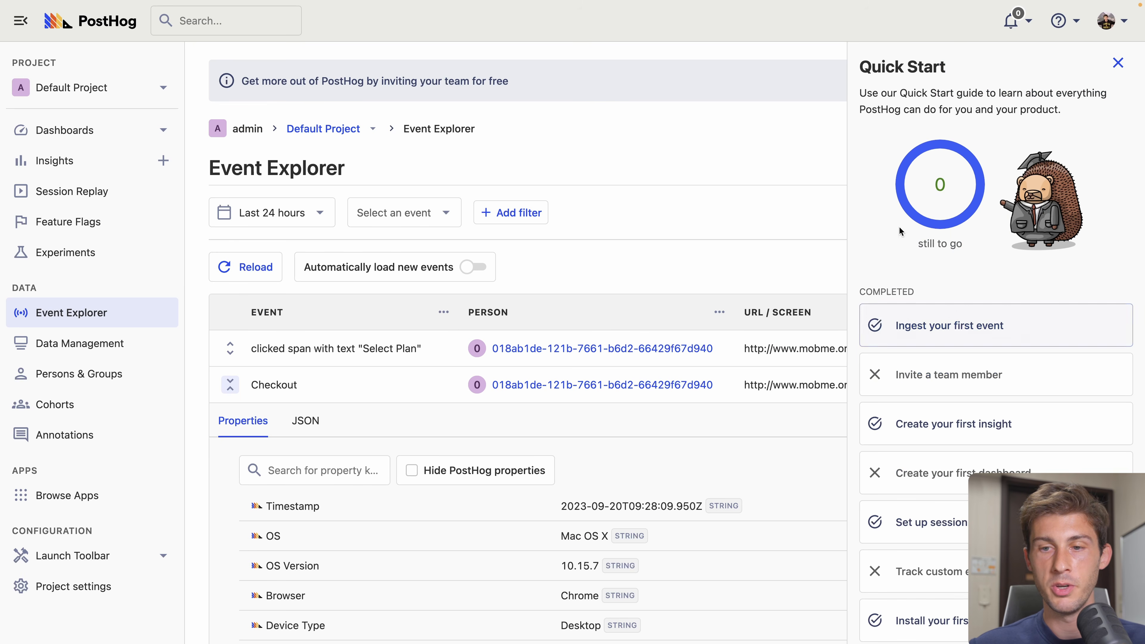
left_click(1119, 64)
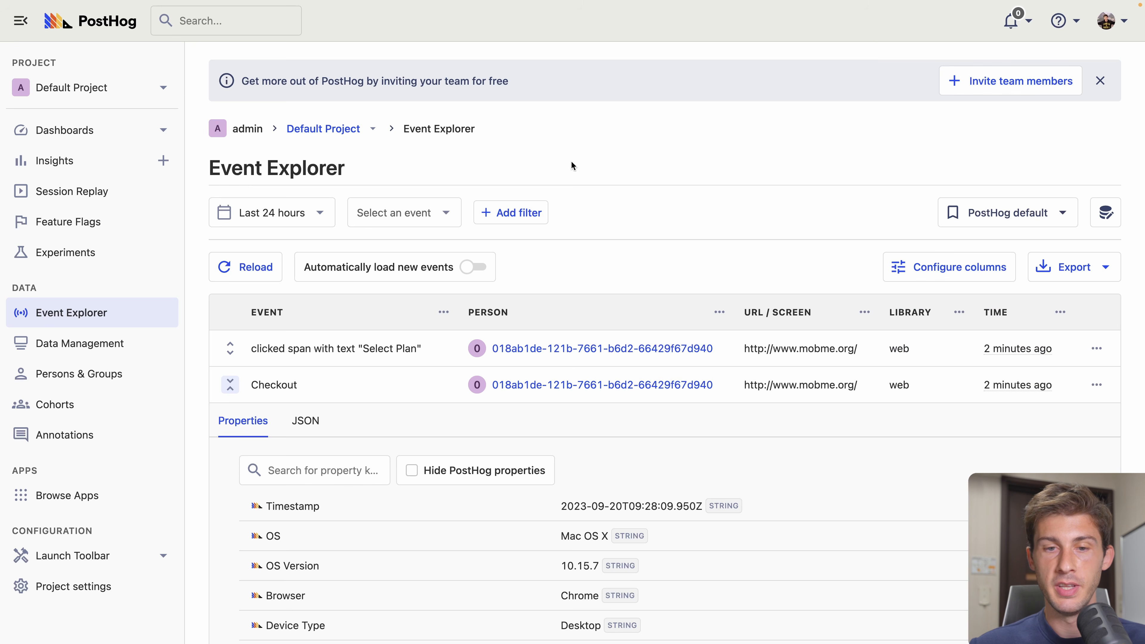
- Collapse the Checkout event details and bring up the event table's column settings
left_click(231, 384)
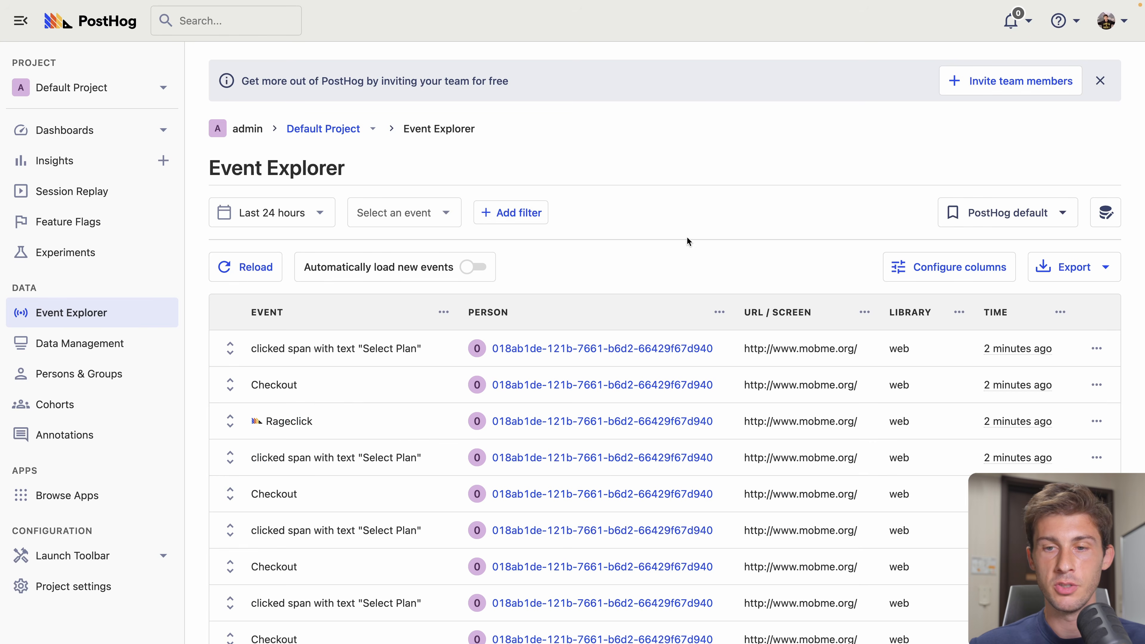
scroll(649, 367, "down", 2)
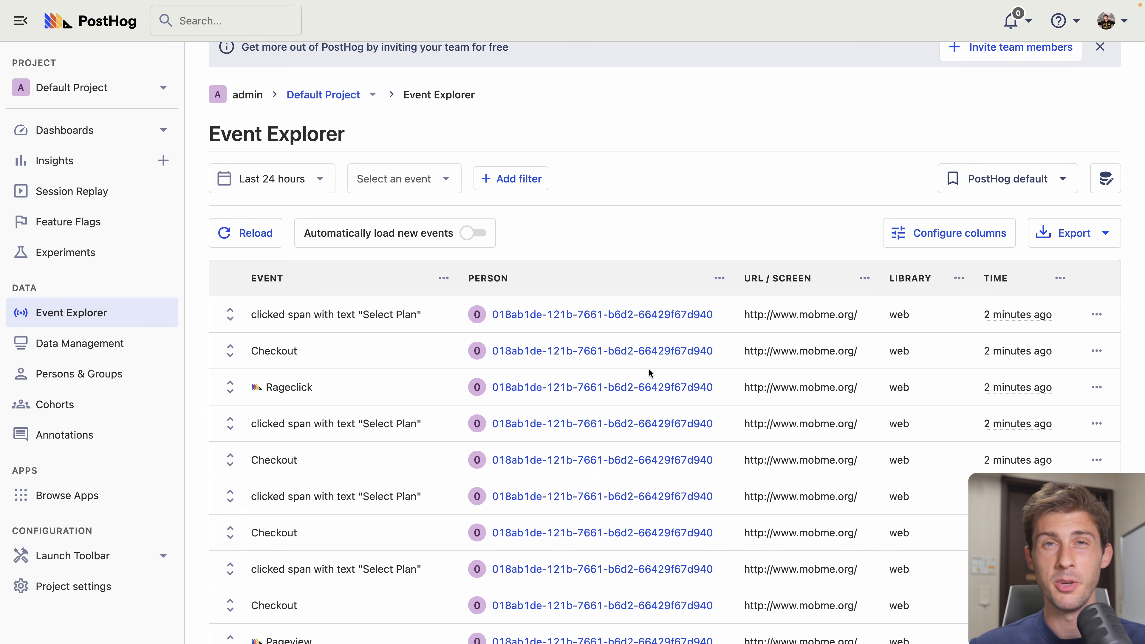
scroll(649, 368, "down", 2)
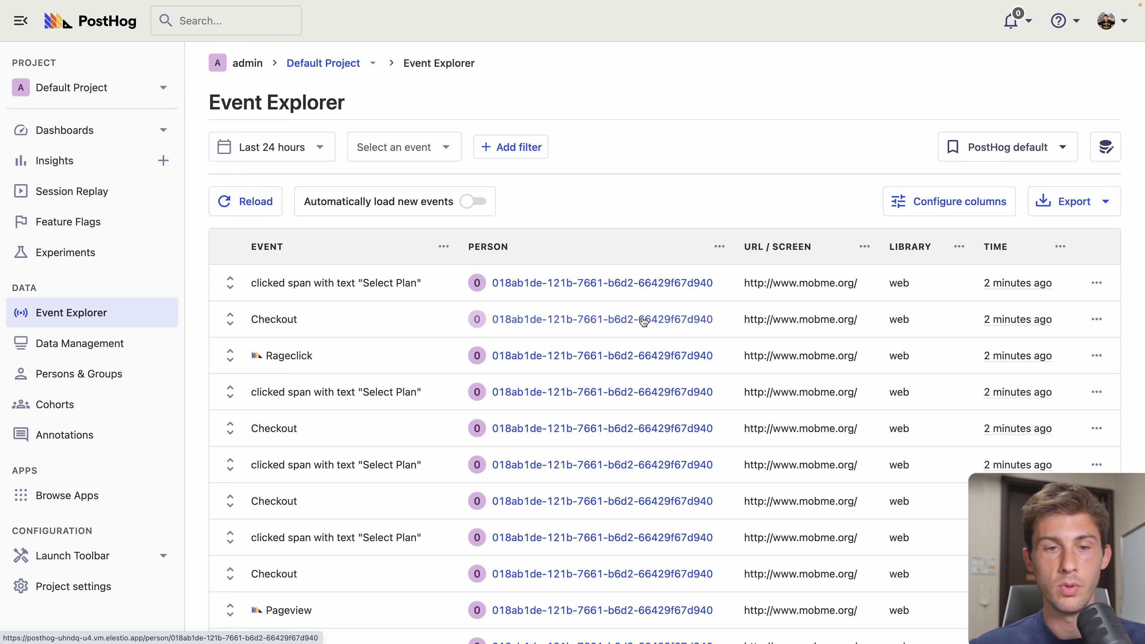
left_click(946, 202)
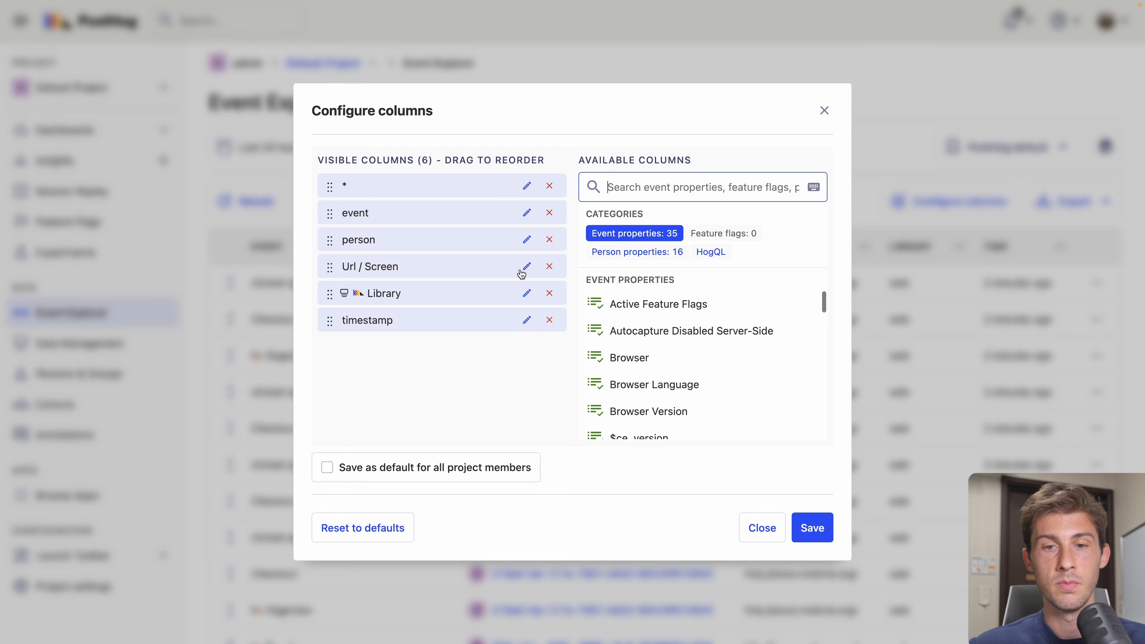
left_click_drag(330, 320, 329, 293)
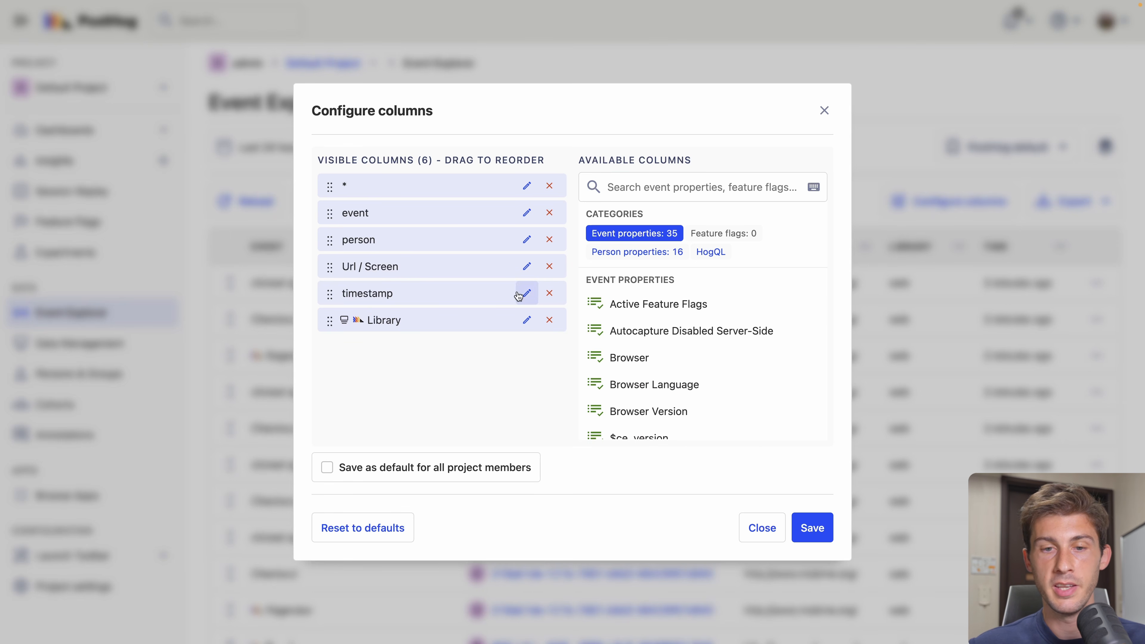
left_click(526, 293)
left_click(636, 91)
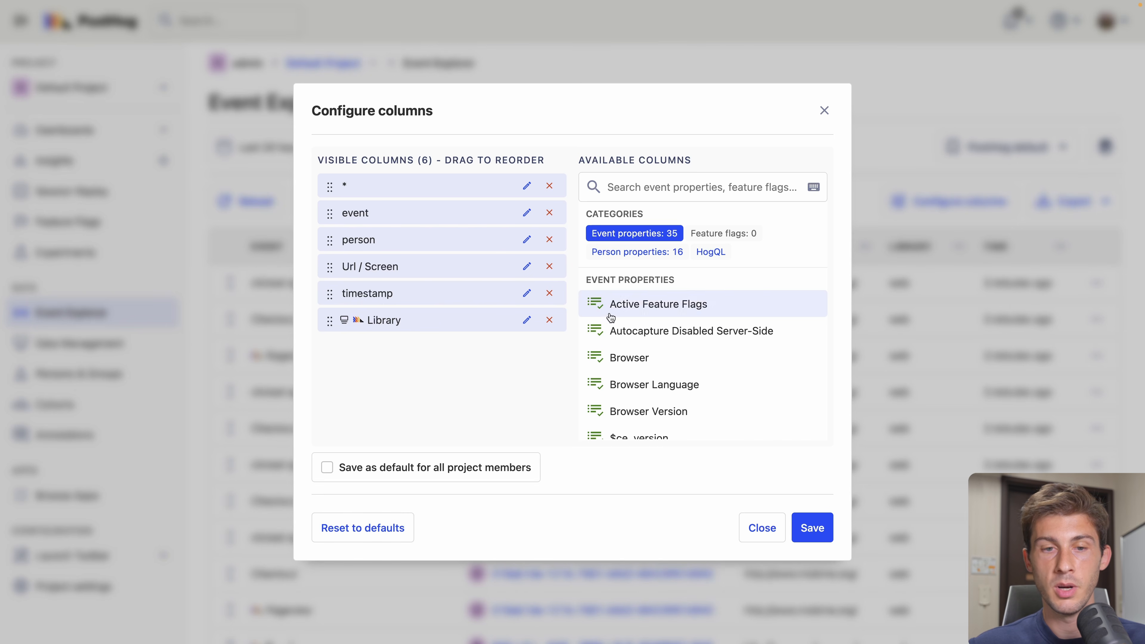
scroll(611, 346, "down", 10)
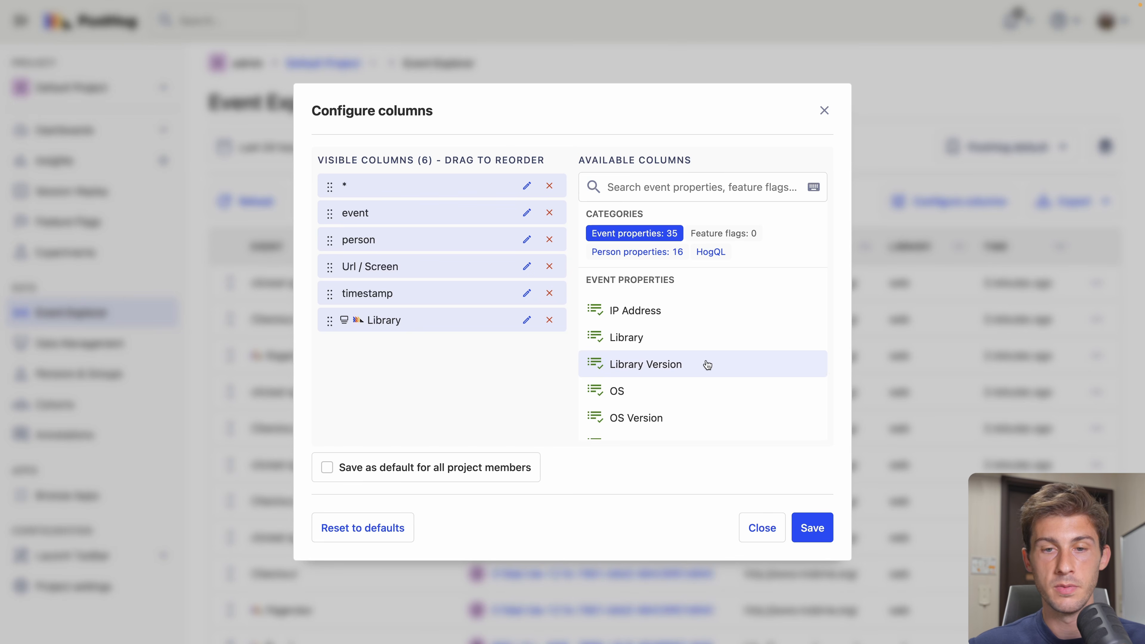
left_click(824, 110)
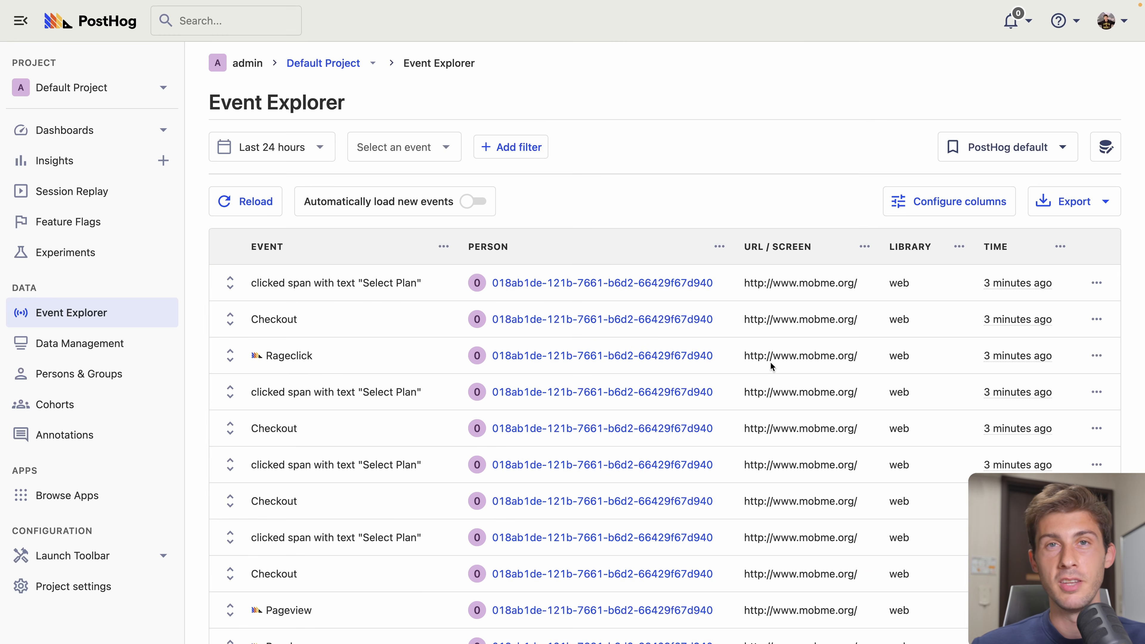
left_click(230, 319)
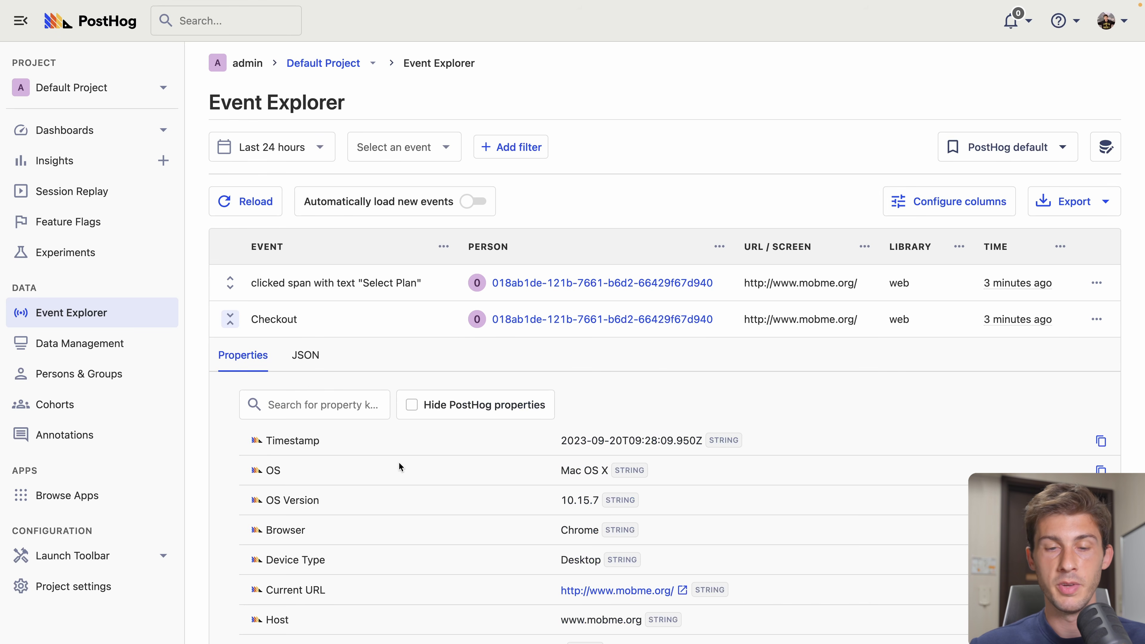
left_click(230, 319)
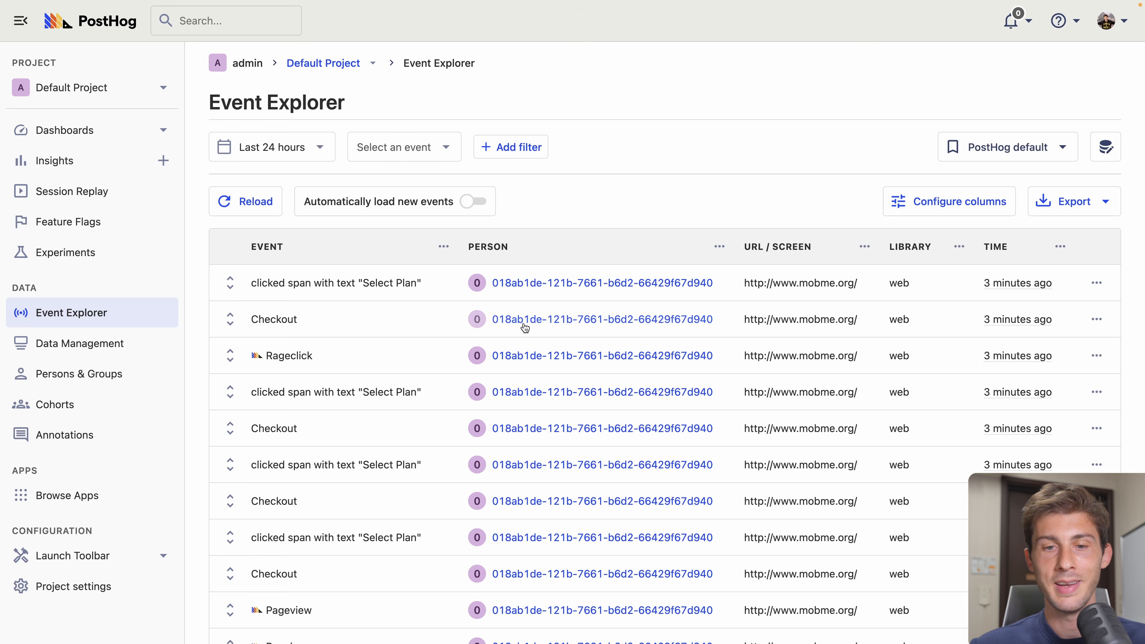
mouse_move(541, 320)
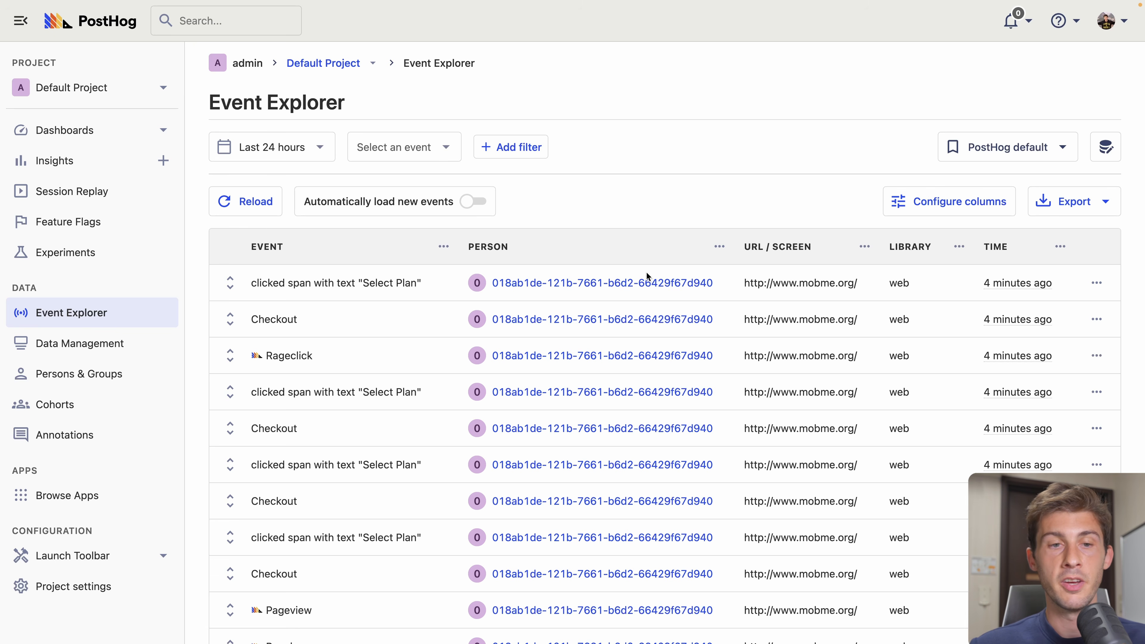
left_click(295, 148)
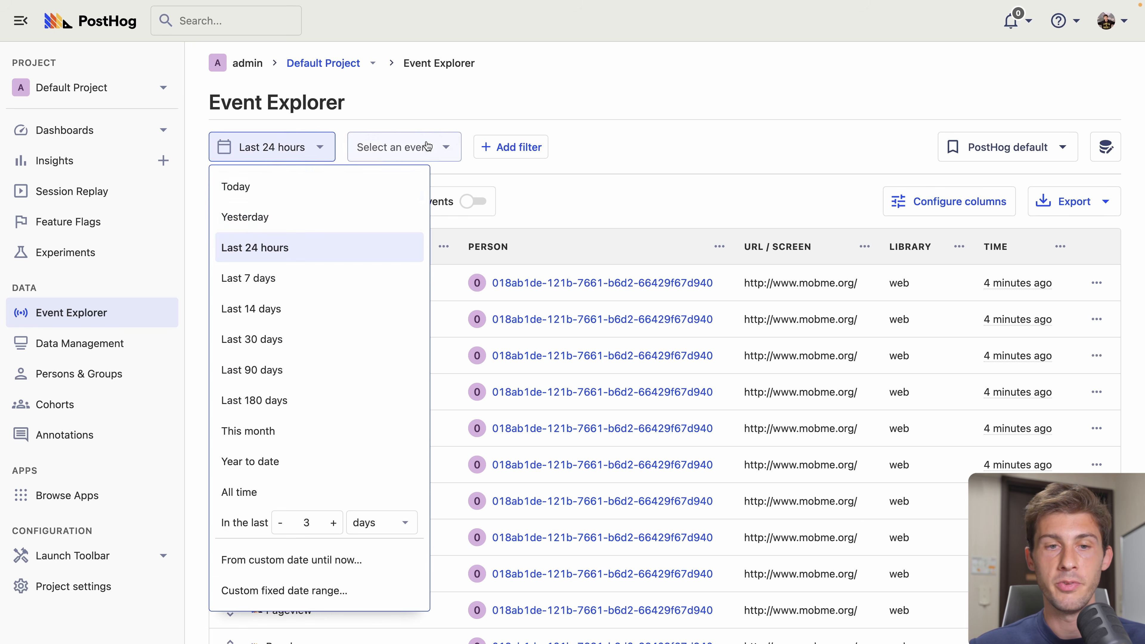
left_click(477, 116)
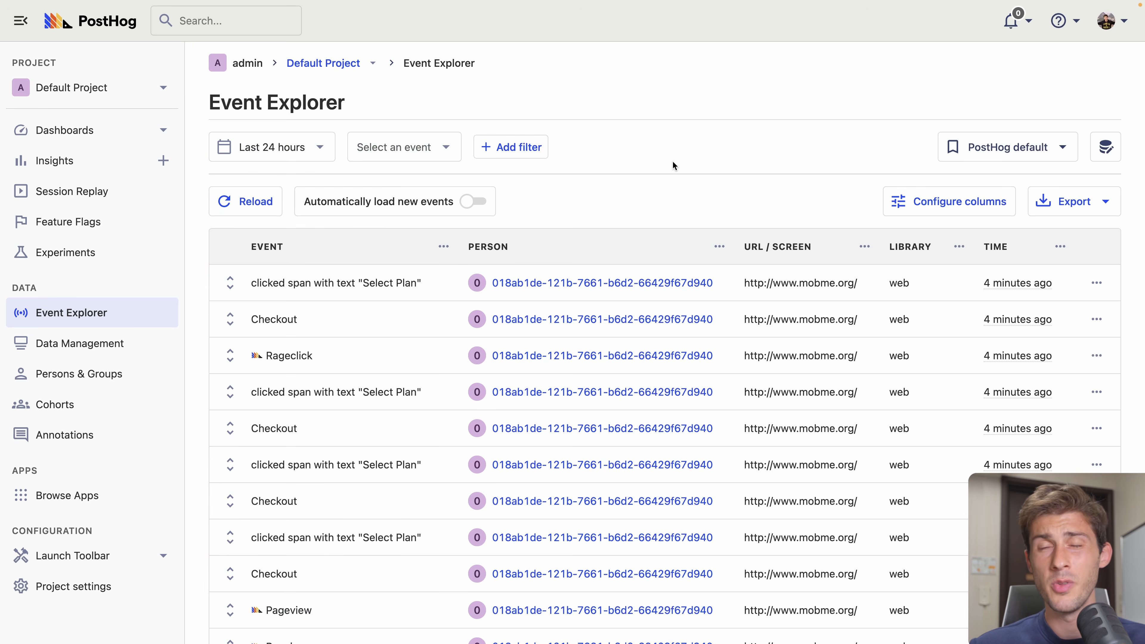
scroll(723, 166, "down", 1)
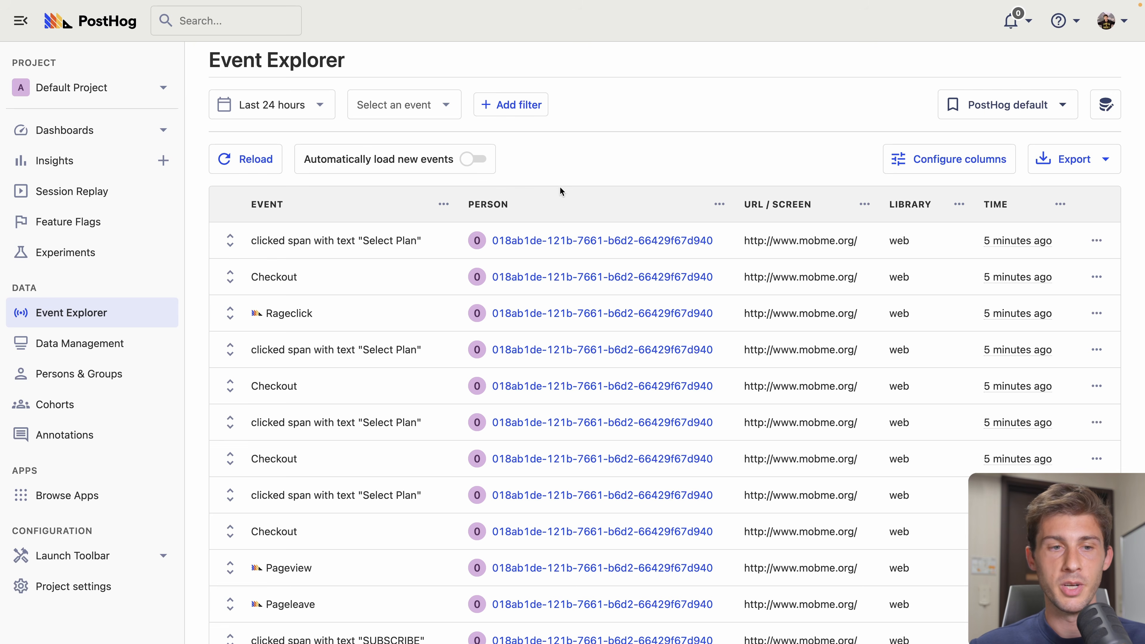
left_click(92, 193)
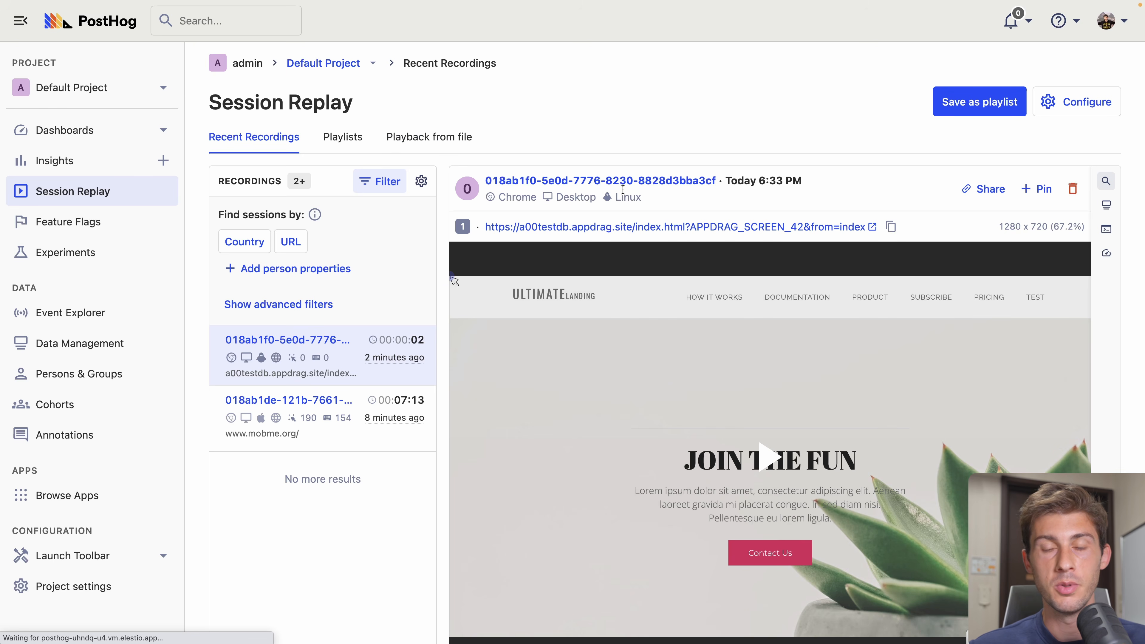
scroll(764, 221, "down", 2)
scroll(764, 223, "down", 2)
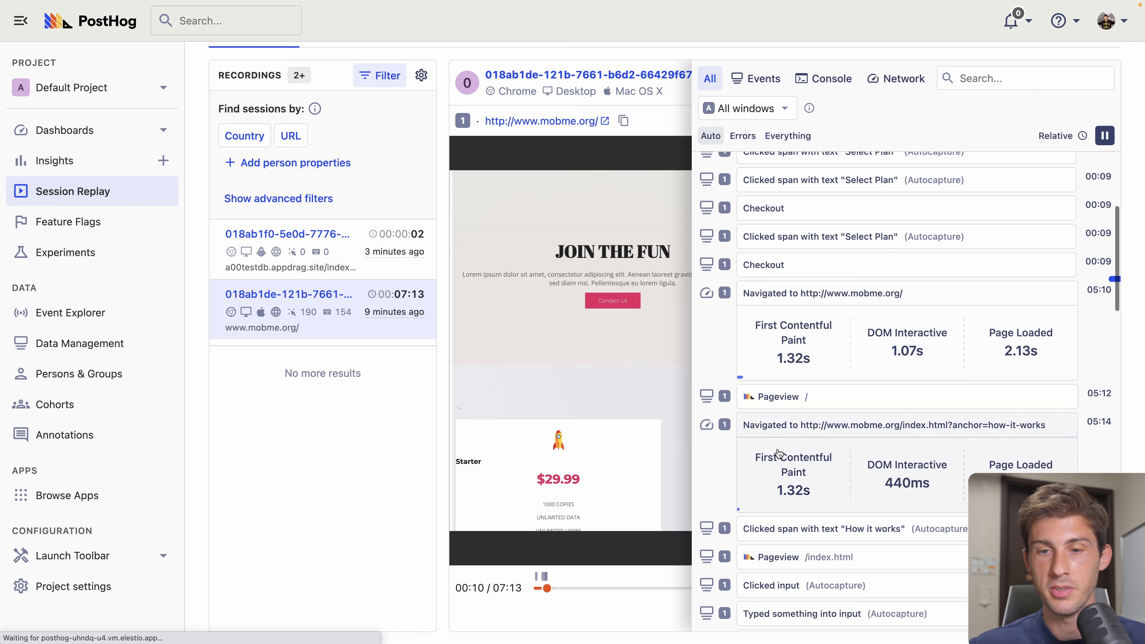
- Show the recording's console logs filtered to errors only
scroll(807, 433, "down", 10)
scroll(812, 434, "down", 10)
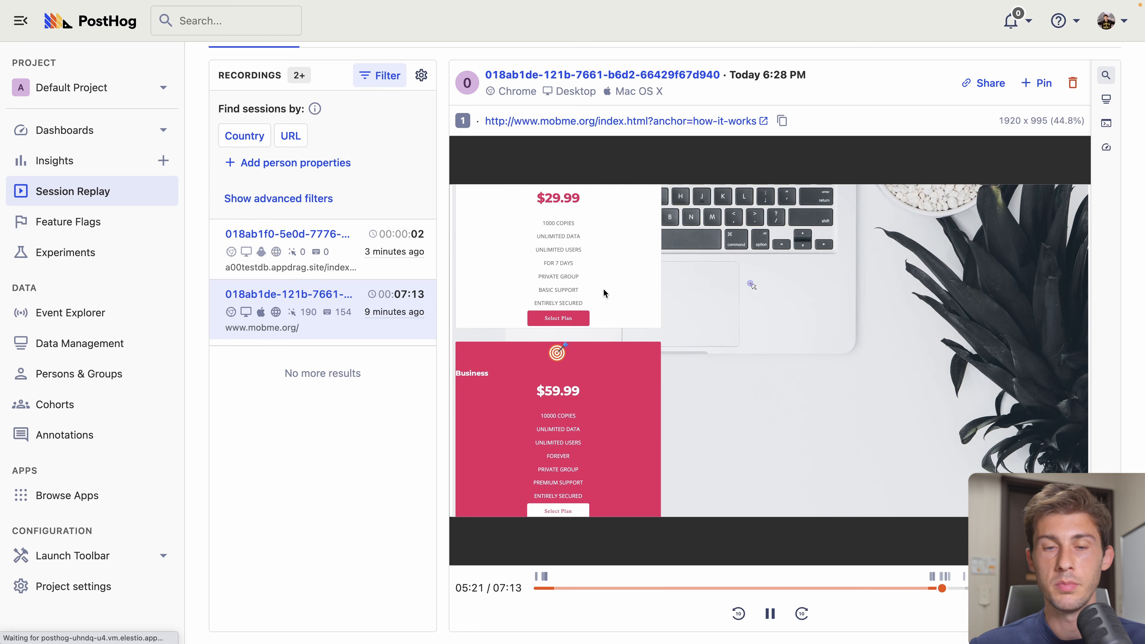
mouse_move(1102, 146)
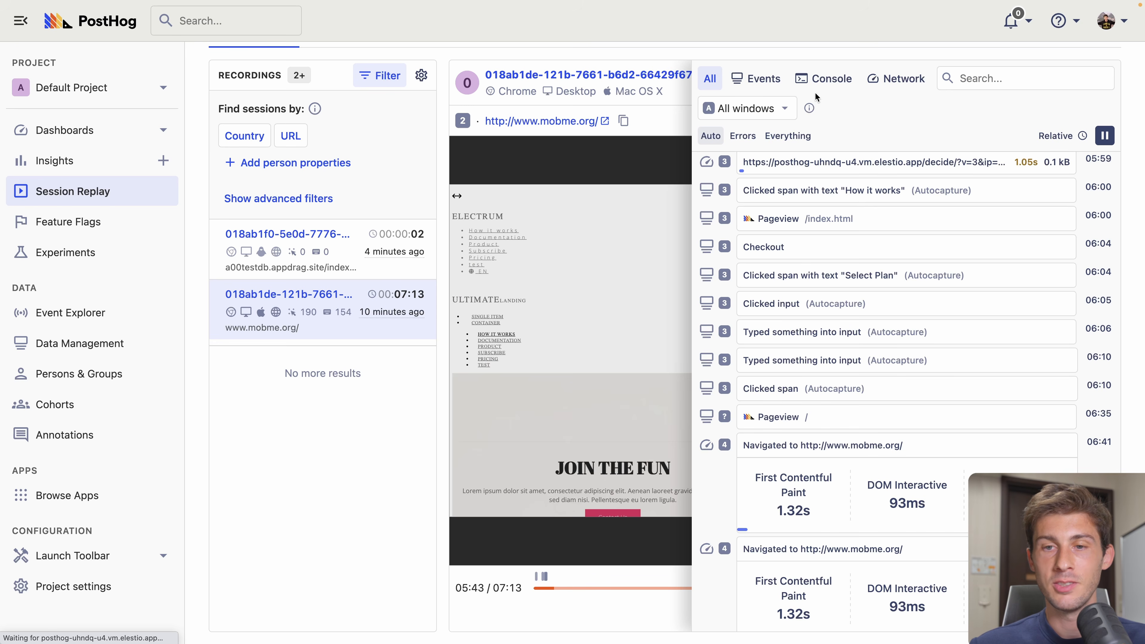
left_click(814, 82)
left_click(790, 137)
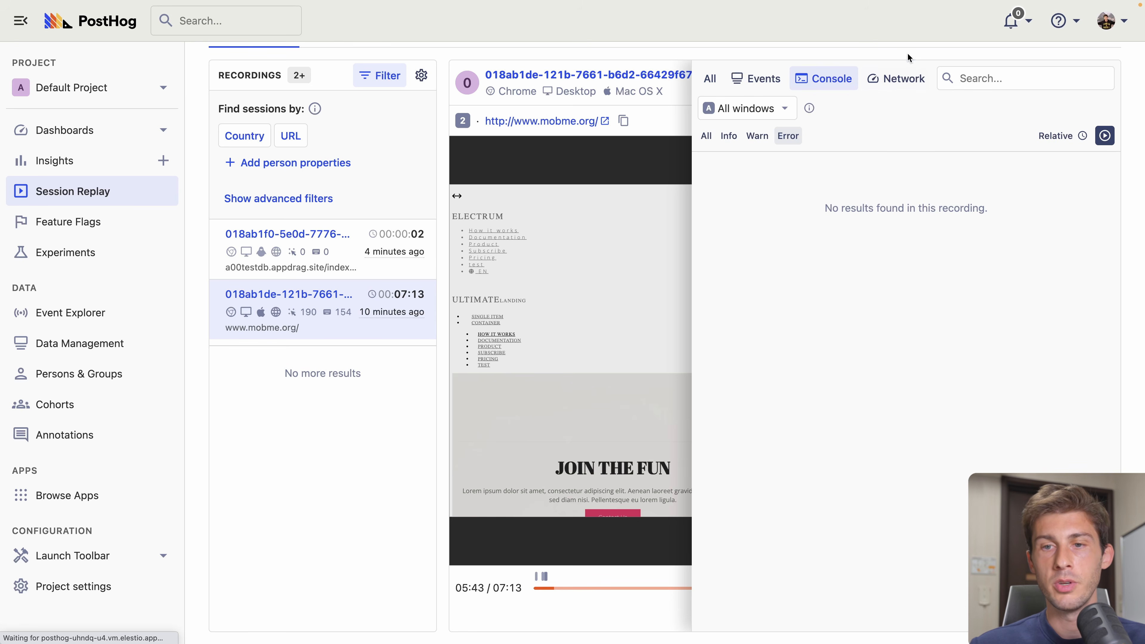
- Review the recording's network requests, then go to the Feature Flags page
left_click(894, 79)
scroll(902, 328, "down", 7)
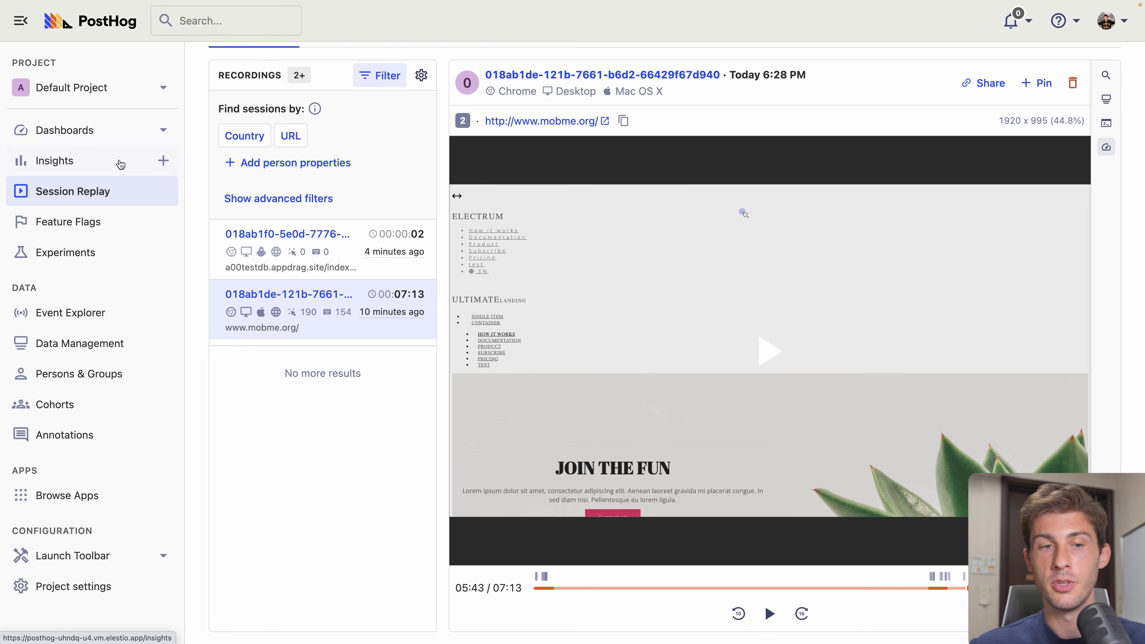
left_click(37, 222)
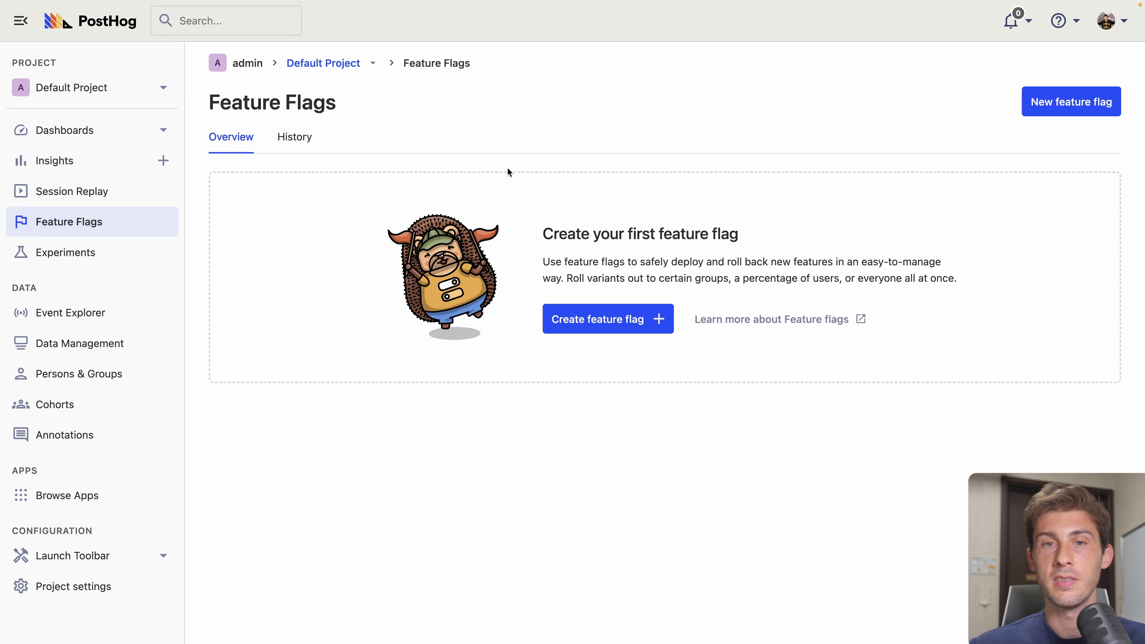
- Open a blank New feature flag form from the Feature Flags page
left_click(599, 321)
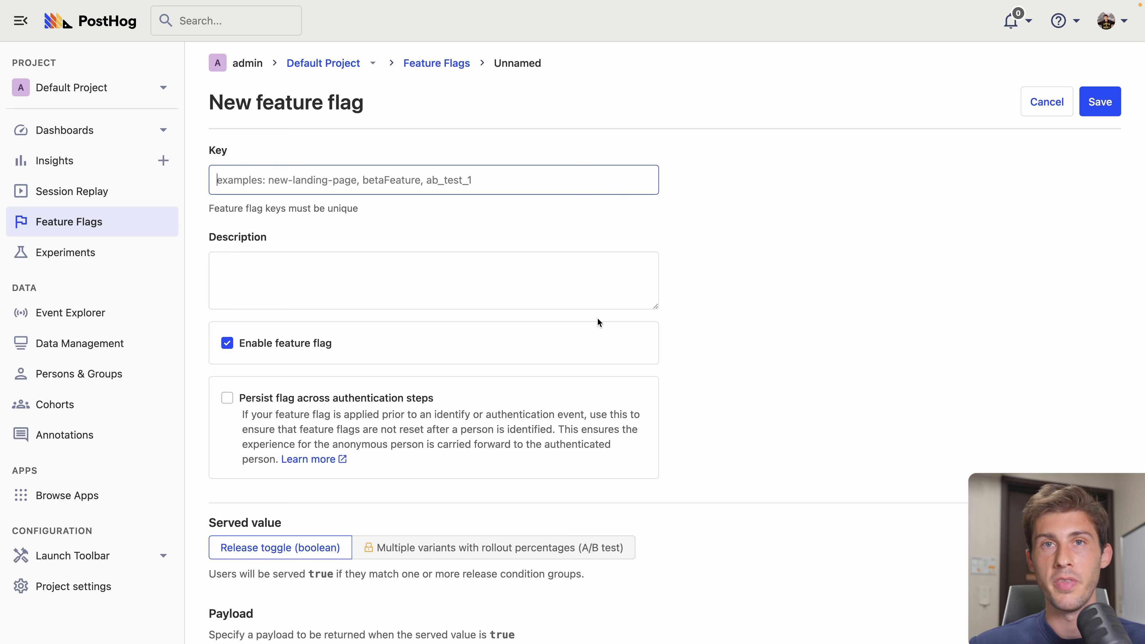
- Enter premium-offer as the new flag's key
type("premium")
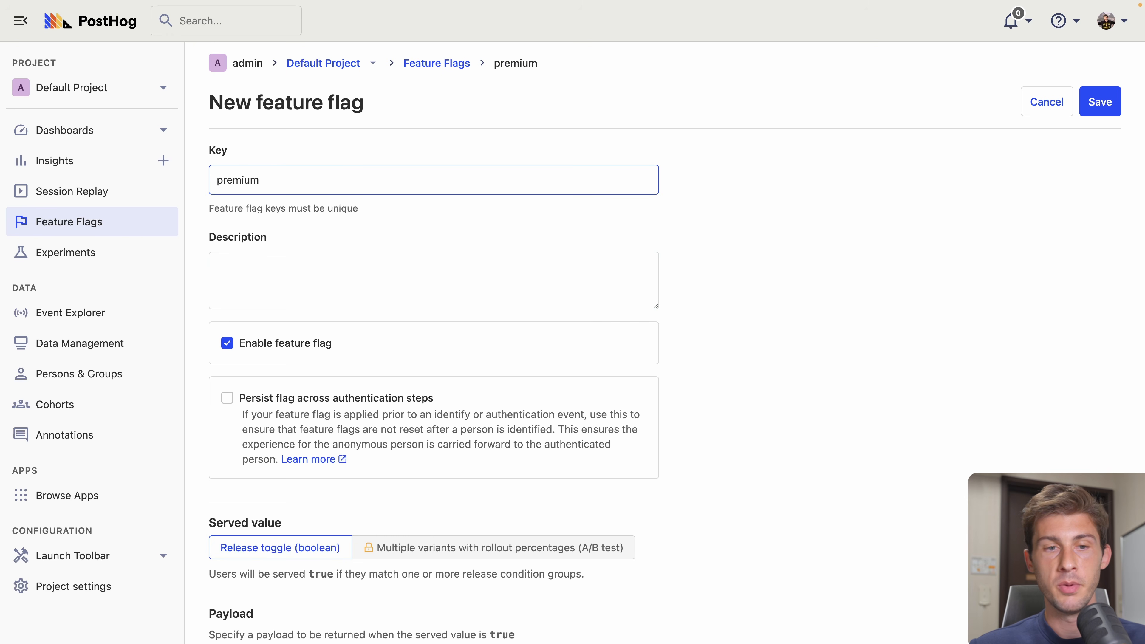
type("-offer")
left_click(481, 287)
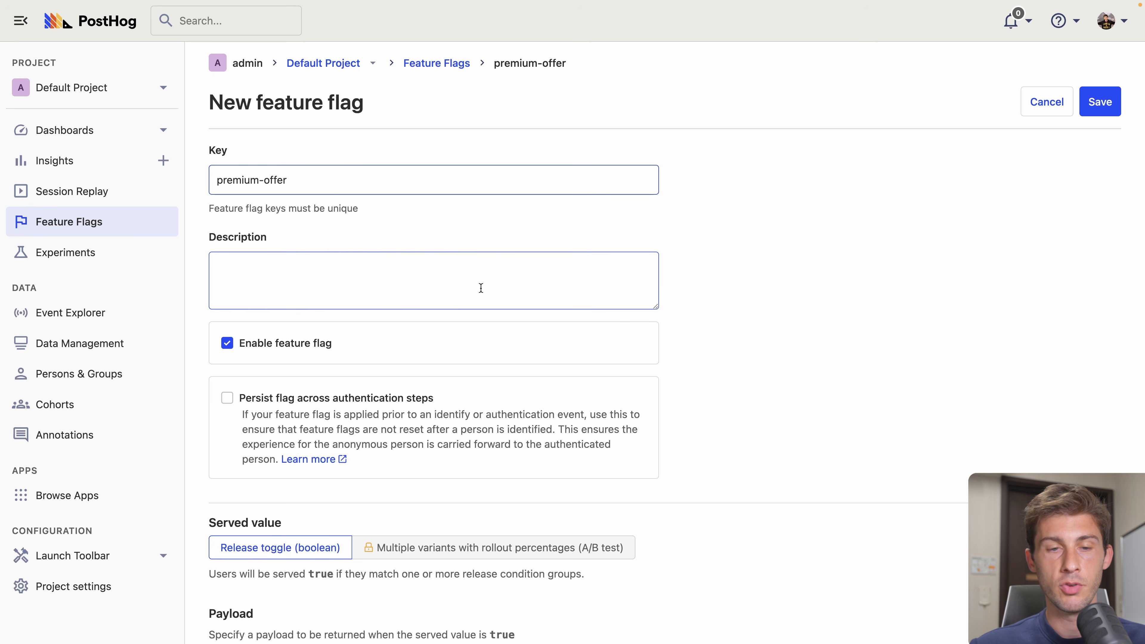
scroll(511, 262, "down", 5)
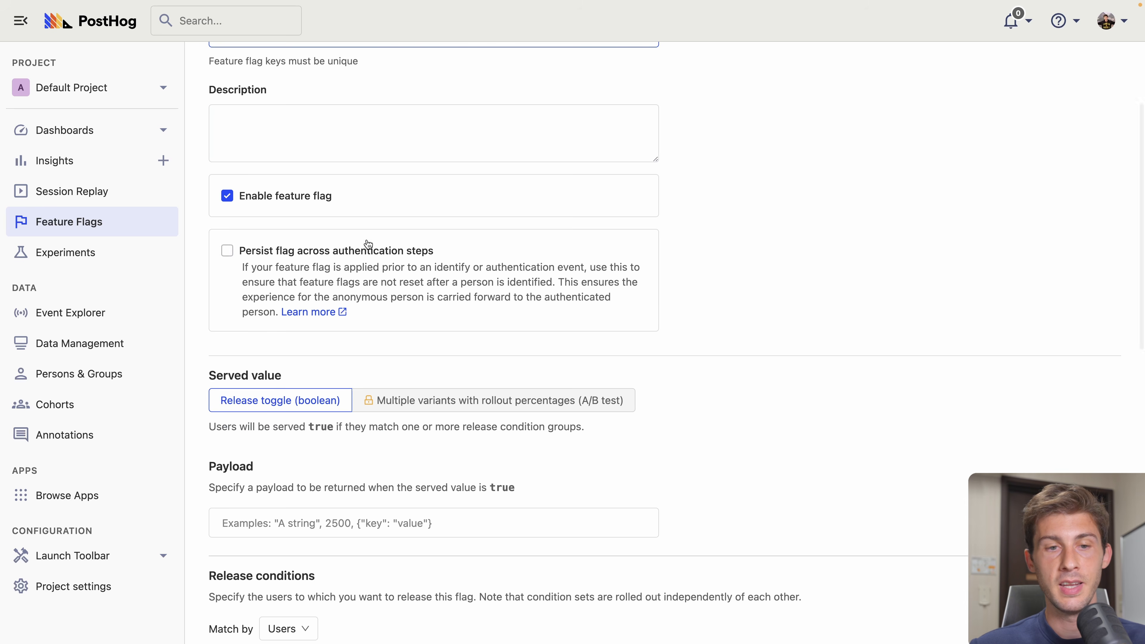
scroll(429, 328, "down", 5)
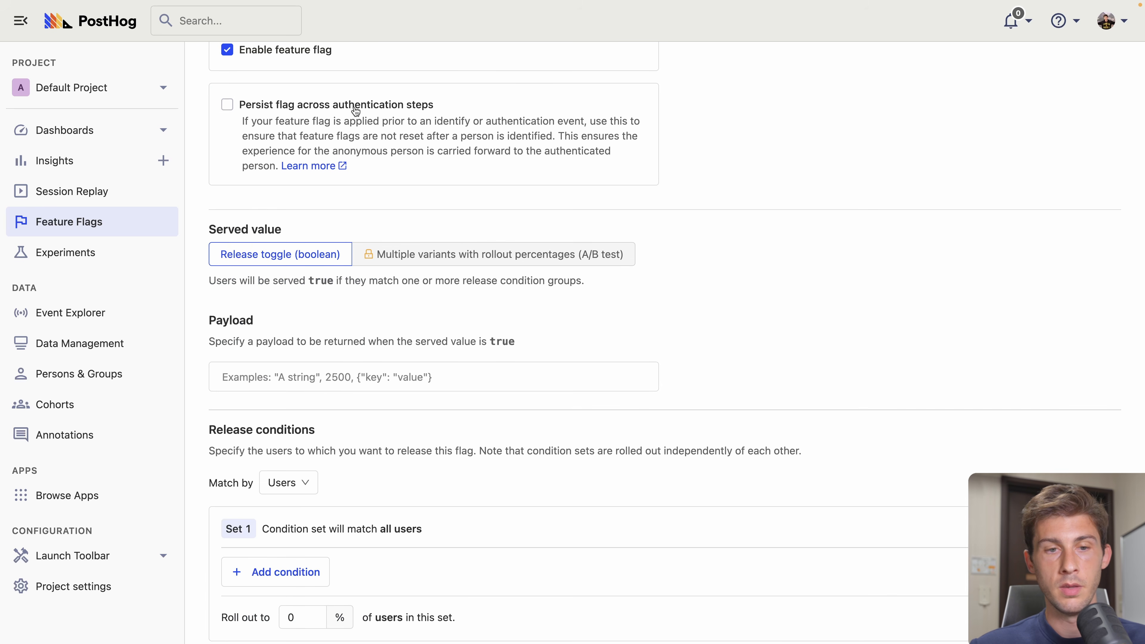
scroll(359, 276, "down", 5)
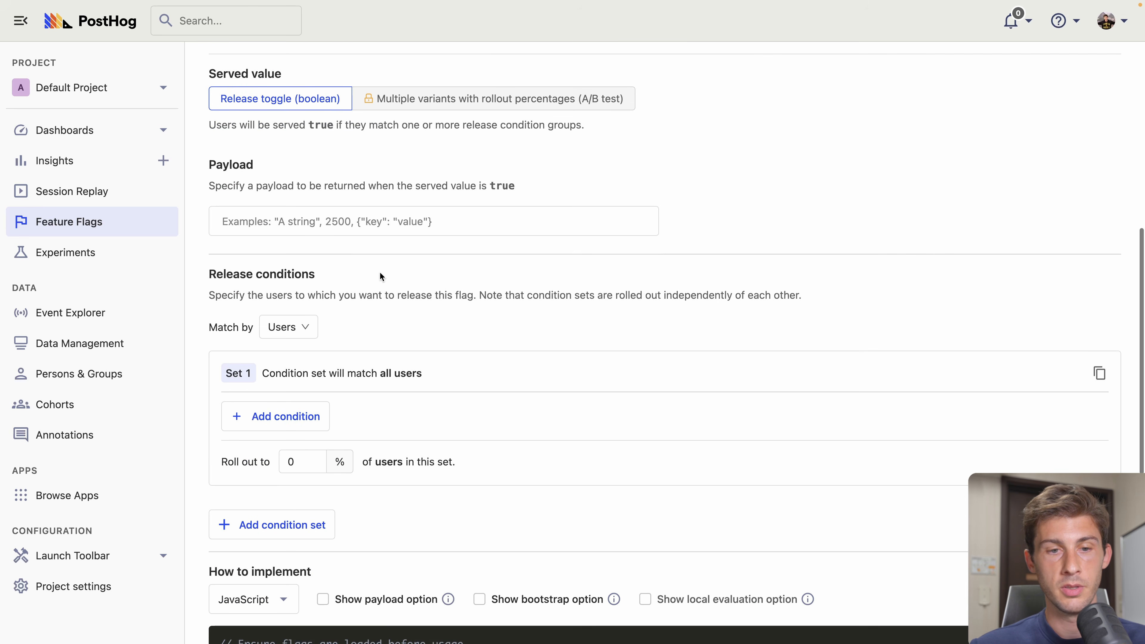
scroll(396, 382, "down", 4)
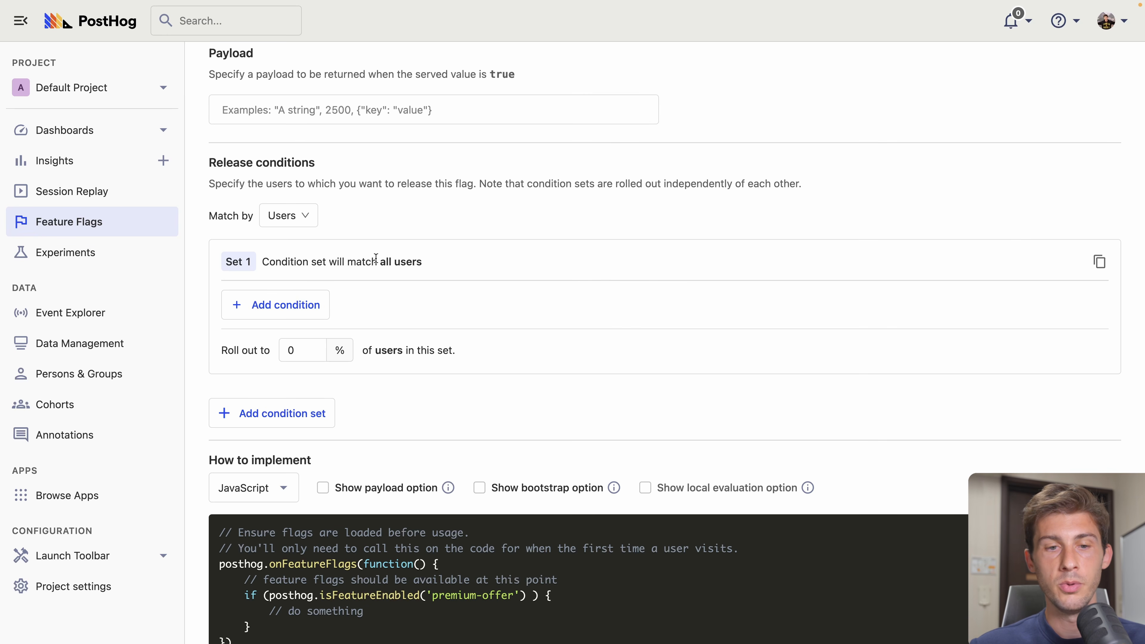
- Set the rollout to 50% of users and select the onFeatureFlags JavaScript snippet
left_click_drag(303, 346, 284, 347)
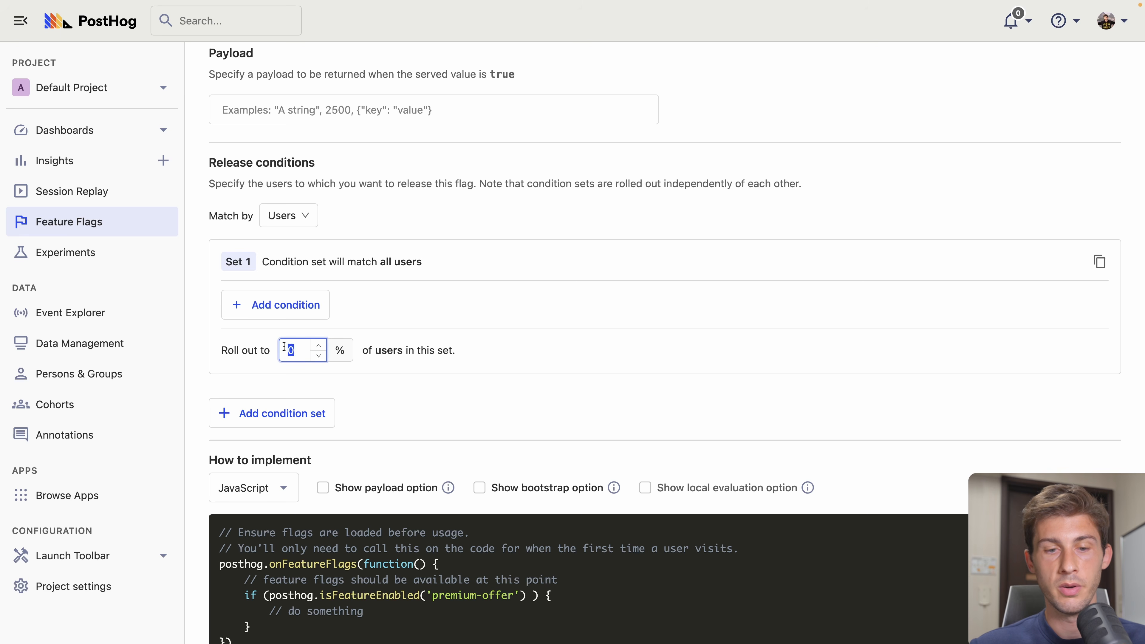
type("50")
left_click(253, 355)
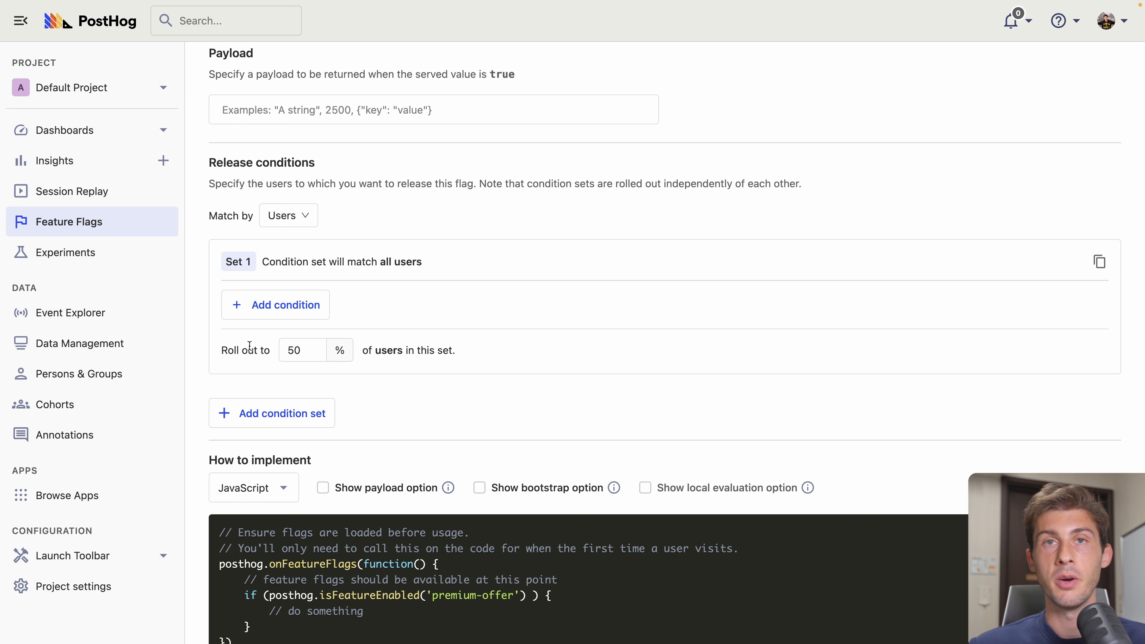
scroll(250, 345, "down", 5)
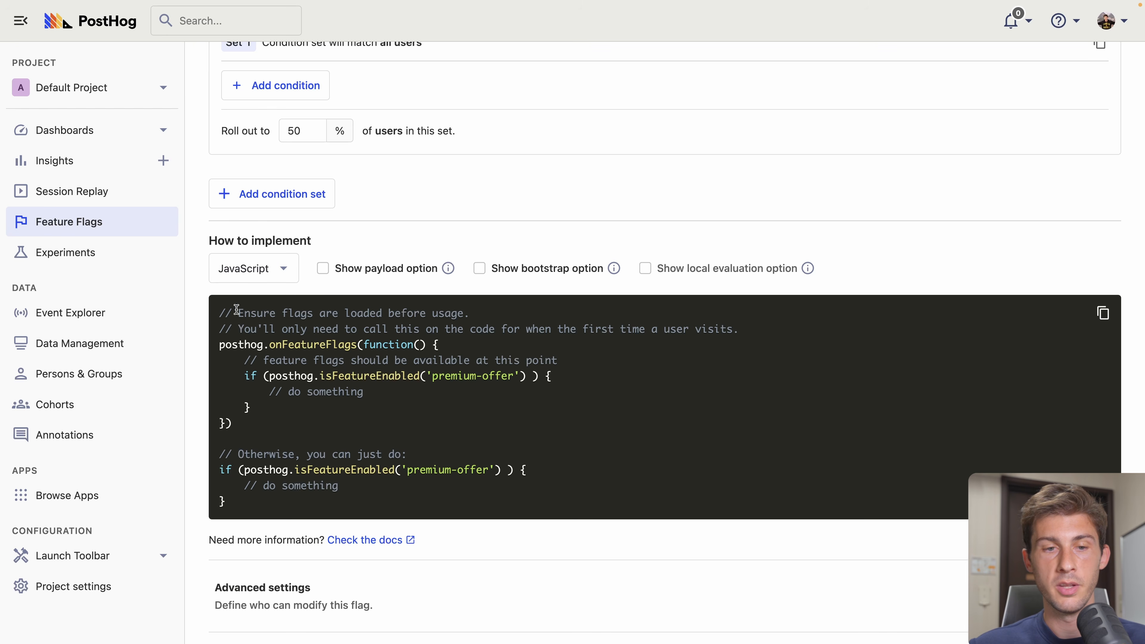
left_click_drag(217, 312, 253, 428)
key("ctrl+c")
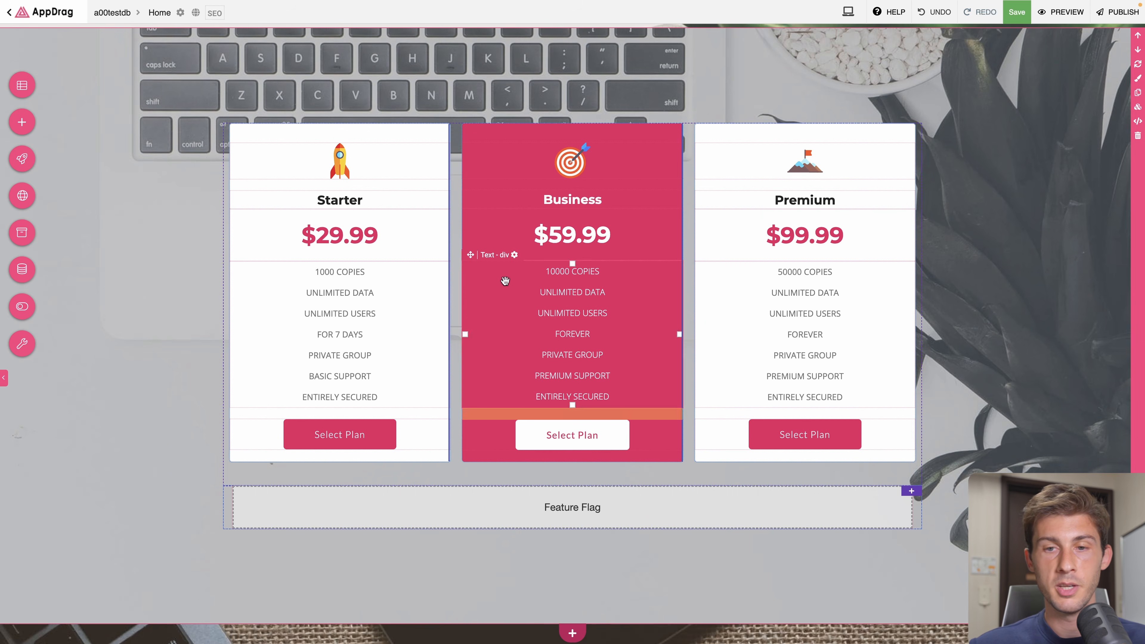
- Paste the PostHog flag snippet into the Feature Flag script after the hiding line, indented
double_click(525, 504)
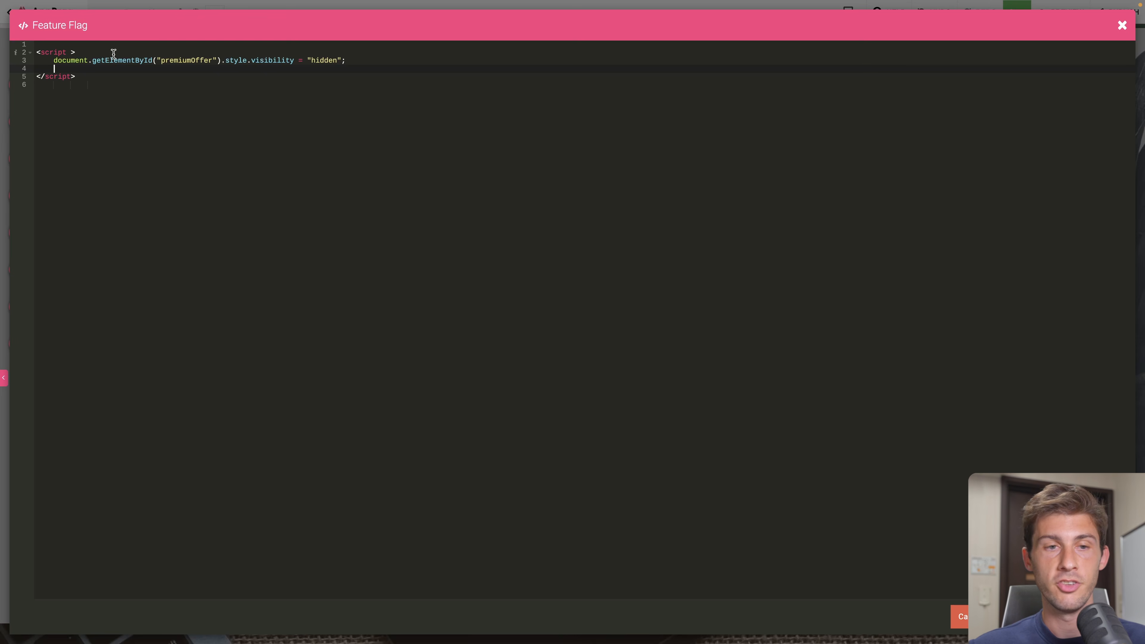
left_click(375, 61)
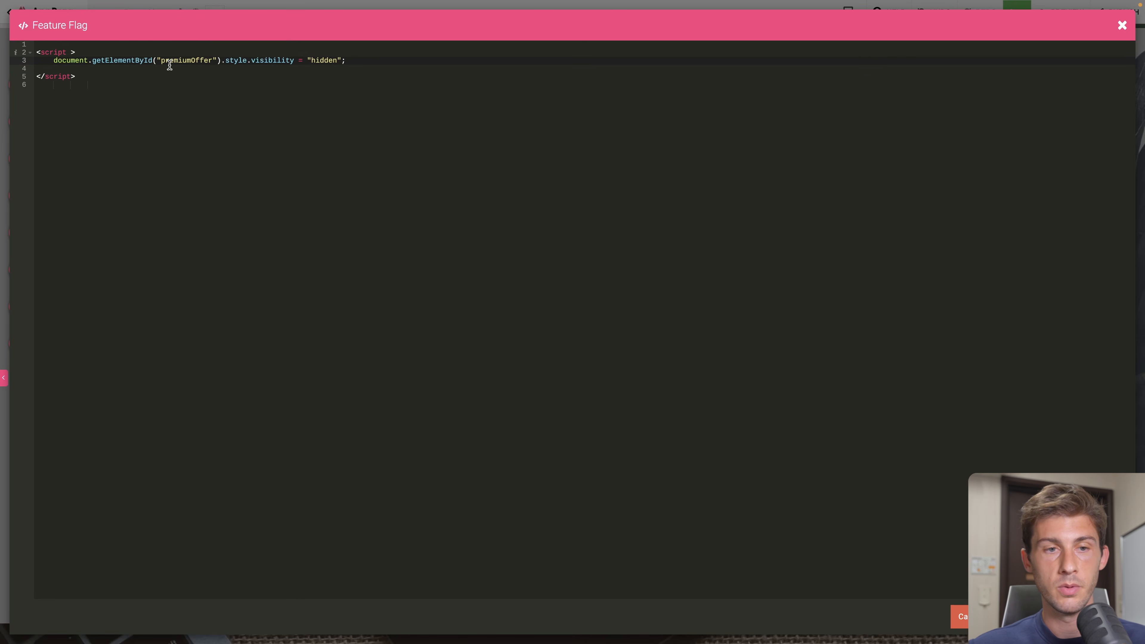
key("ctrl+v")
left_click(42, 75, "shift")
key("Tab")
left_click(194, 109)
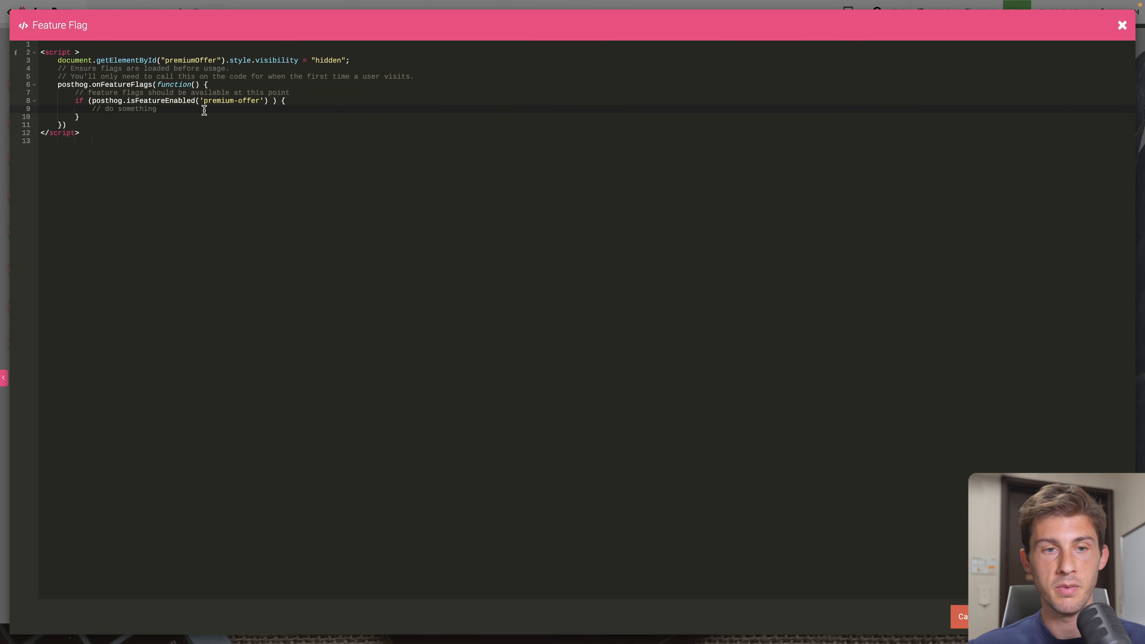
- Replace the snippet's placeholder comment with the premiumOffer visibility line, set to empty quotes instead of hidden
left_click(57, 60)
key("shift+End")
key("ctrl+c")
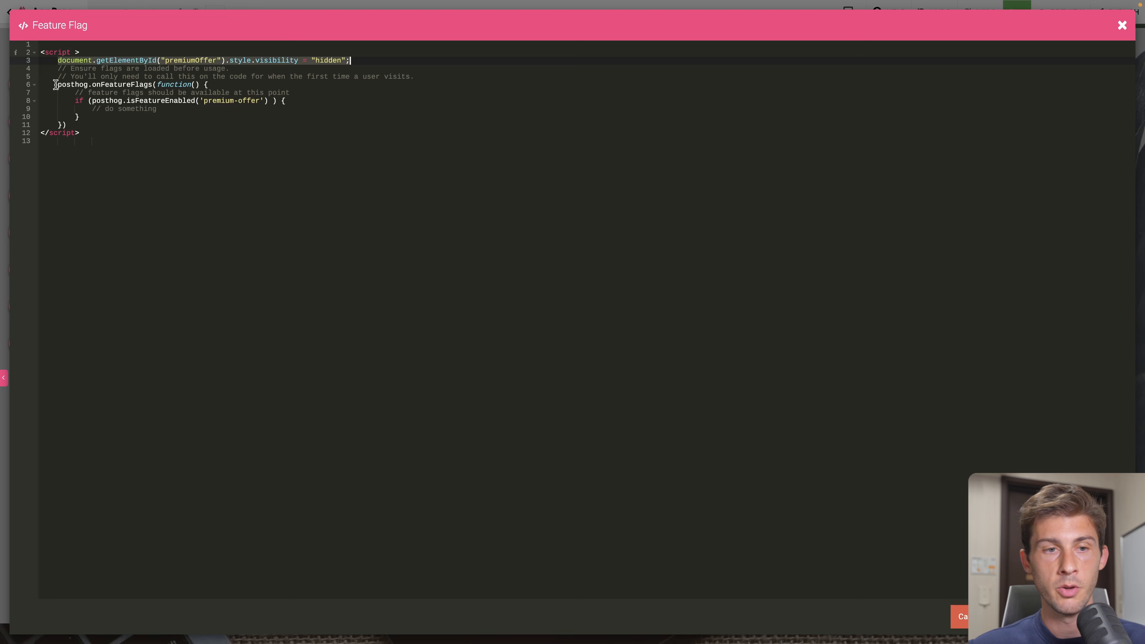
left_click(249, 109)
key("shift+Home")
key("ctrl+v")
double_click(371, 109)
key("BackSpace")
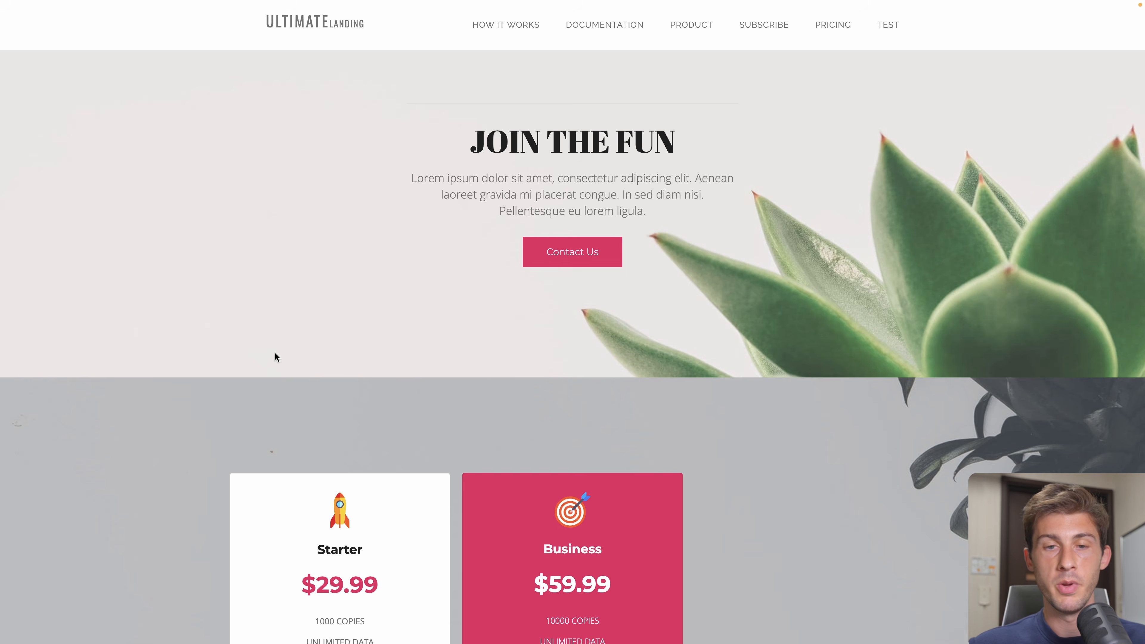
scroll(293, 399, "down", 10)
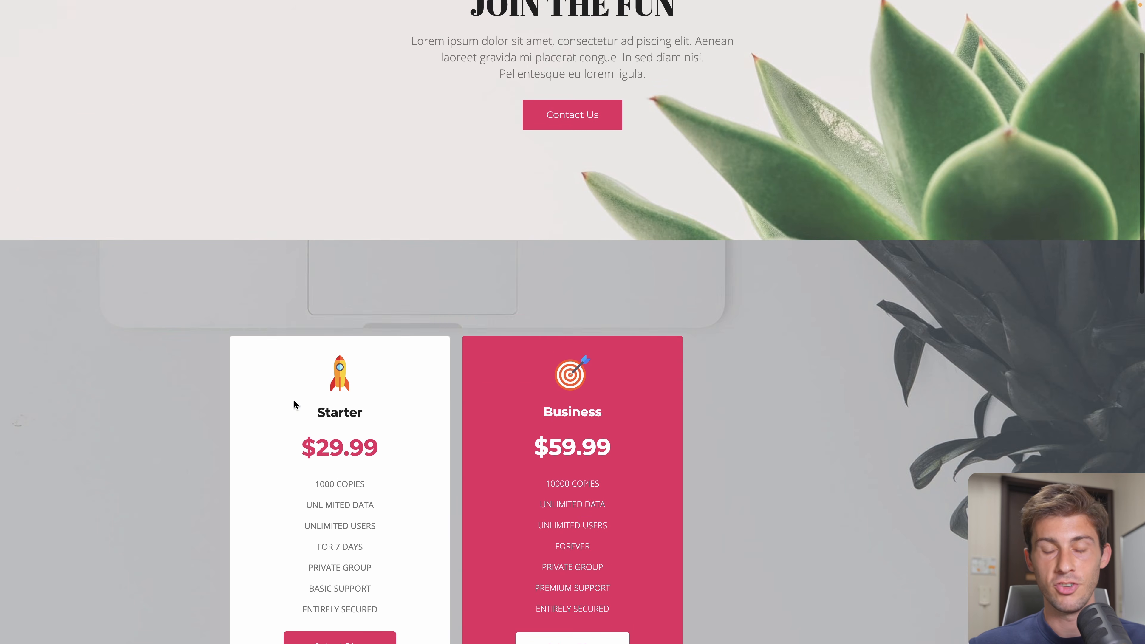
scroll(559, 424, "down", 1)
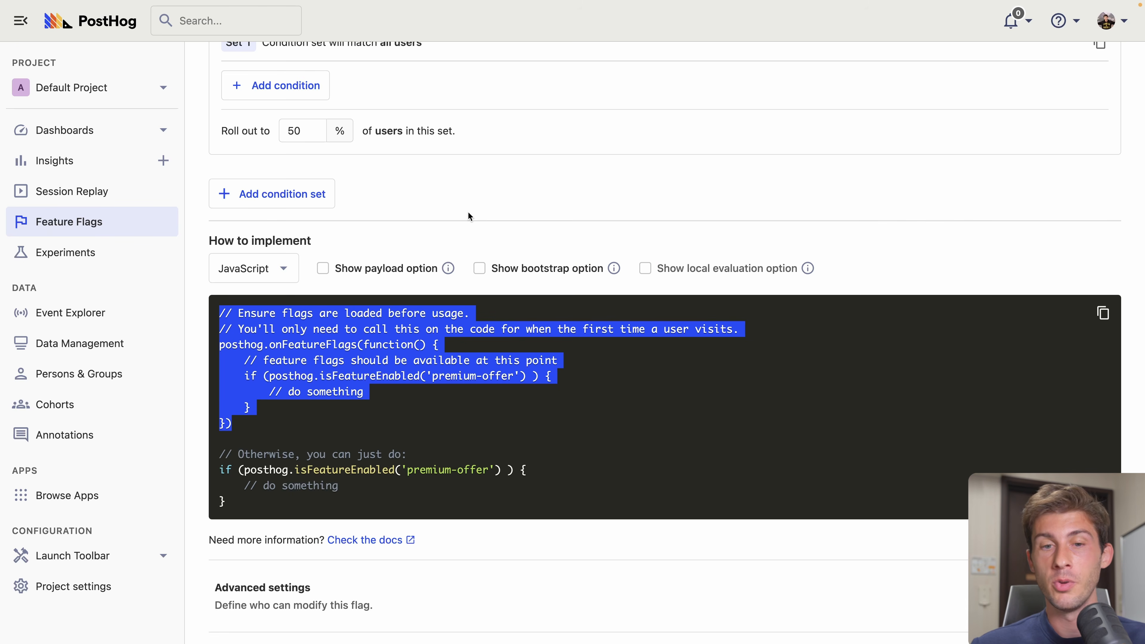
left_click(67, 559)
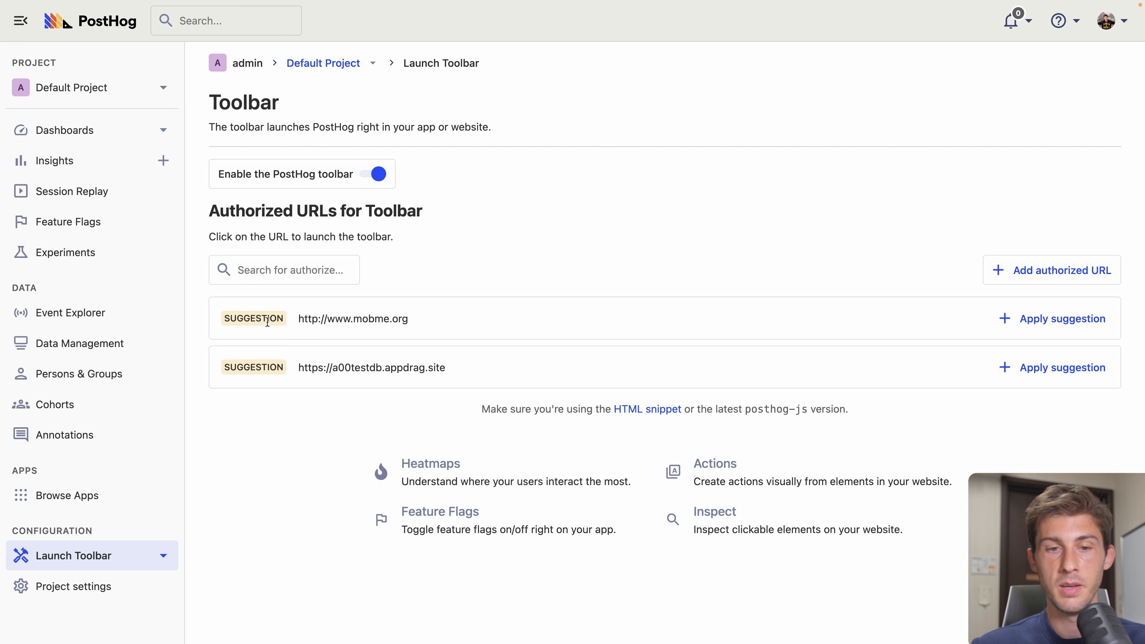
left_click(999, 319)
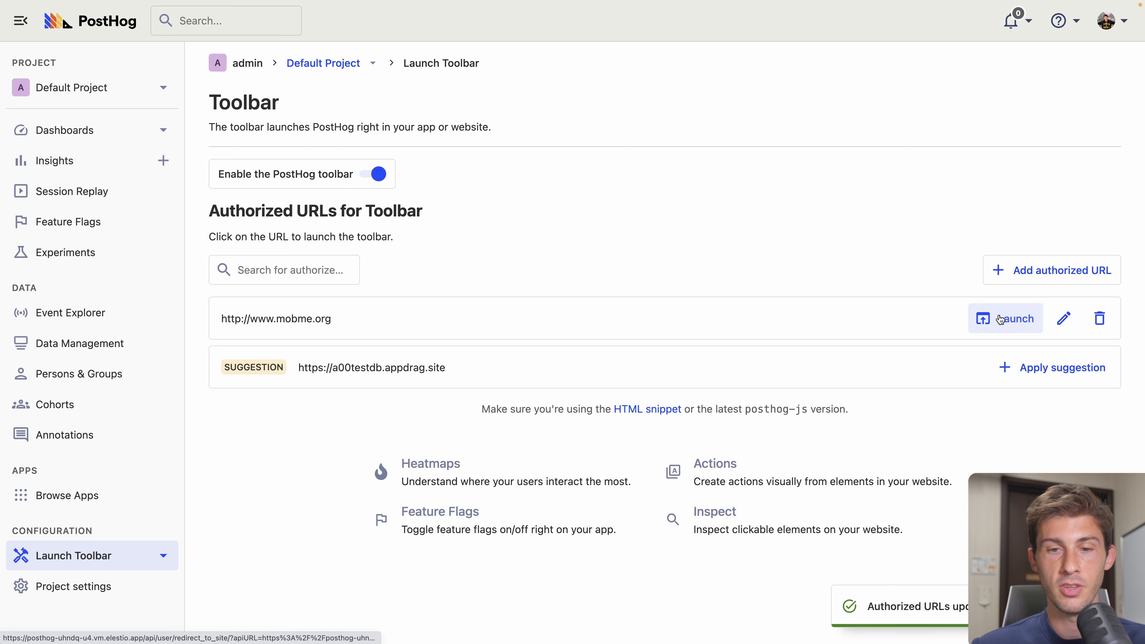
left_click(999, 318)
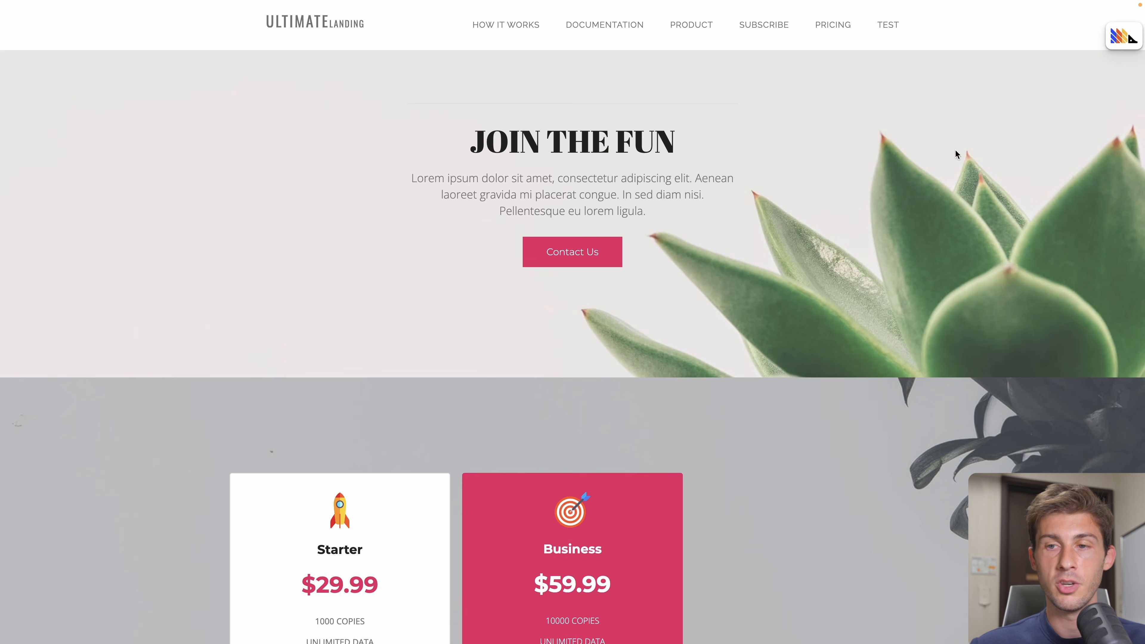
- Turn on the toolbar's click heatmap and action element highlighting
mouse_move(1122, 39)
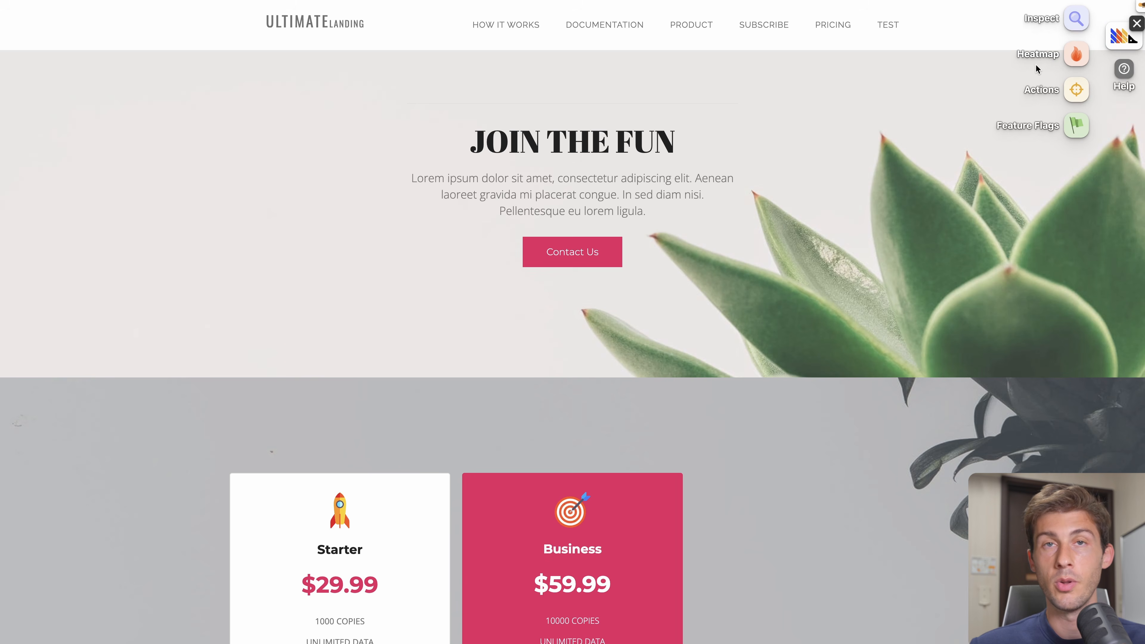
left_click(1048, 52)
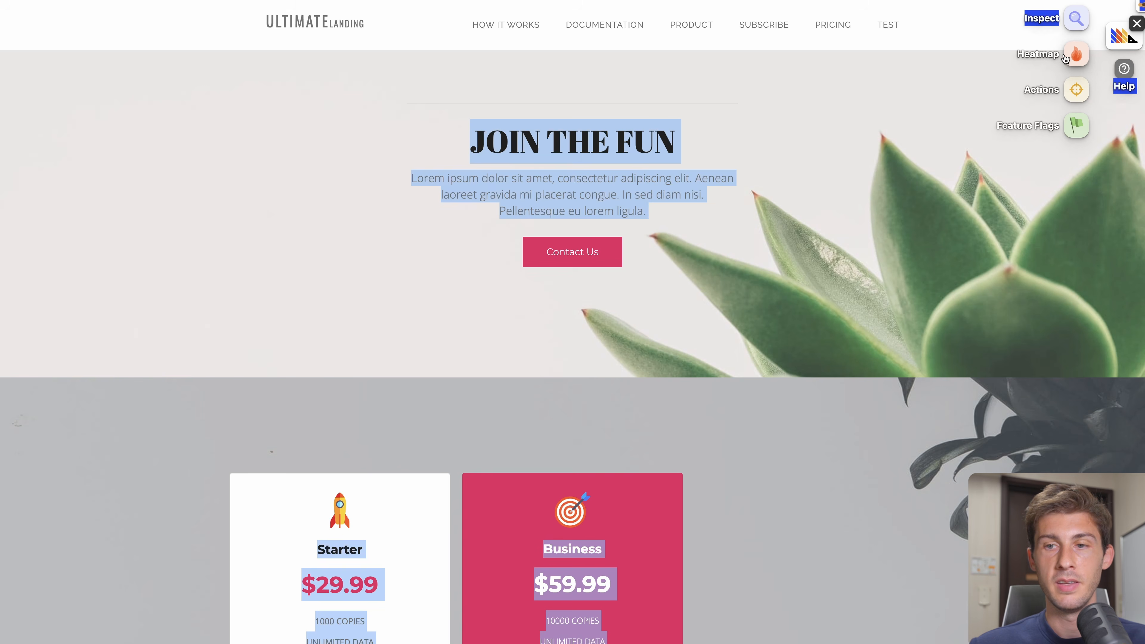
left_click(1076, 90)
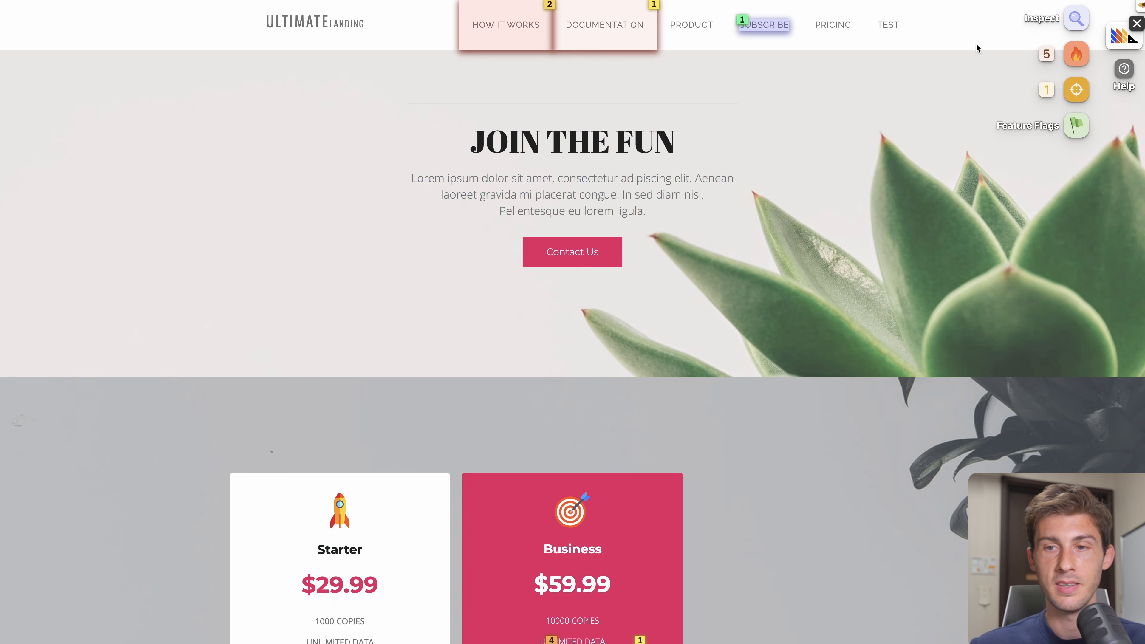
- Force premium-offer on in the toolbar's Feature Flags list and scroll to the pricing cards
mouse_move(1125, 40)
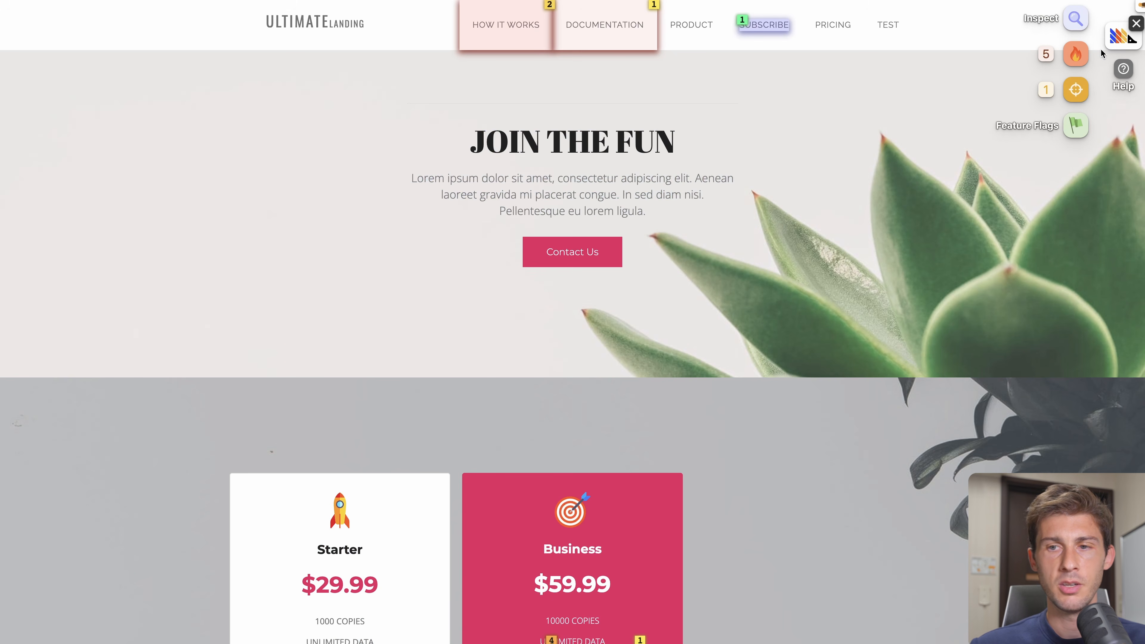
left_click(1075, 128)
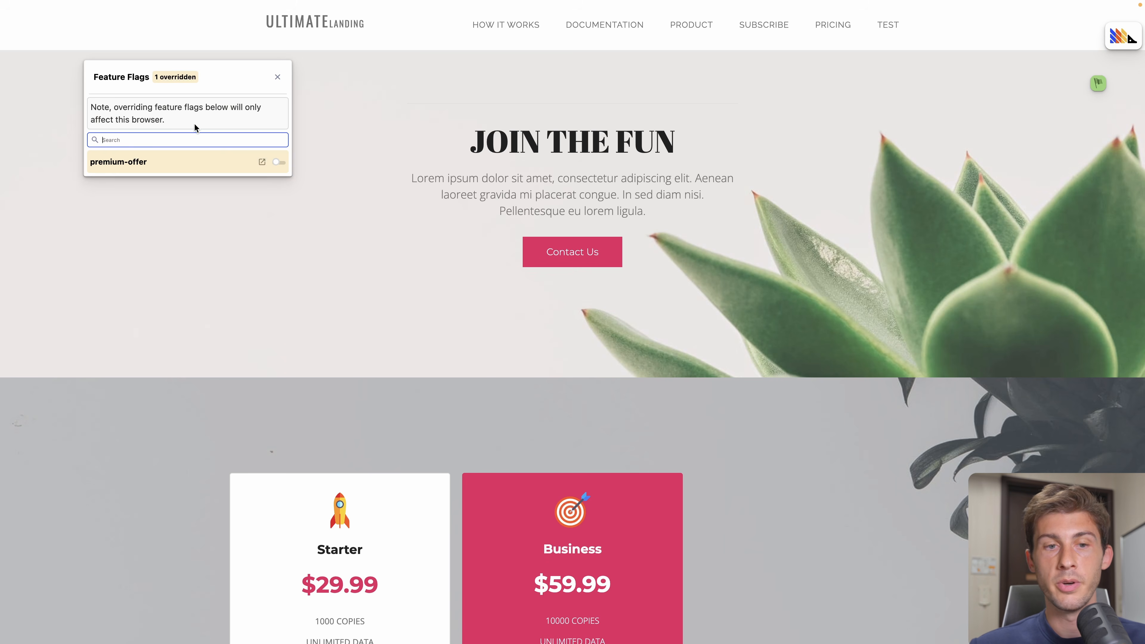
left_click(279, 163)
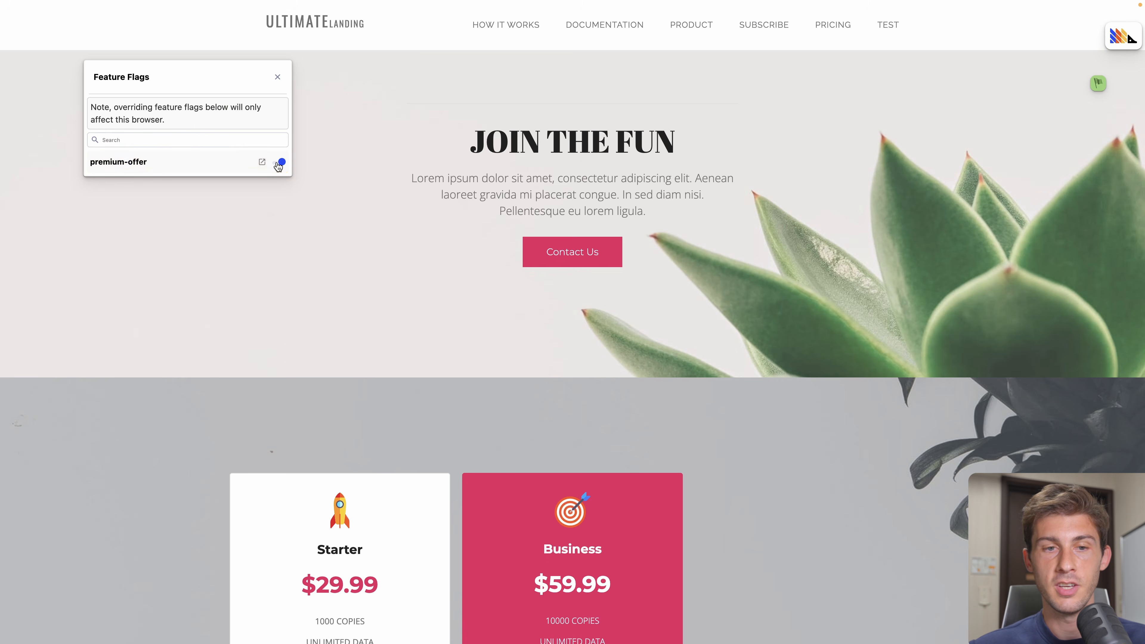
scroll(588, 401, "down", 5)
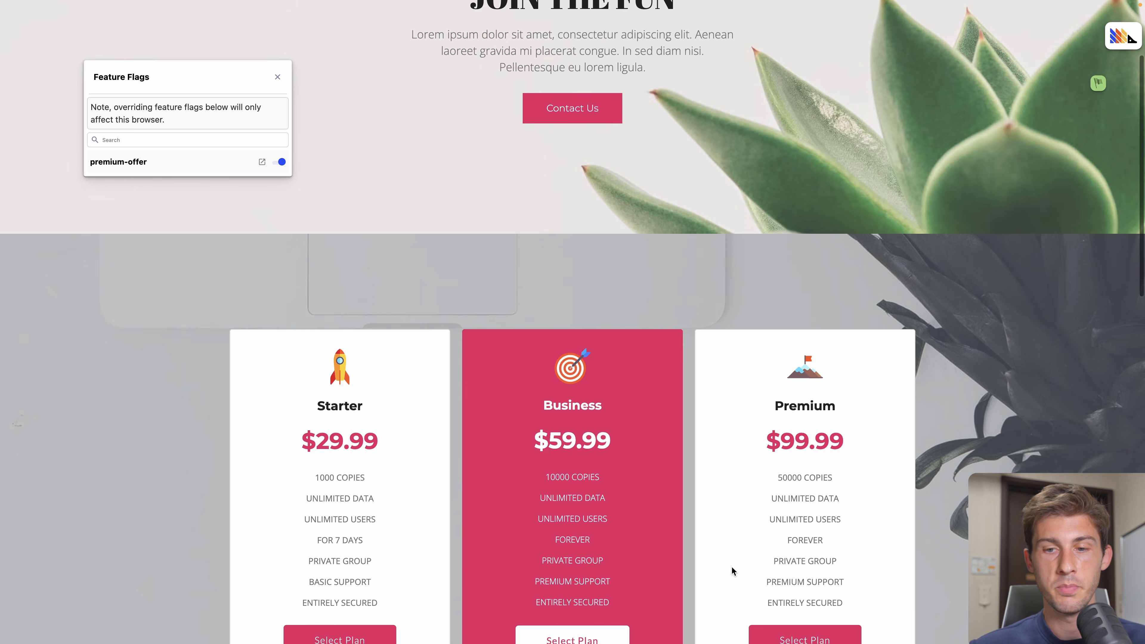
scroll(789, 505, "down", 1)
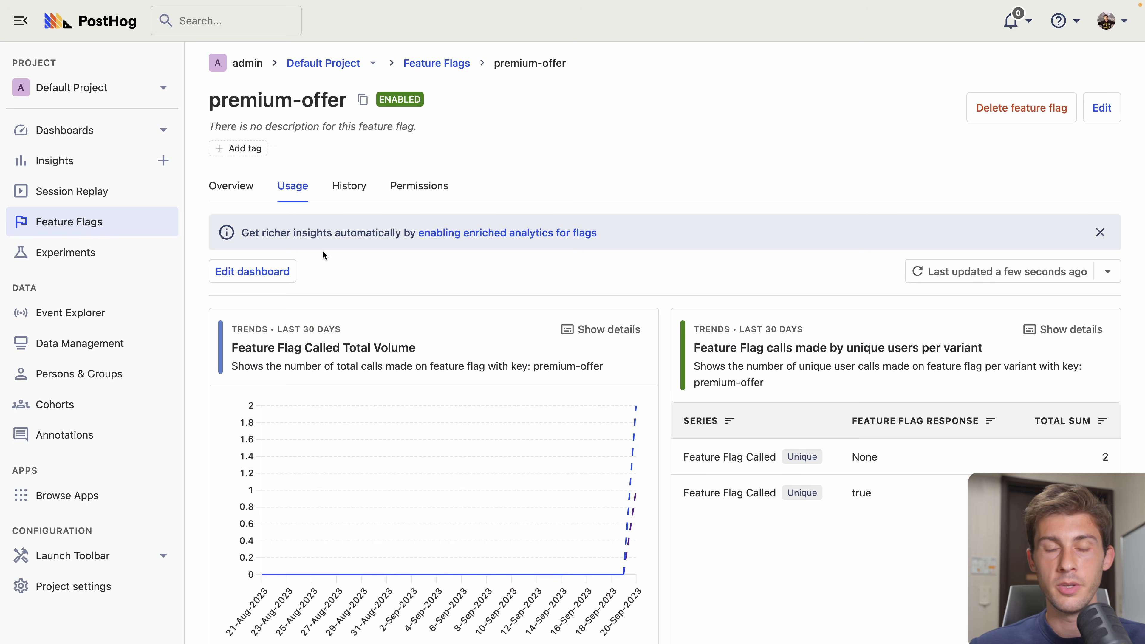
- Review premium-offer's usage stats, open a second new flag form, then go to Experiments
scroll(367, 294, "down", 3)
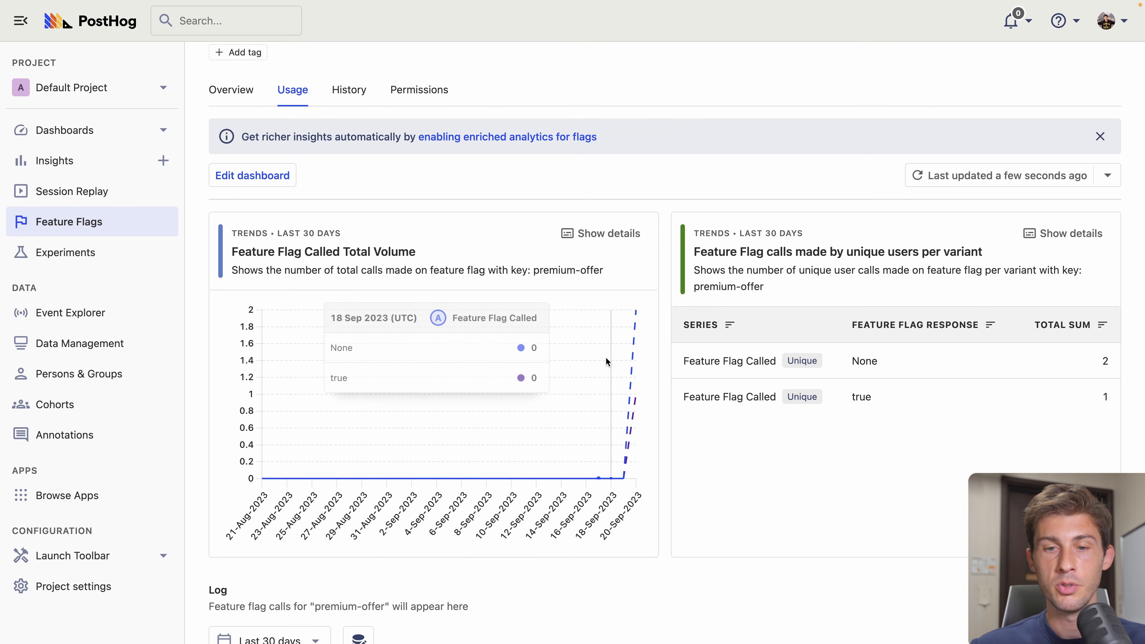
scroll(642, 359, "up", 3)
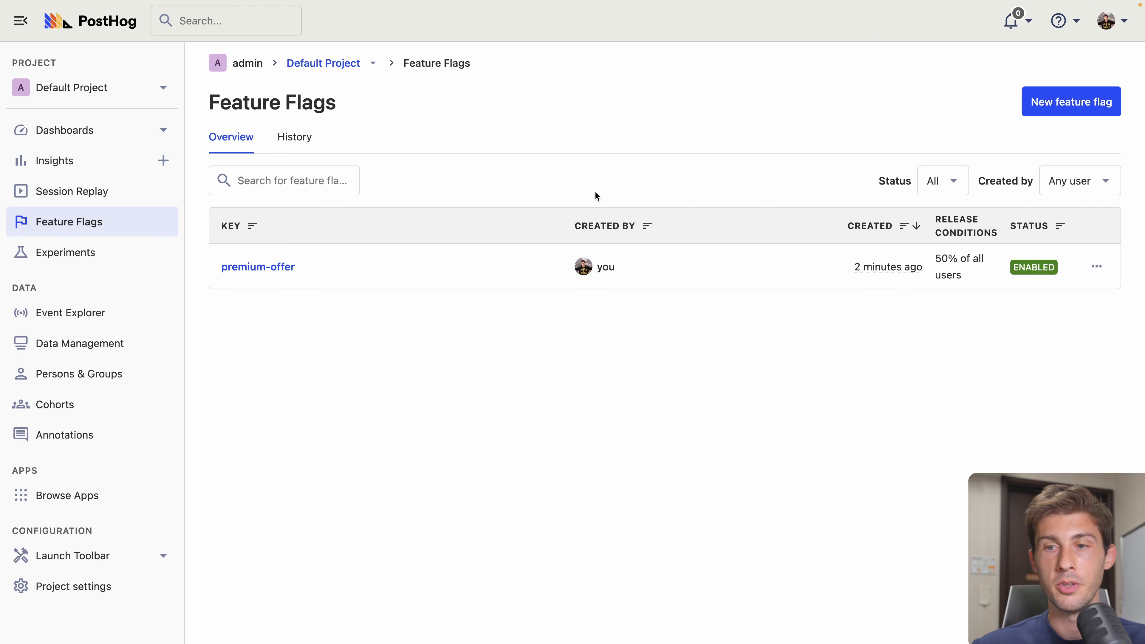
left_click(1071, 101)
scroll(648, 194, "down", 5)
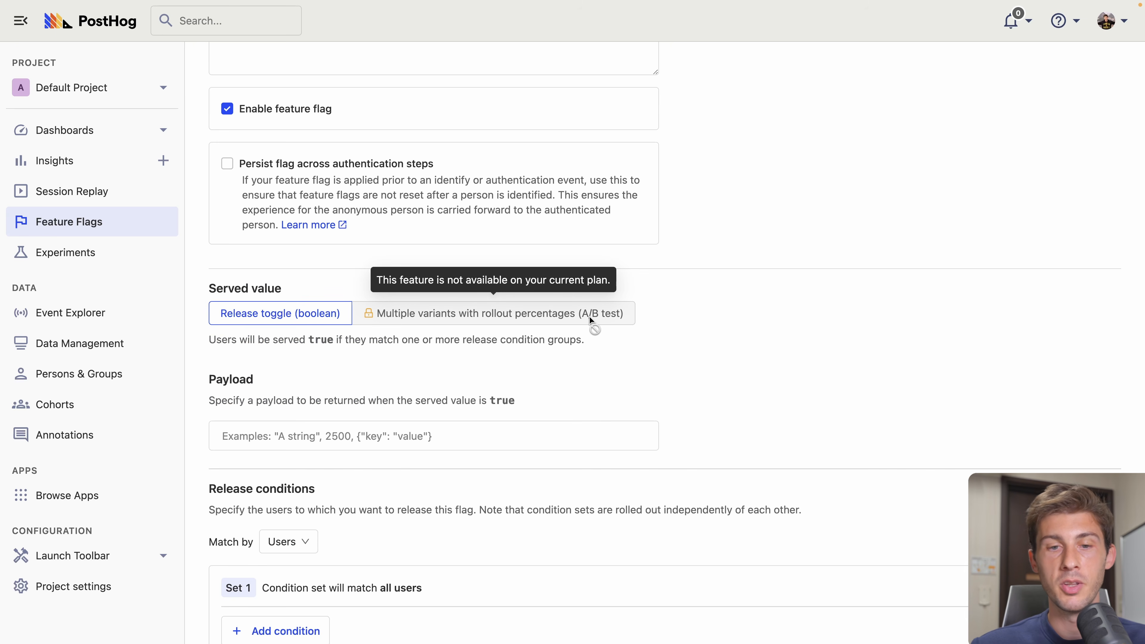
left_click(88, 252)
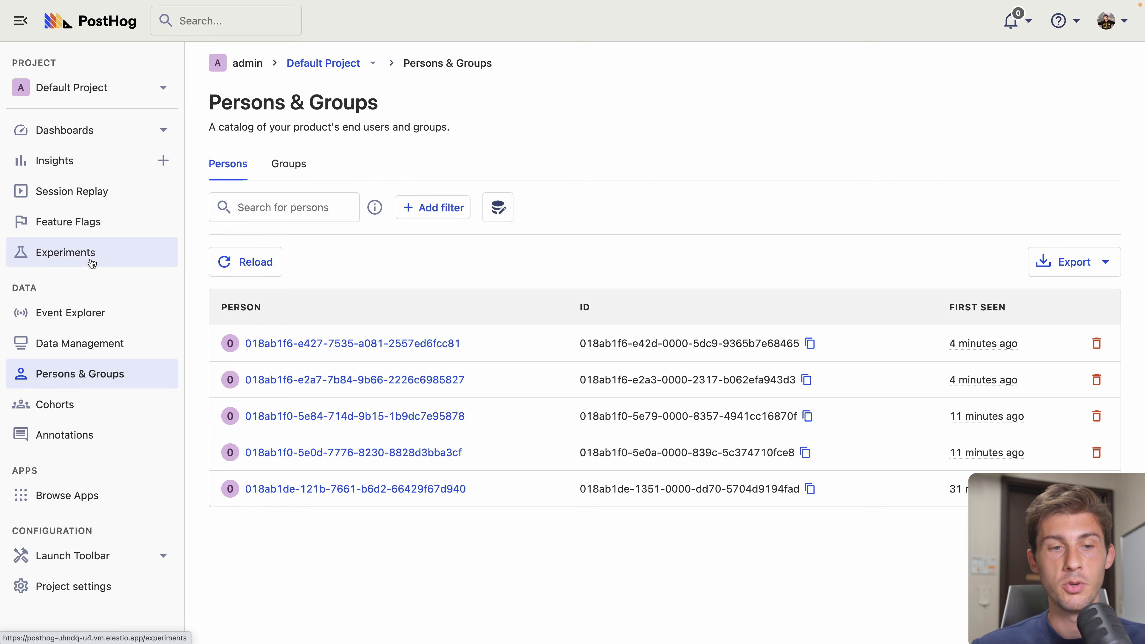
- Check the Groups tab under Persons & Groups, then move to the empty Cohorts page
left_click(298, 179)
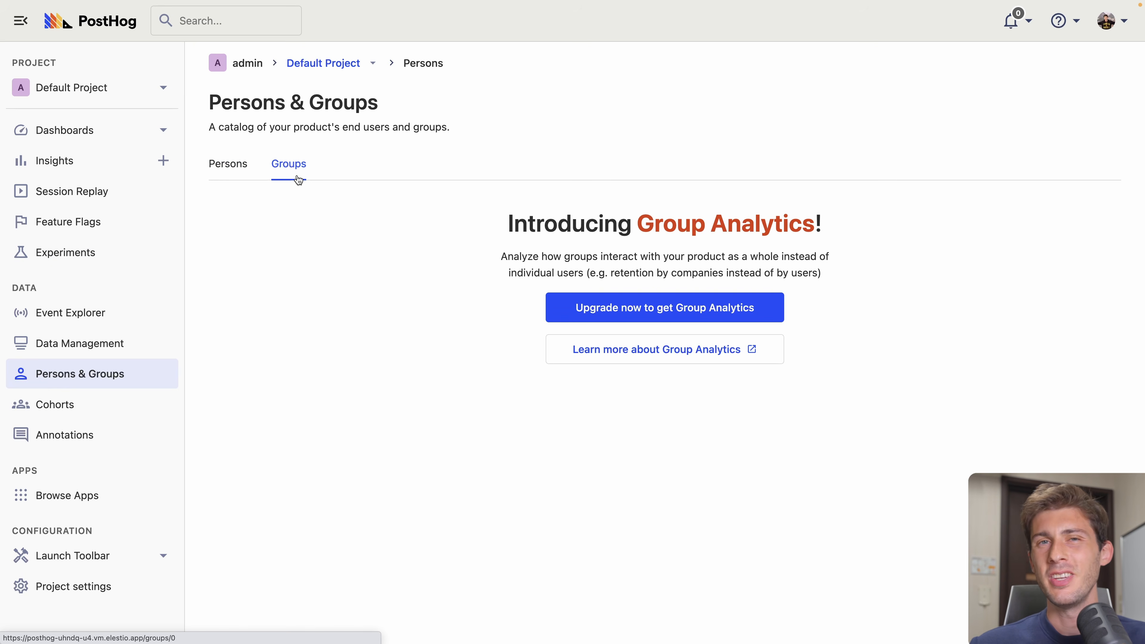
left_click(49, 403)
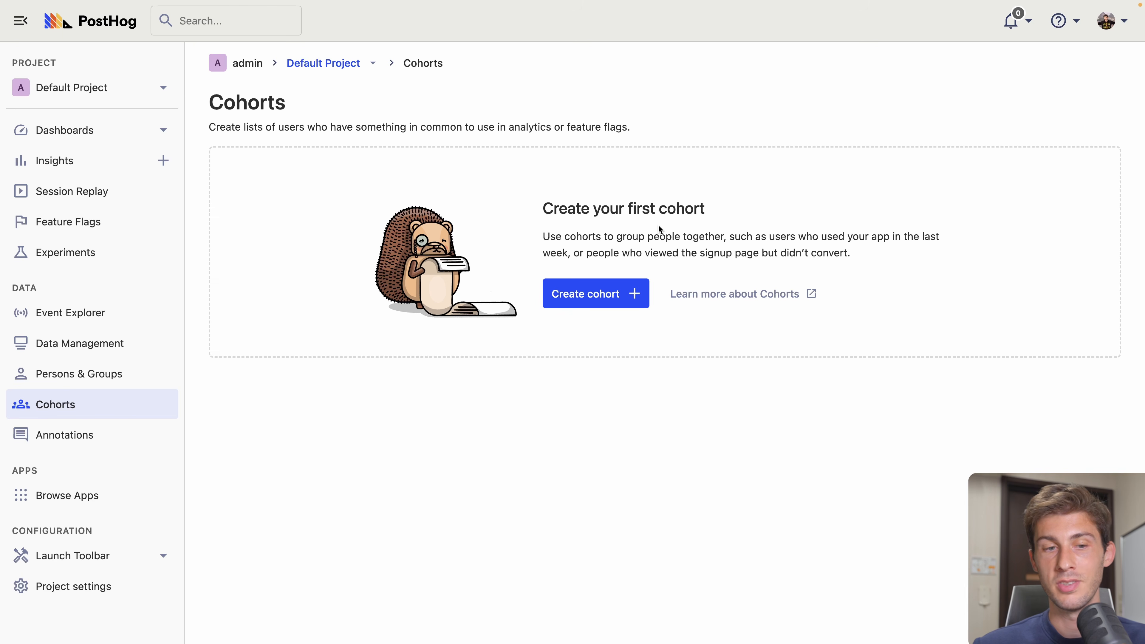
- Start a new cohort named 'Newsletter users'
left_click(587, 293)
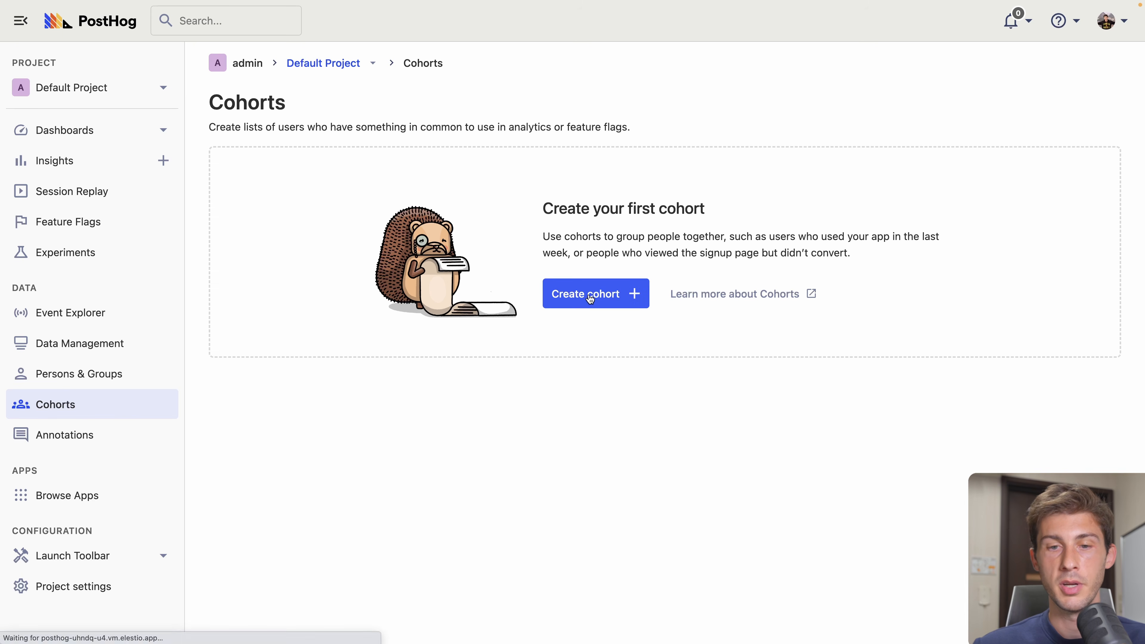
left_click(407, 190)
type("Newsletter users")
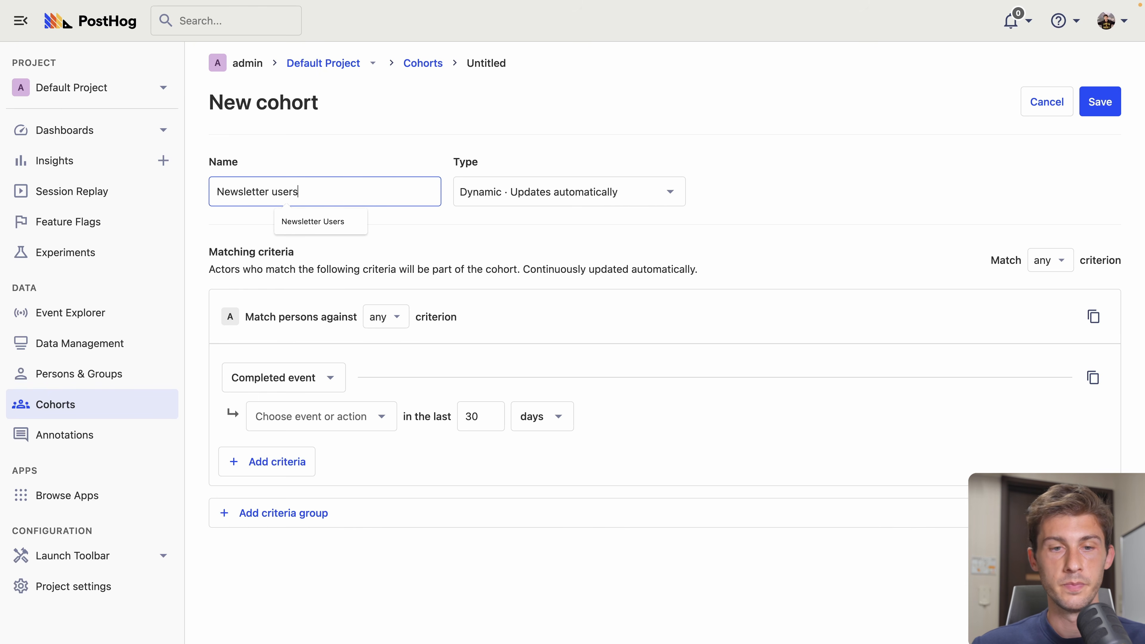
left_click(518, 263)
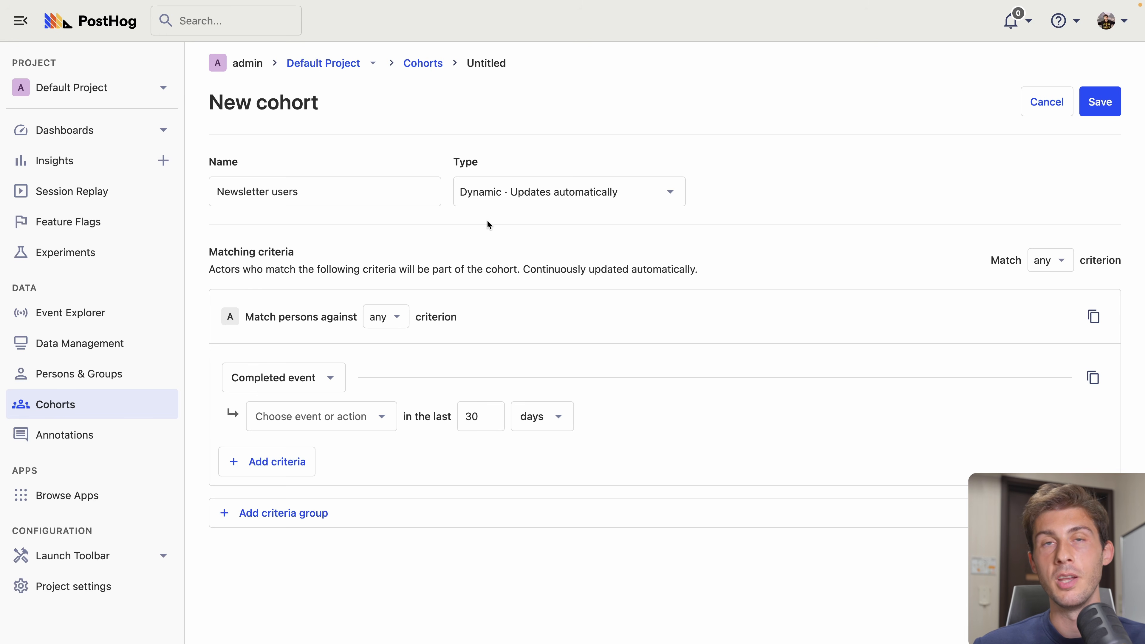
- Match people who completed the Subscribe action
left_click(270, 387)
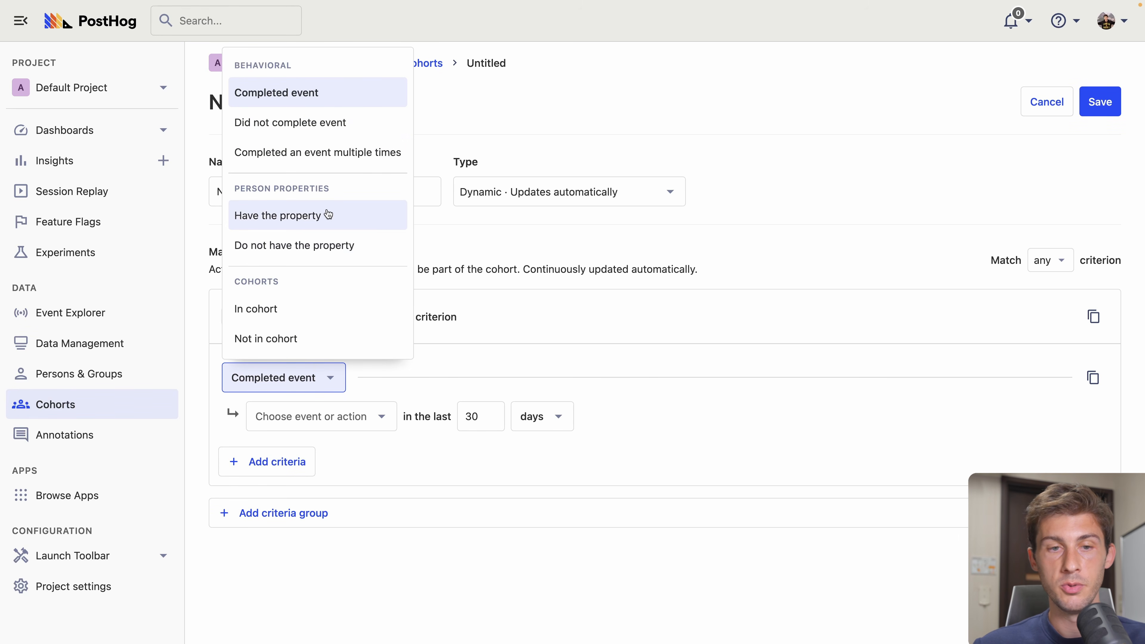
left_click(321, 98)
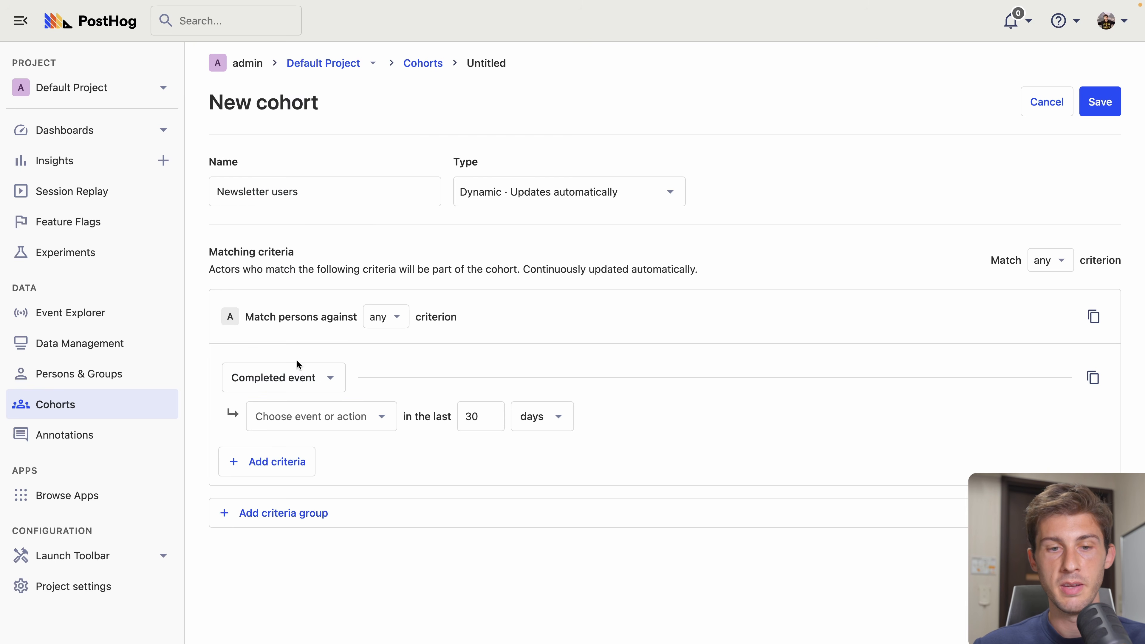
left_click(327, 415)
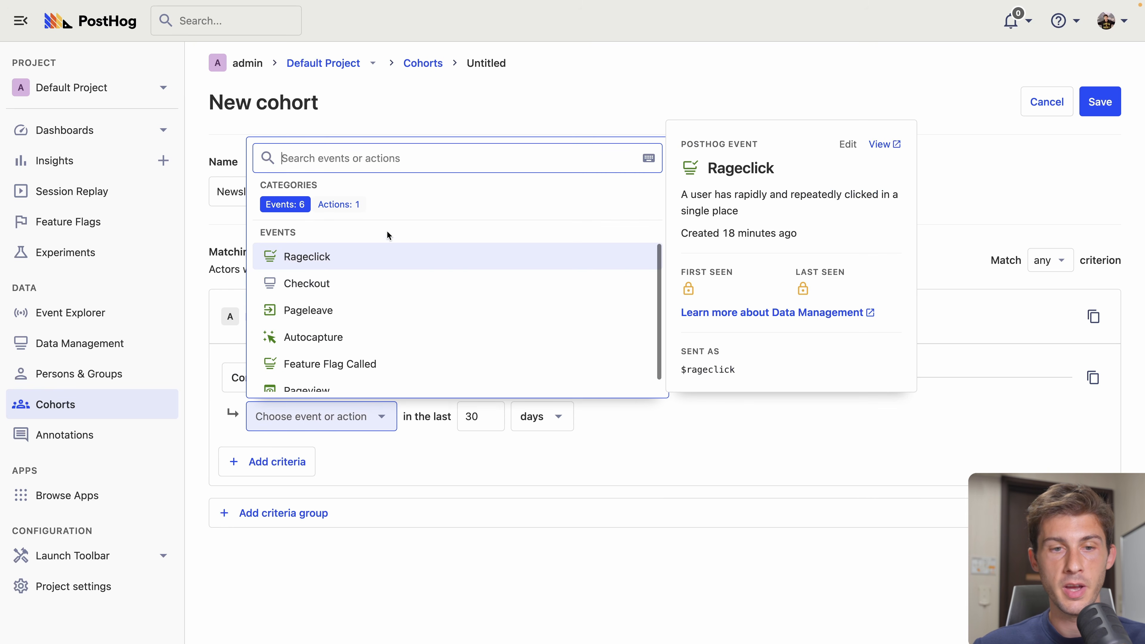
left_click(335, 205)
left_click(299, 258)
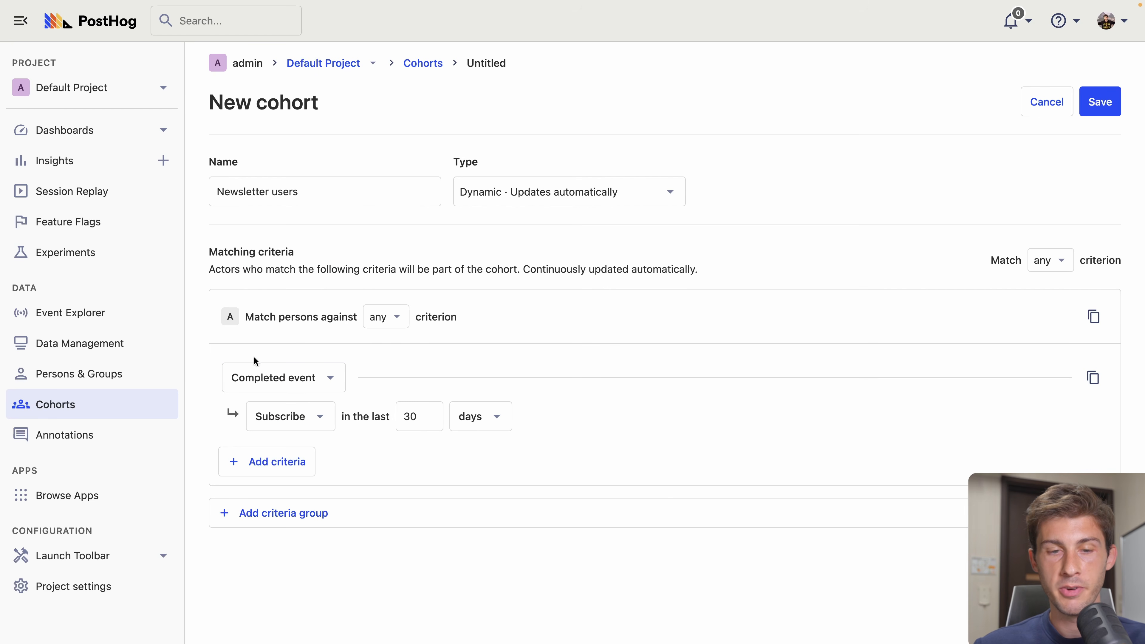
- Set the lookback period to 100 years and save the cohort
left_click(474, 420)
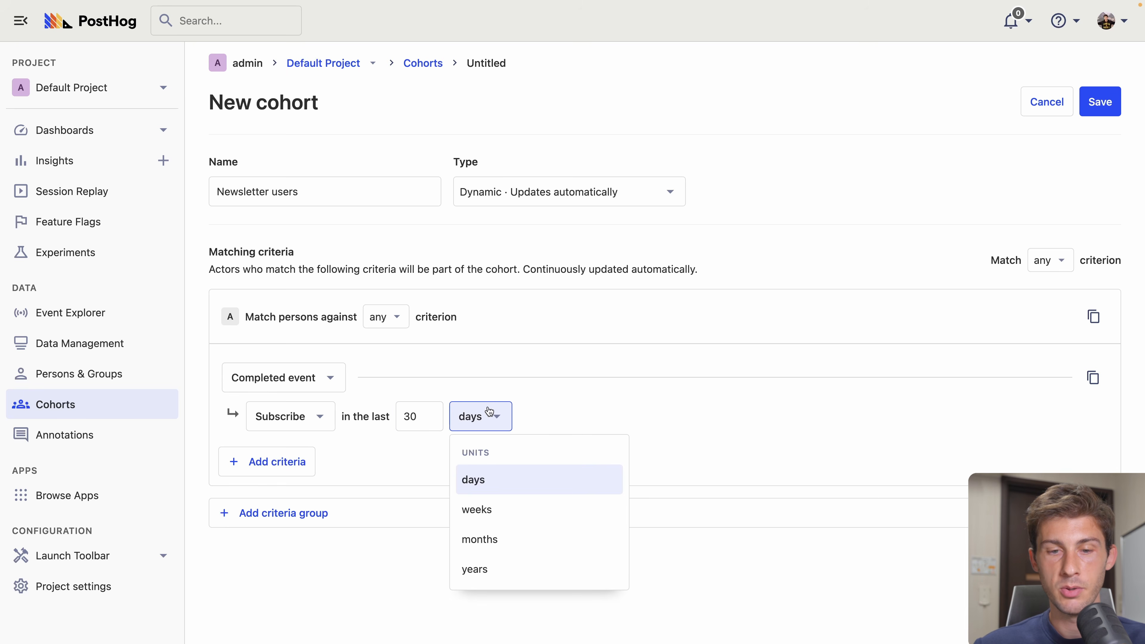
left_click(476, 568)
left_click(411, 416)
double_click(411, 416)
type("100")
left_click(468, 461)
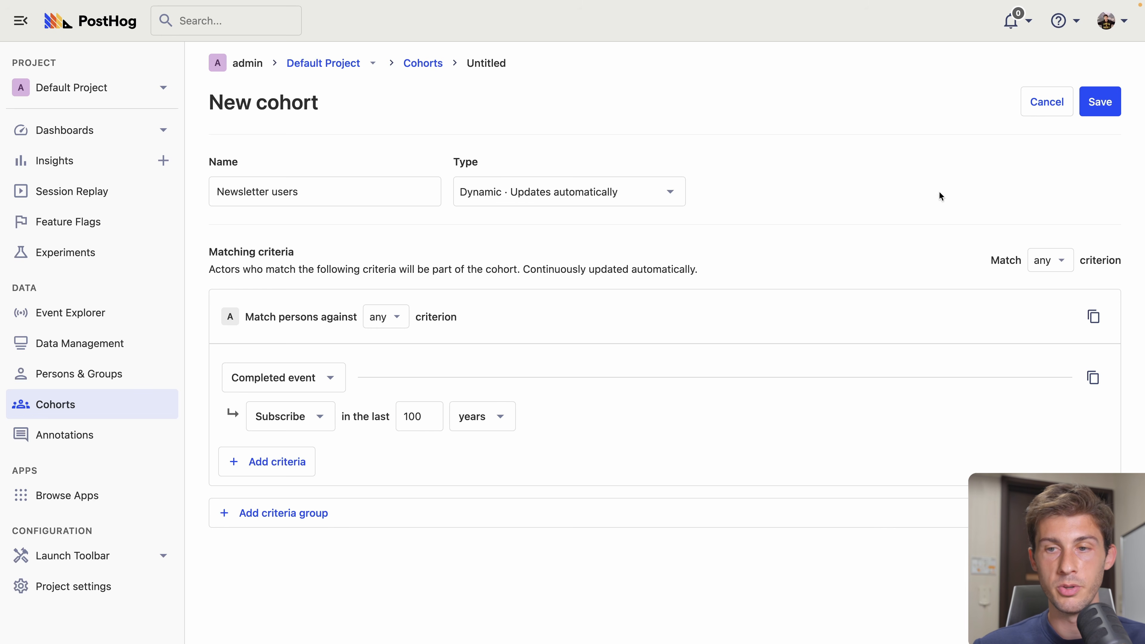
left_click(1099, 102)
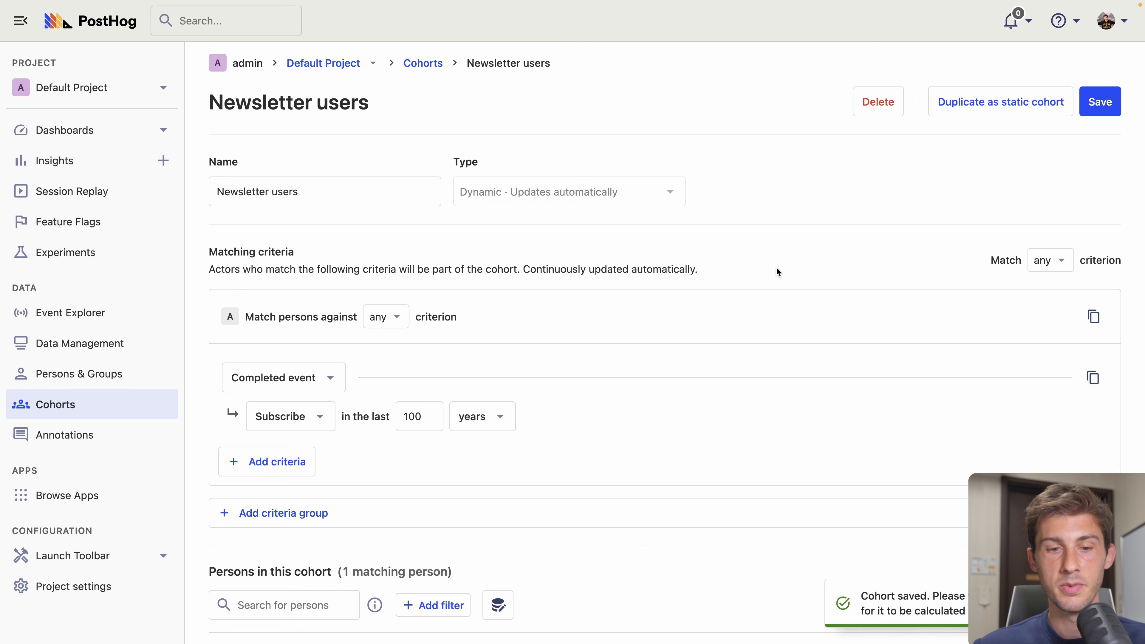
scroll(775, 266, "down", 4)
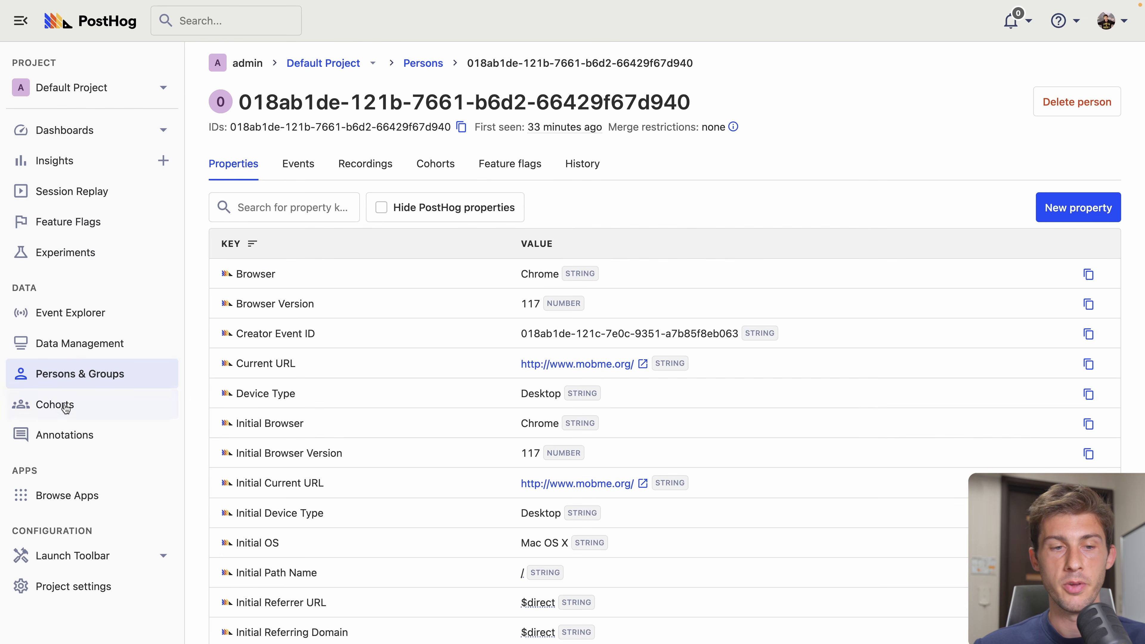
- Open Annotations, start and cancel a new annotation, then go to the Apps page
left_click(62, 442)
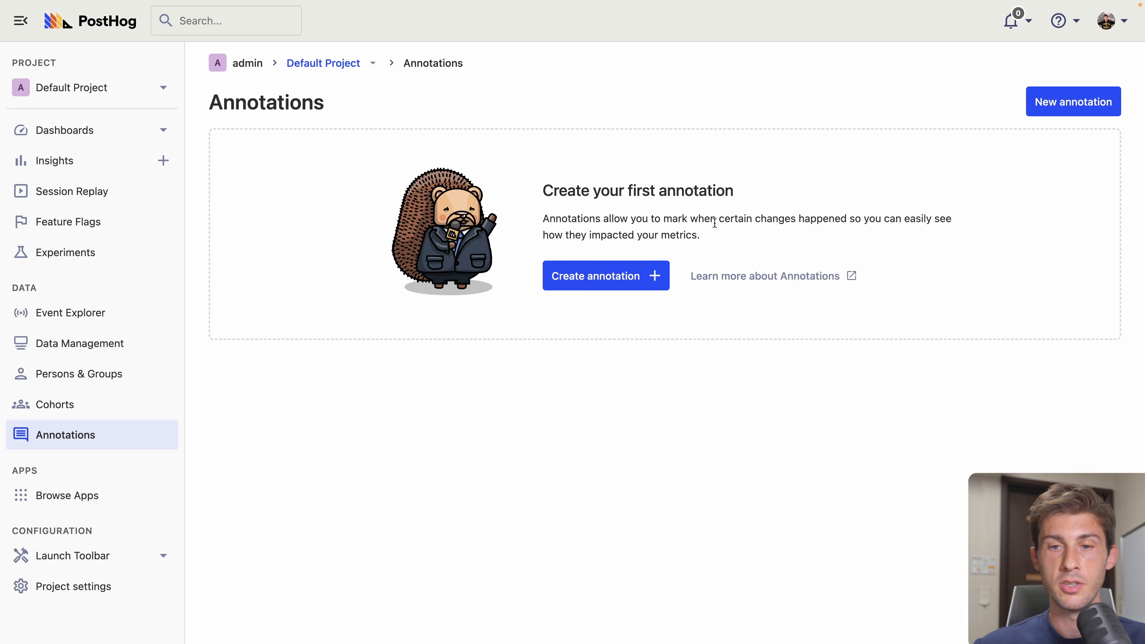
left_click(575, 282)
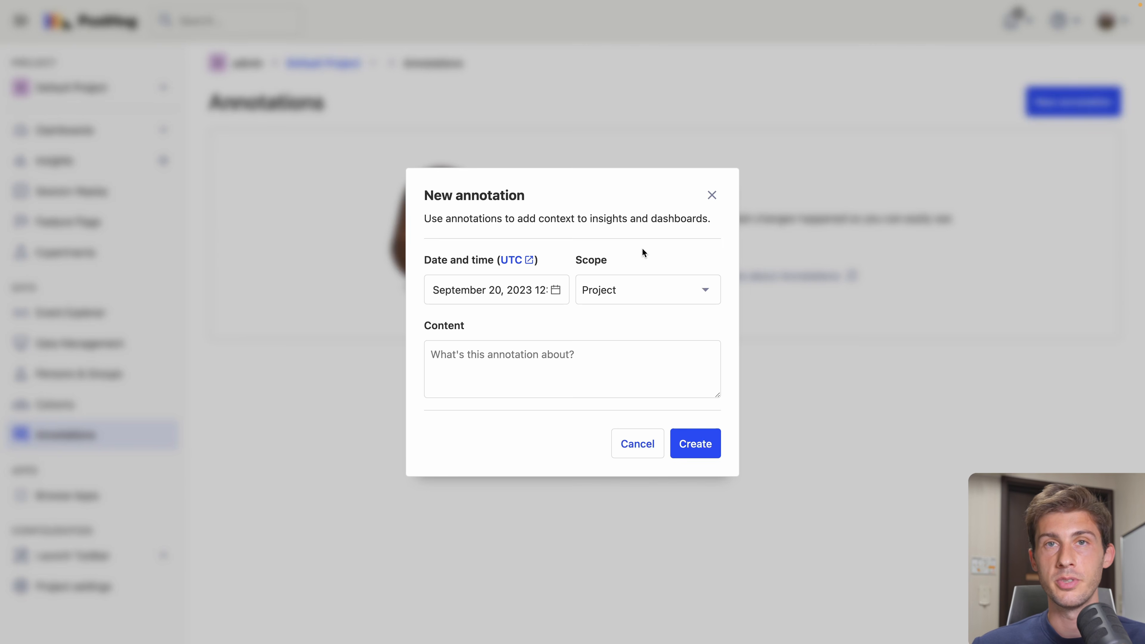
key("Escape")
left_click(96, 501)
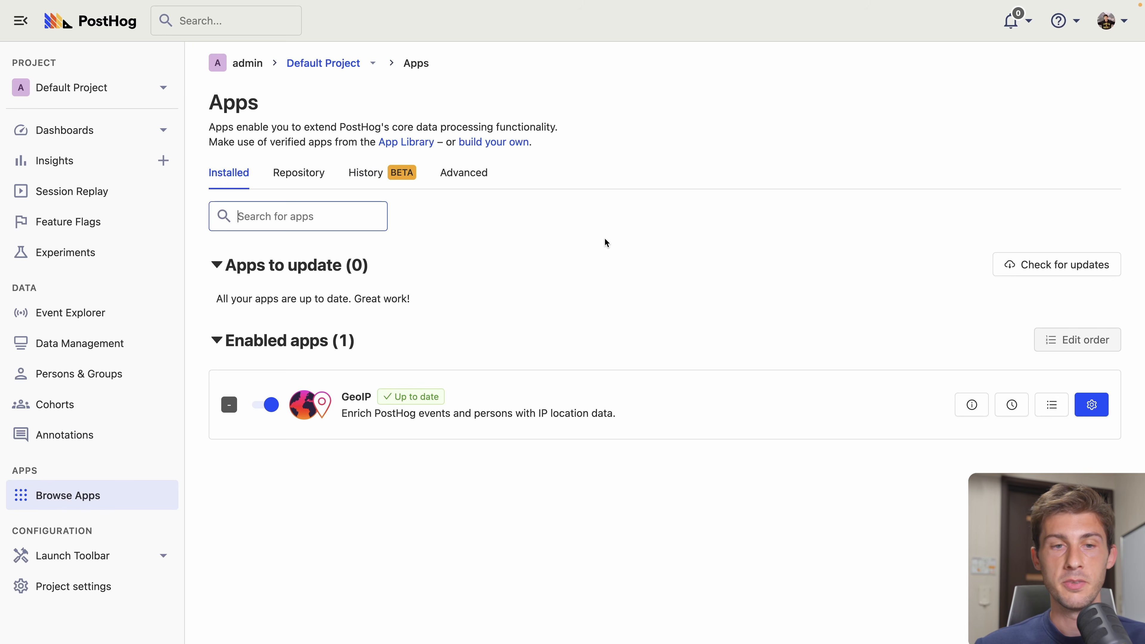
- Scroll the official apps Repository, then scroll through Project settings
left_click(321, 174)
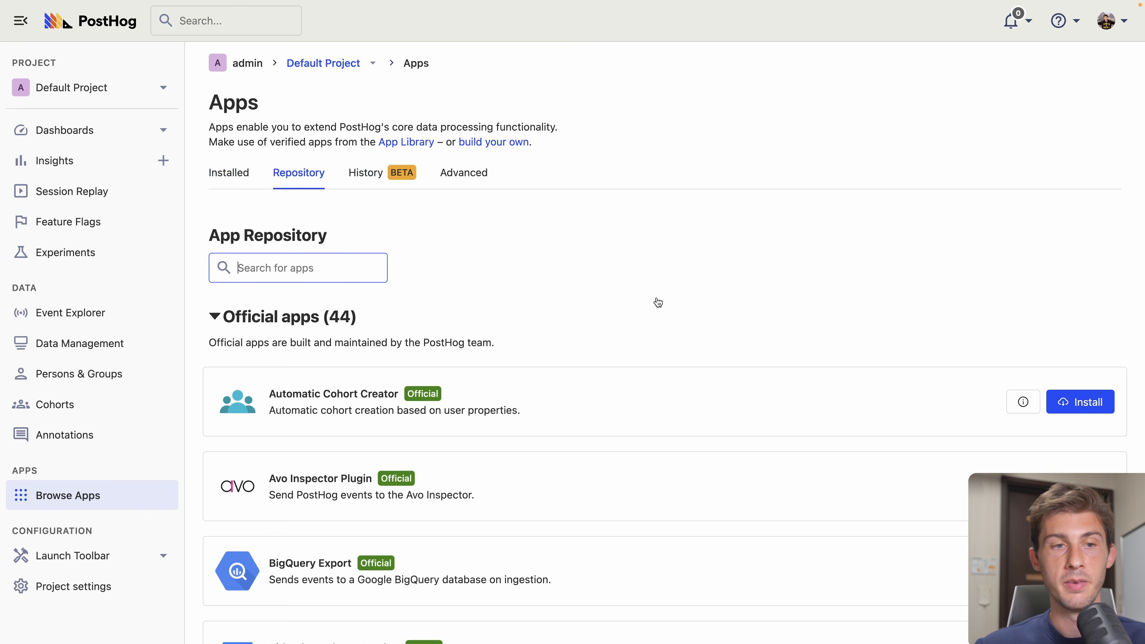
scroll(657, 302, "down", 5)
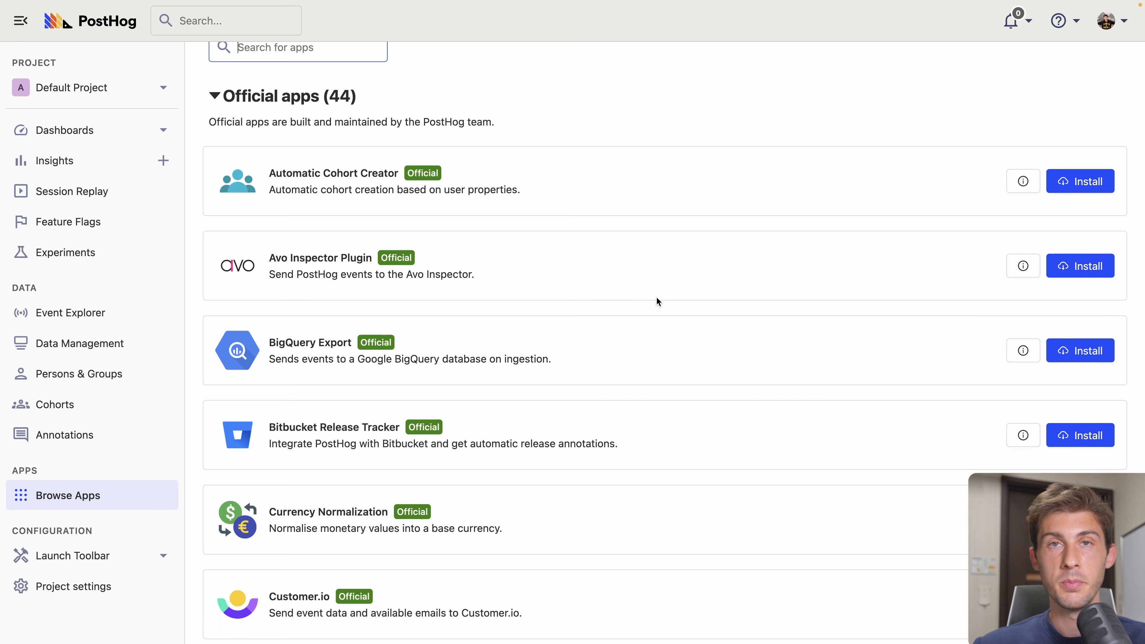
scroll(657, 301, "up", 5)
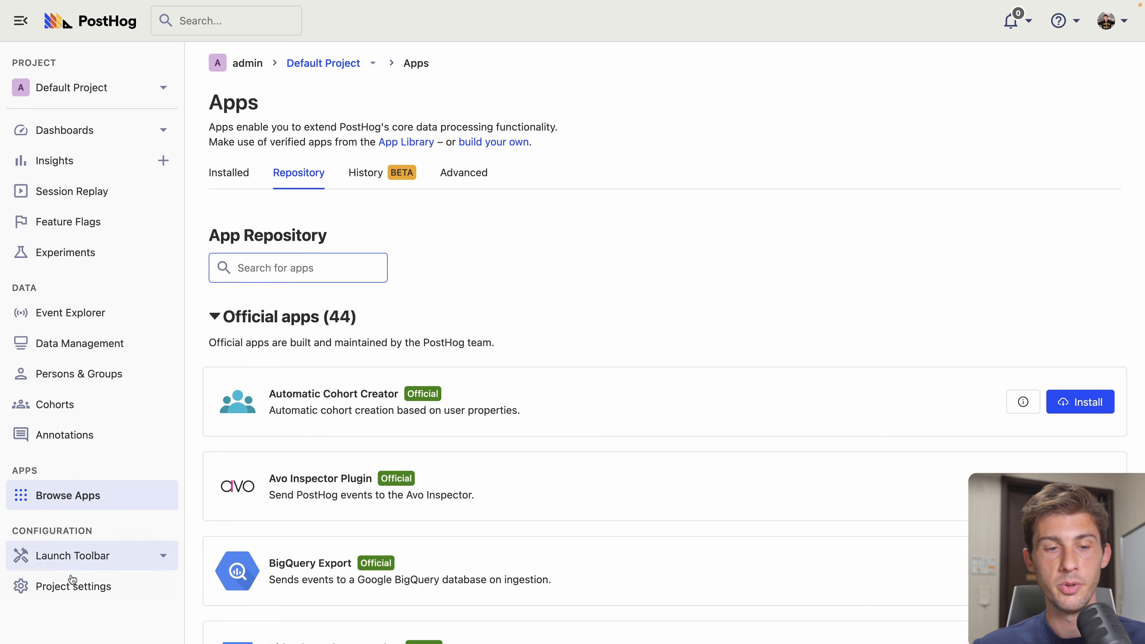
left_click(86, 586)
scroll(632, 329, "down", 20)
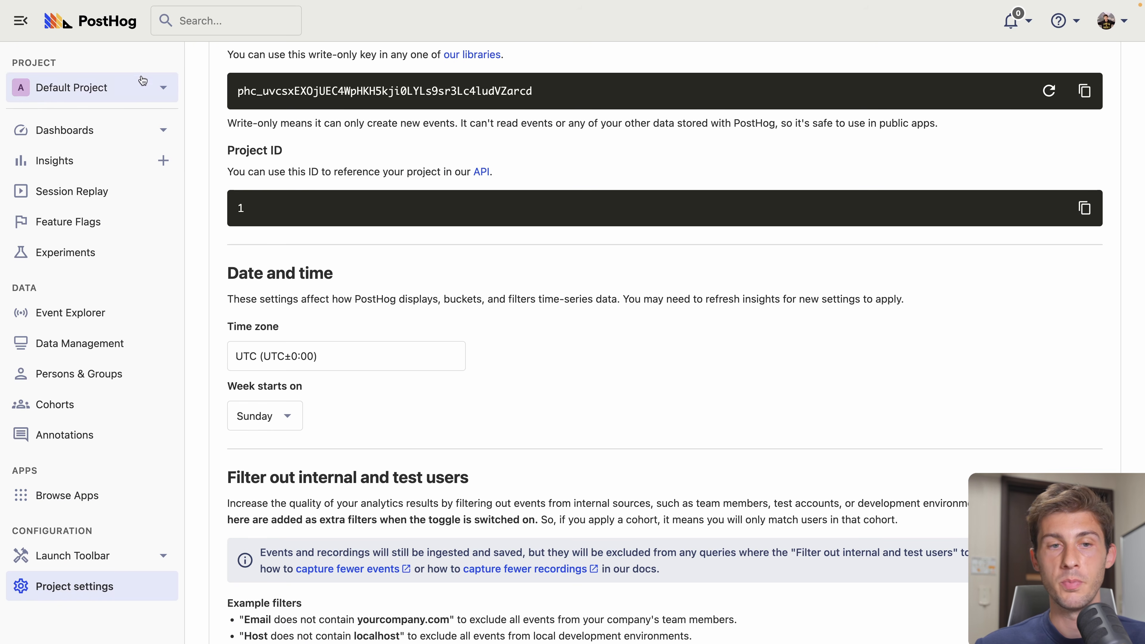
- Expand the Default Project menu to show the projects list and the new-project option
scroll(314, 213, "up", 10)
left_click(163, 87)
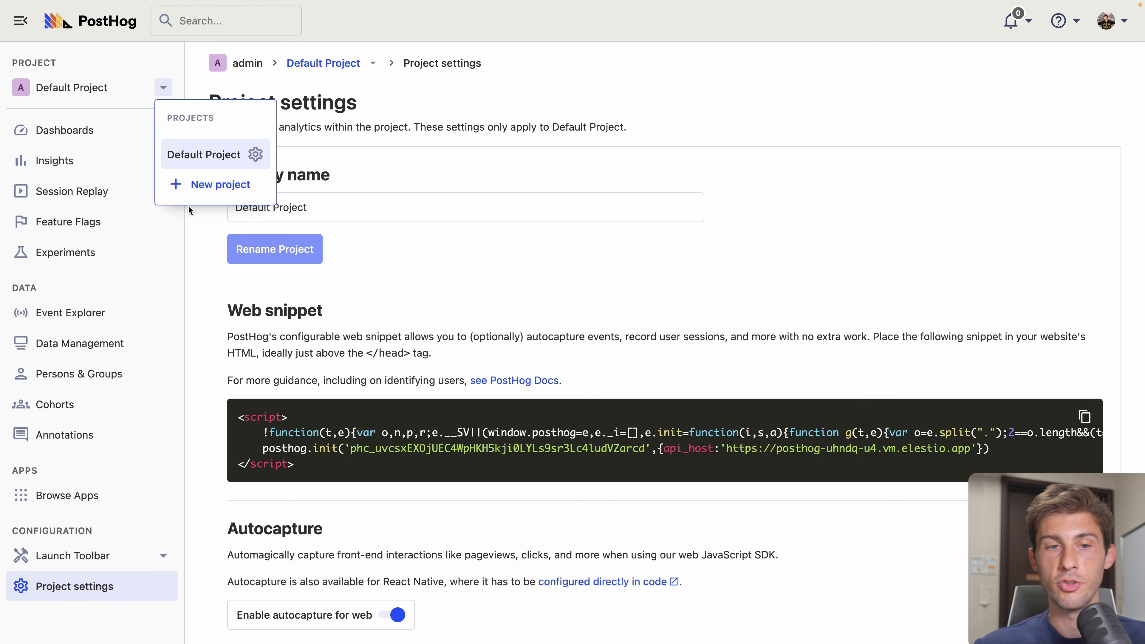